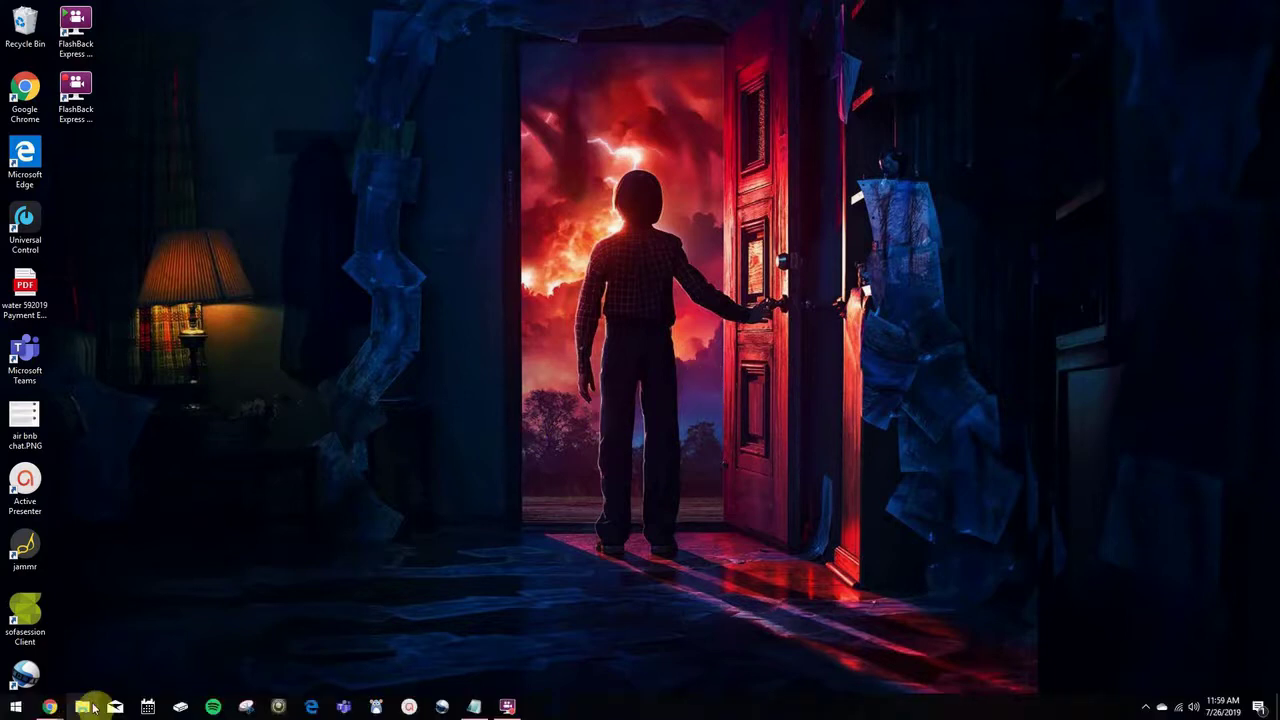
Switch to the browser showing Eleven's Waffle List and review the Rating column's settings without saving.
mouse_move(49, 707)
left_click(100, 601)
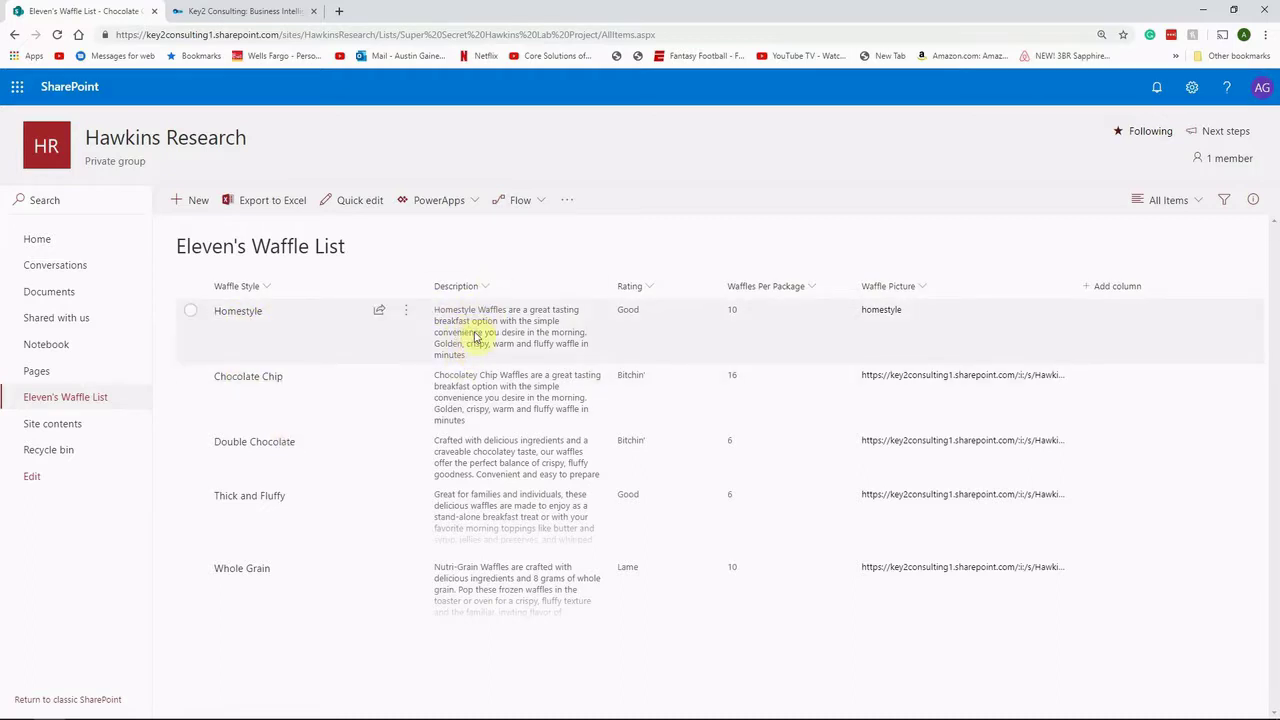
left_click(649, 288)
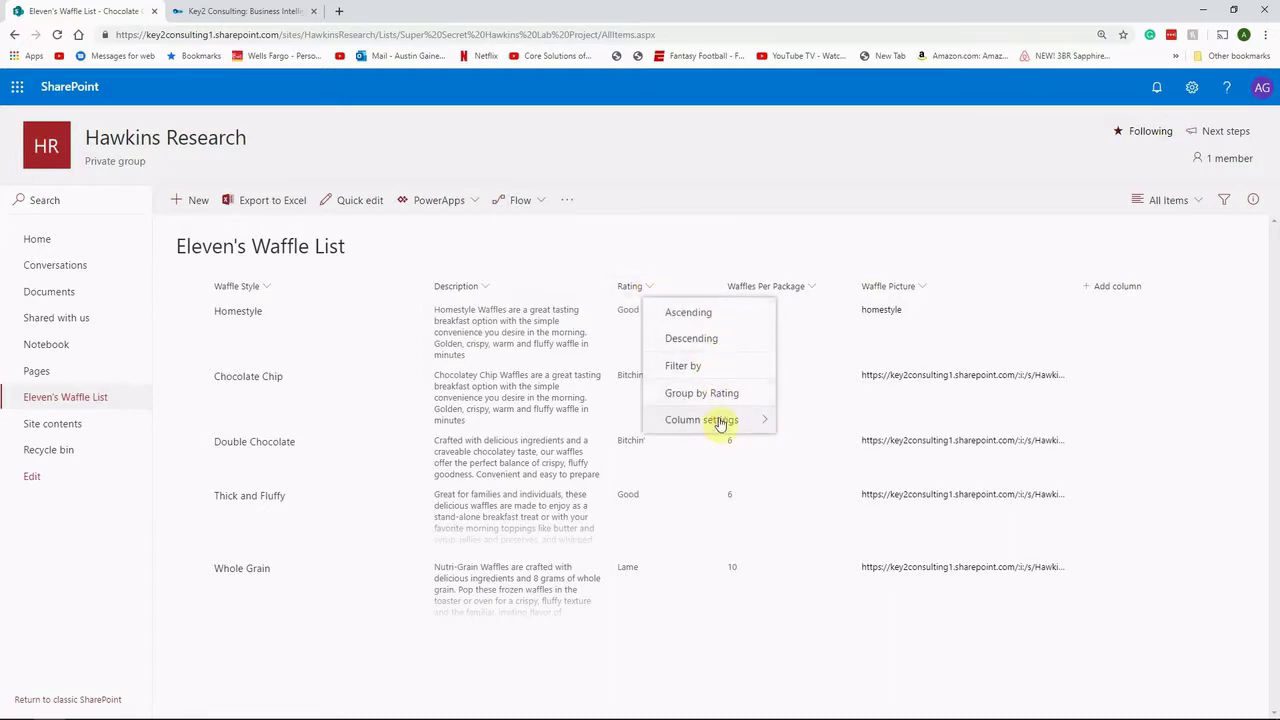
mouse_move(720, 423)
left_click(790, 420)
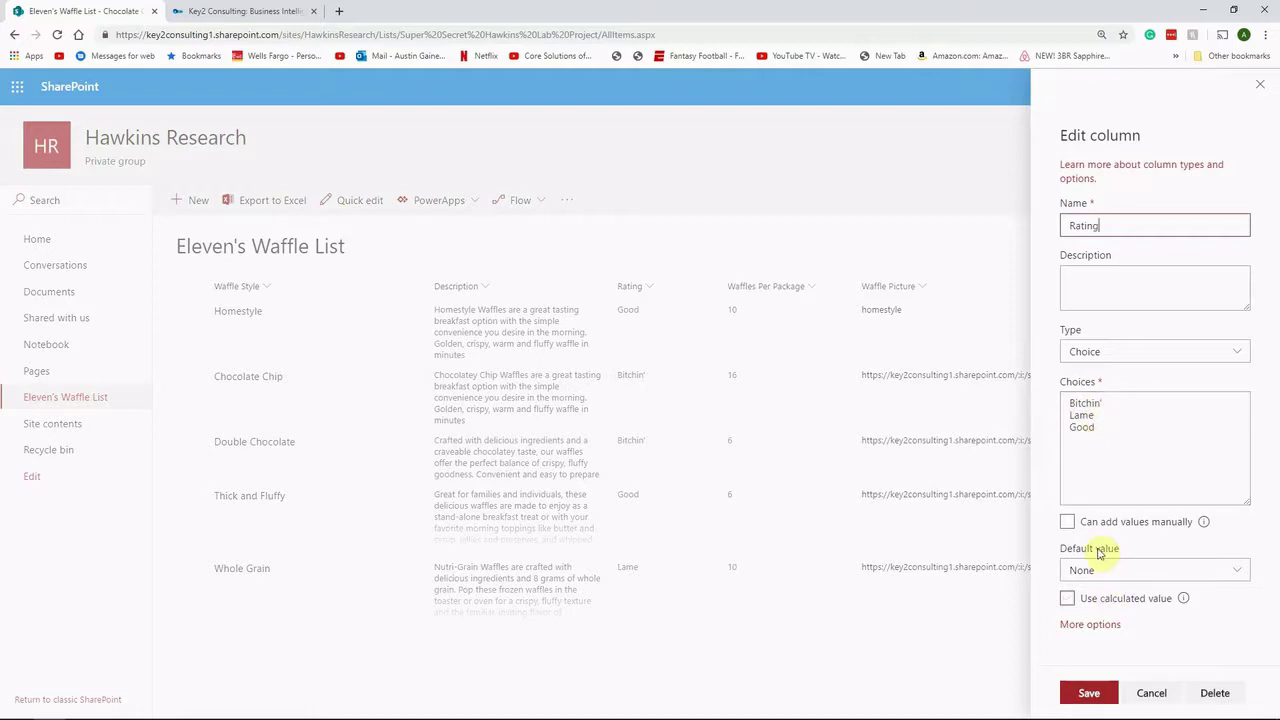
left_click(1160, 693)
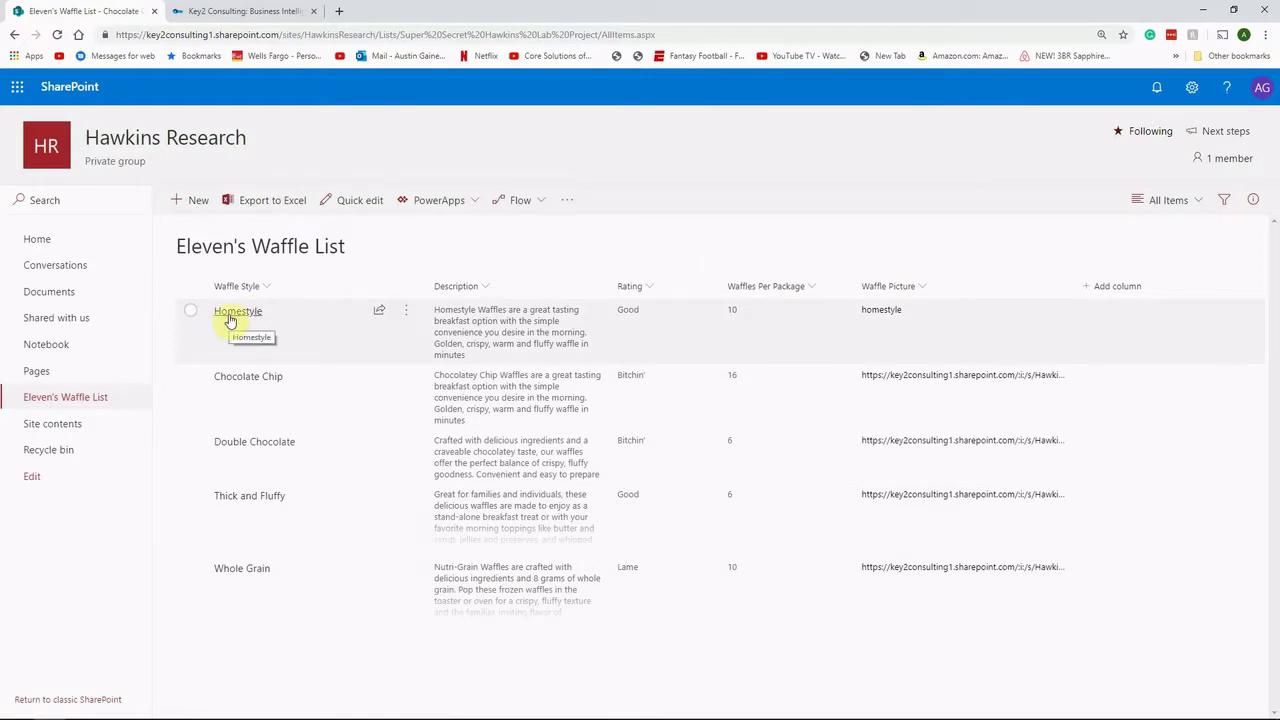
Review the fields of the waffle list's default new item form, then cancel the form.
left_click(190, 201)
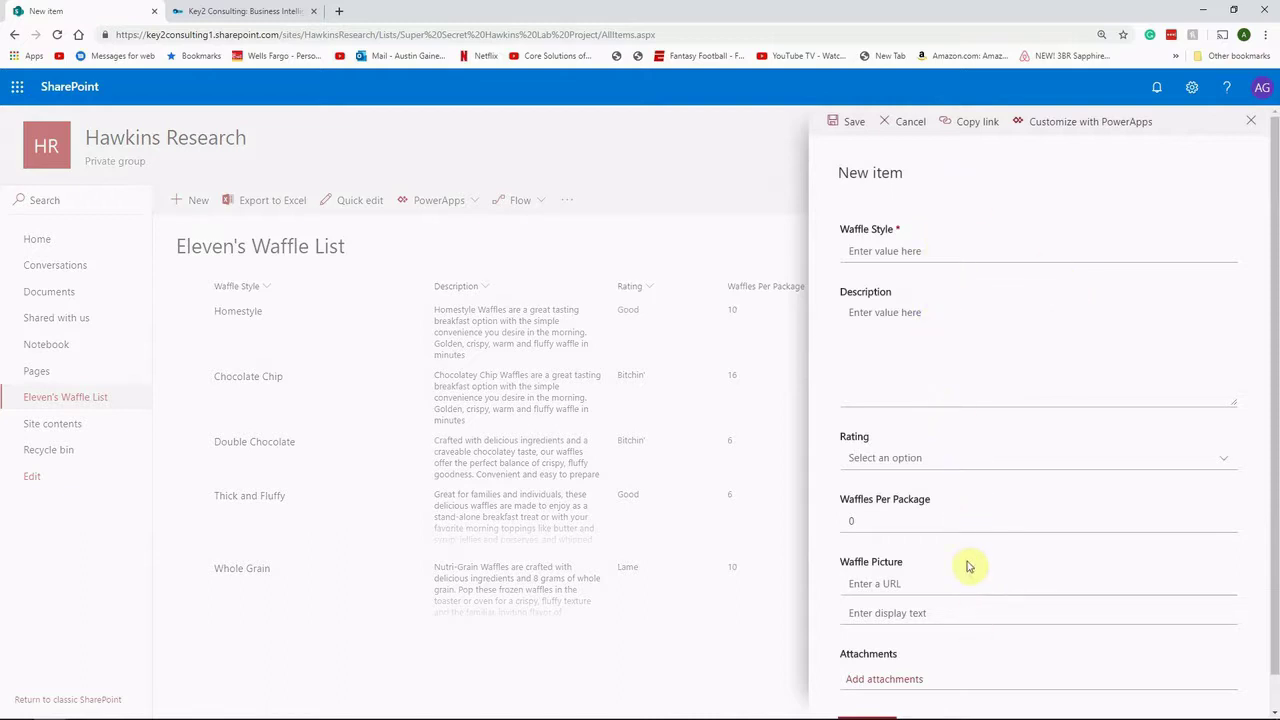
scroll(966, 247, "down", 1)
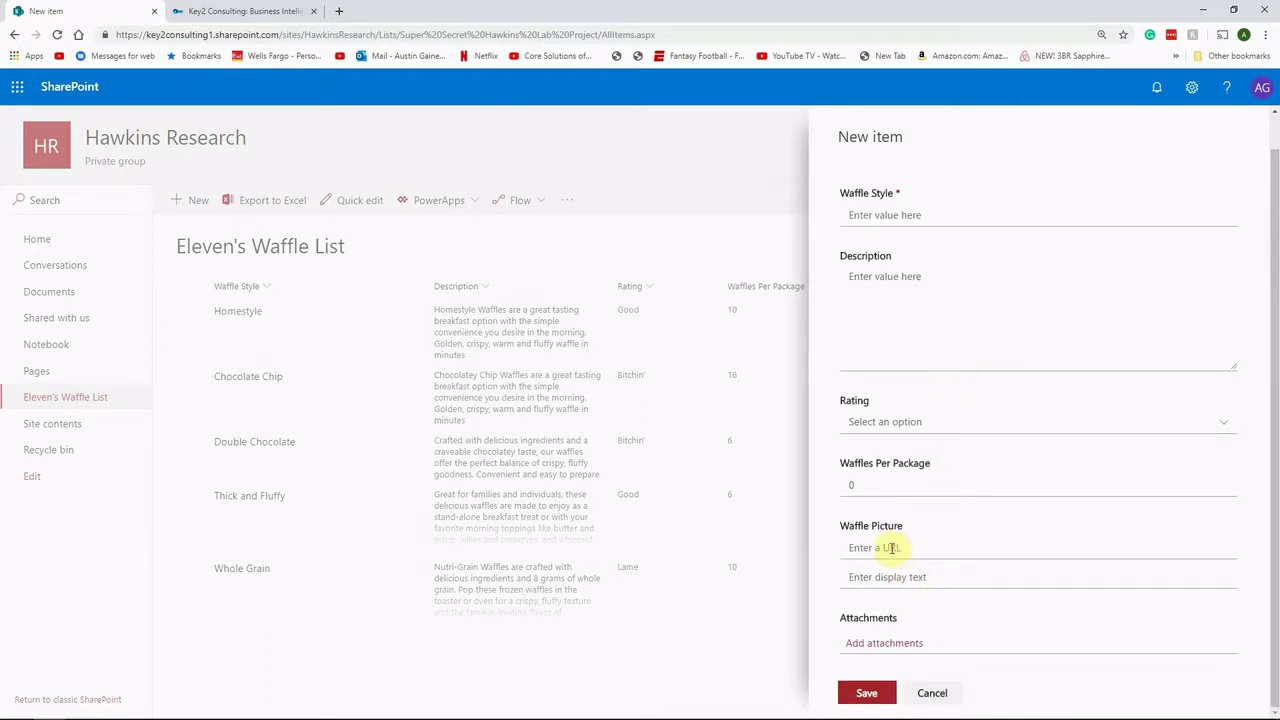
scroll(945, 625, "up", 1)
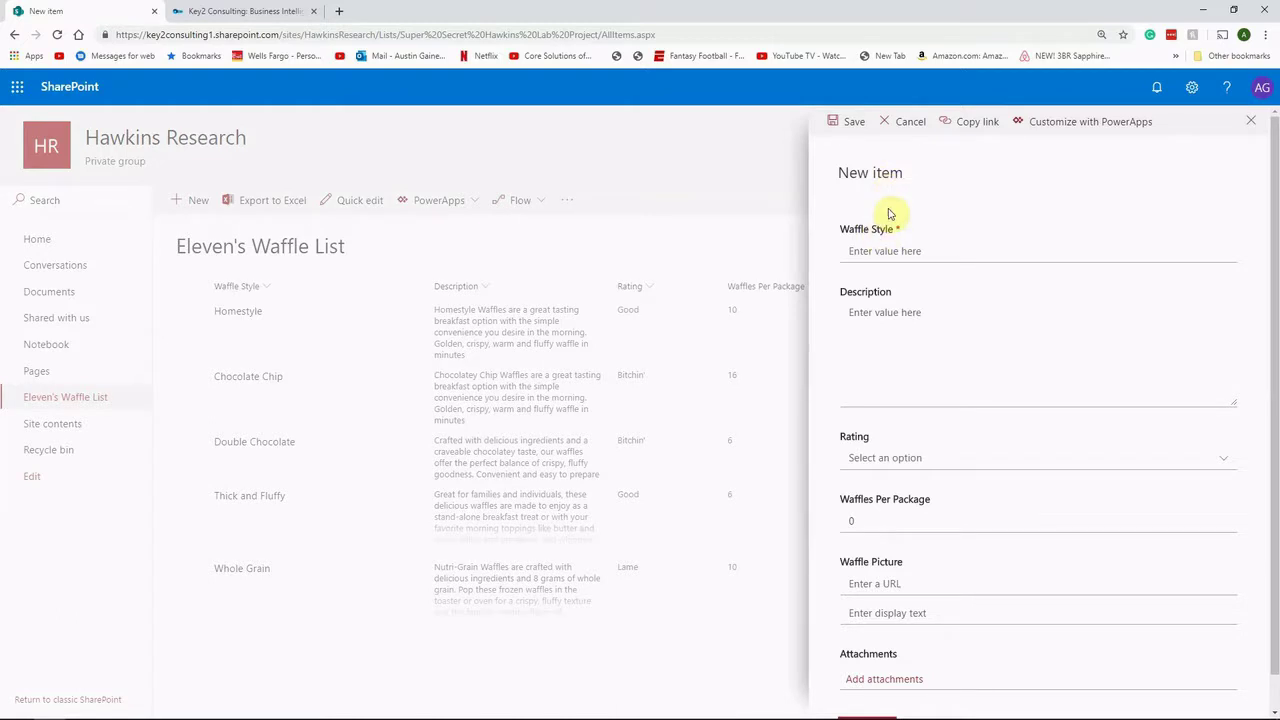
left_click(898, 124)
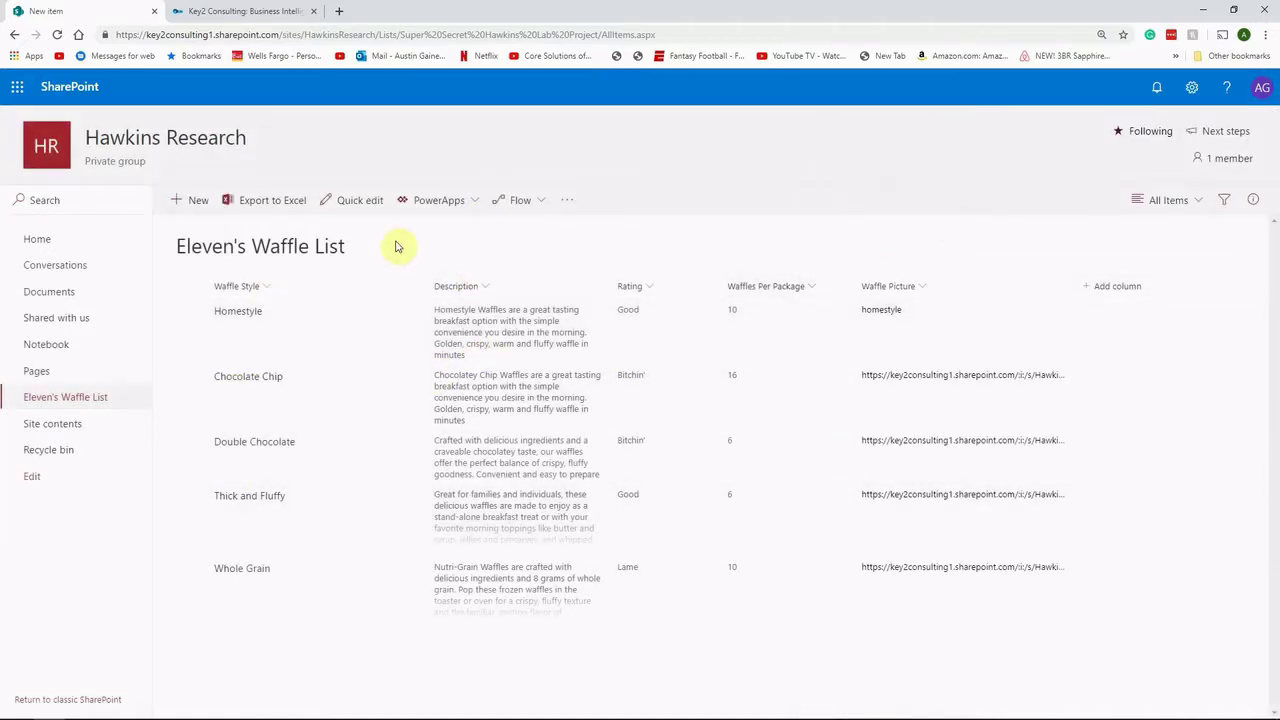
Open the waffle list's form for customization in PowerApps and select FormScreen1.
left_click(477, 203)
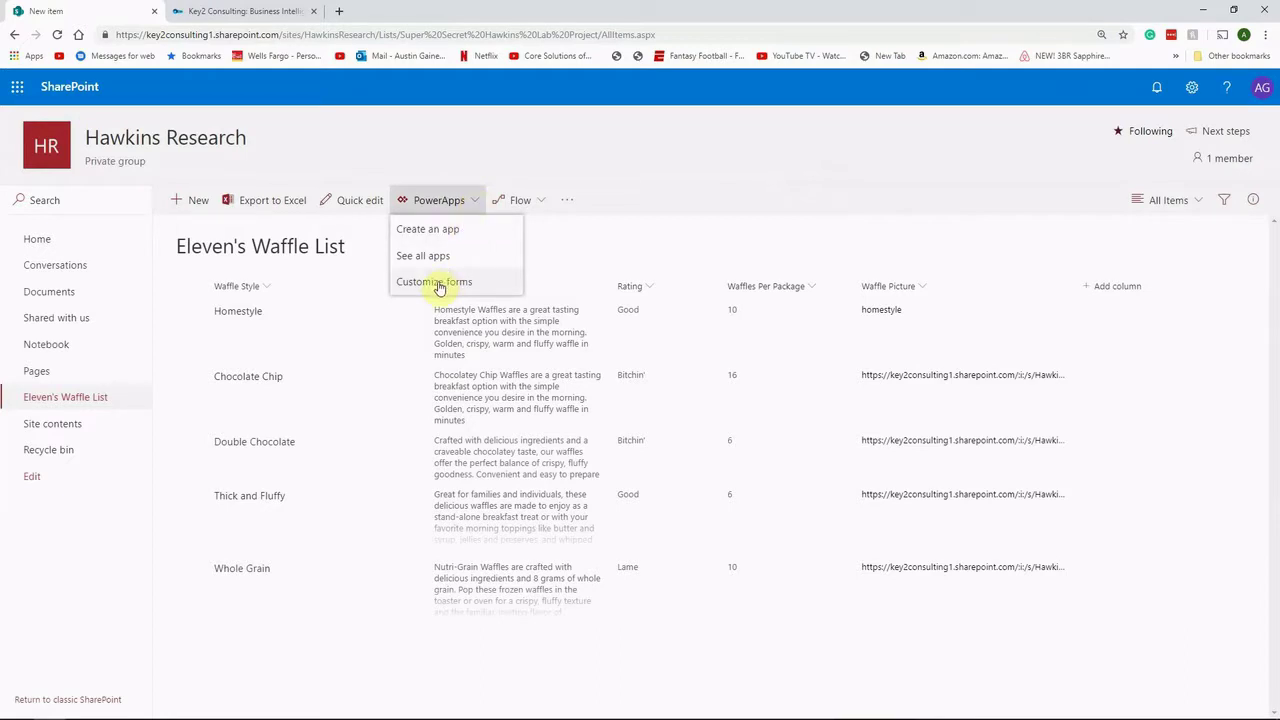
left_click(438, 284)
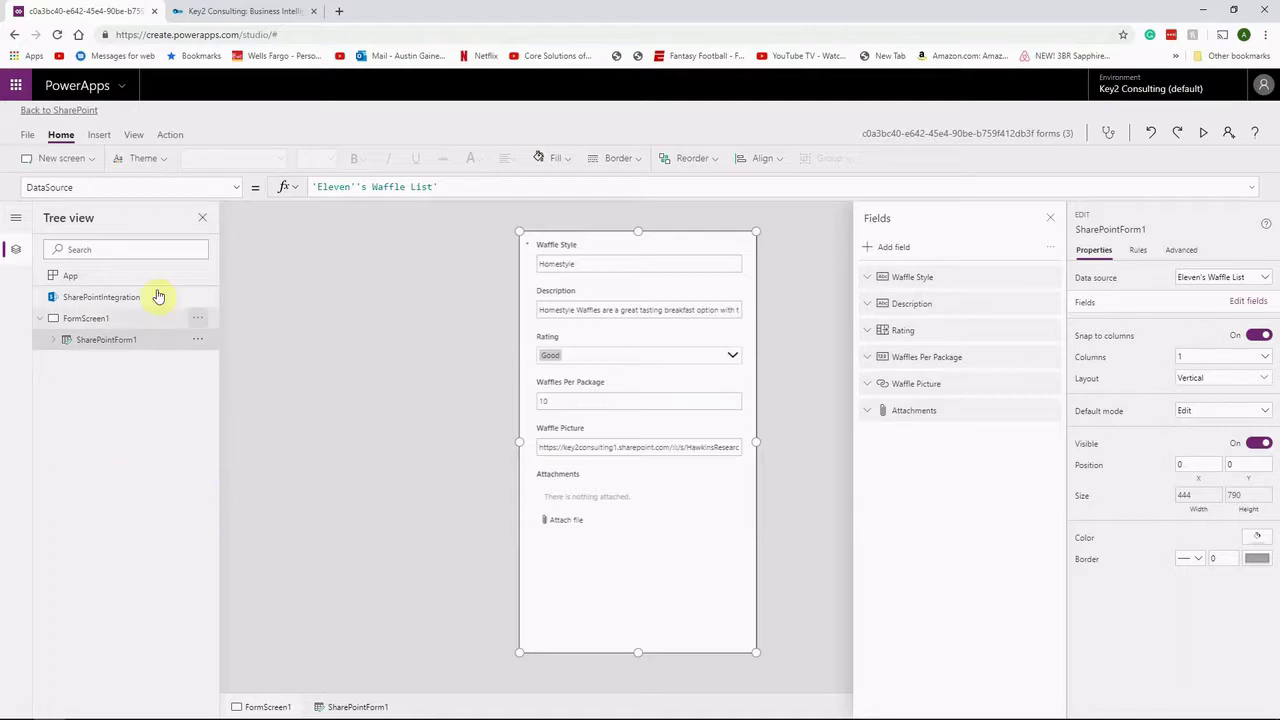
left_click(86, 320)
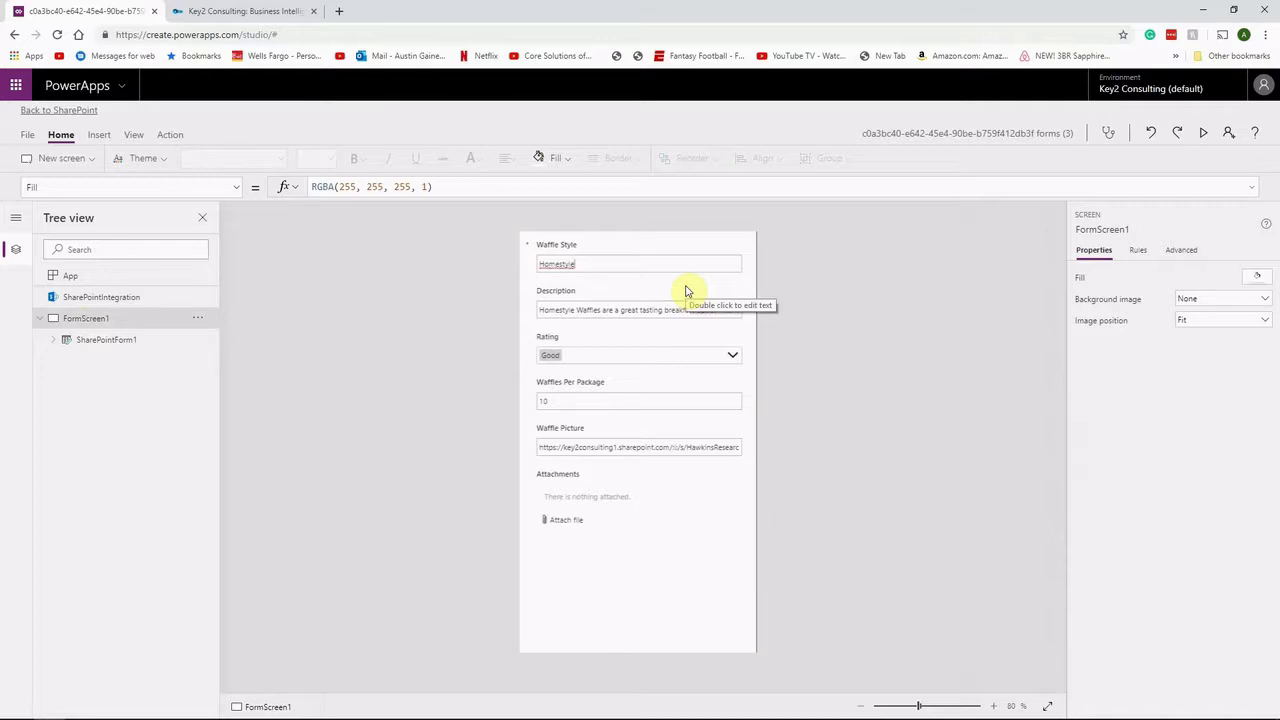
Shrink SharePointForm1 from its upper edge to a height of about 558, starting at Y about 232, leaving blank space above it.
left_click(118, 342)
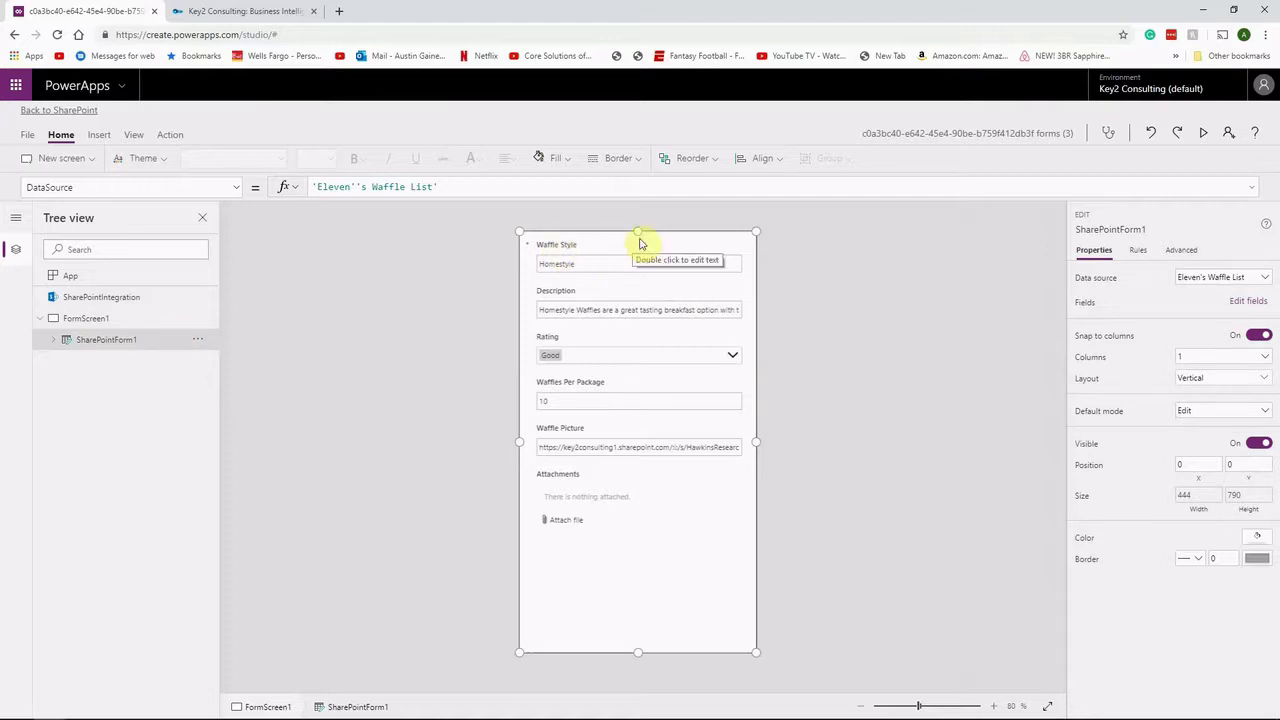
left_click_drag(638, 234, 641, 356)
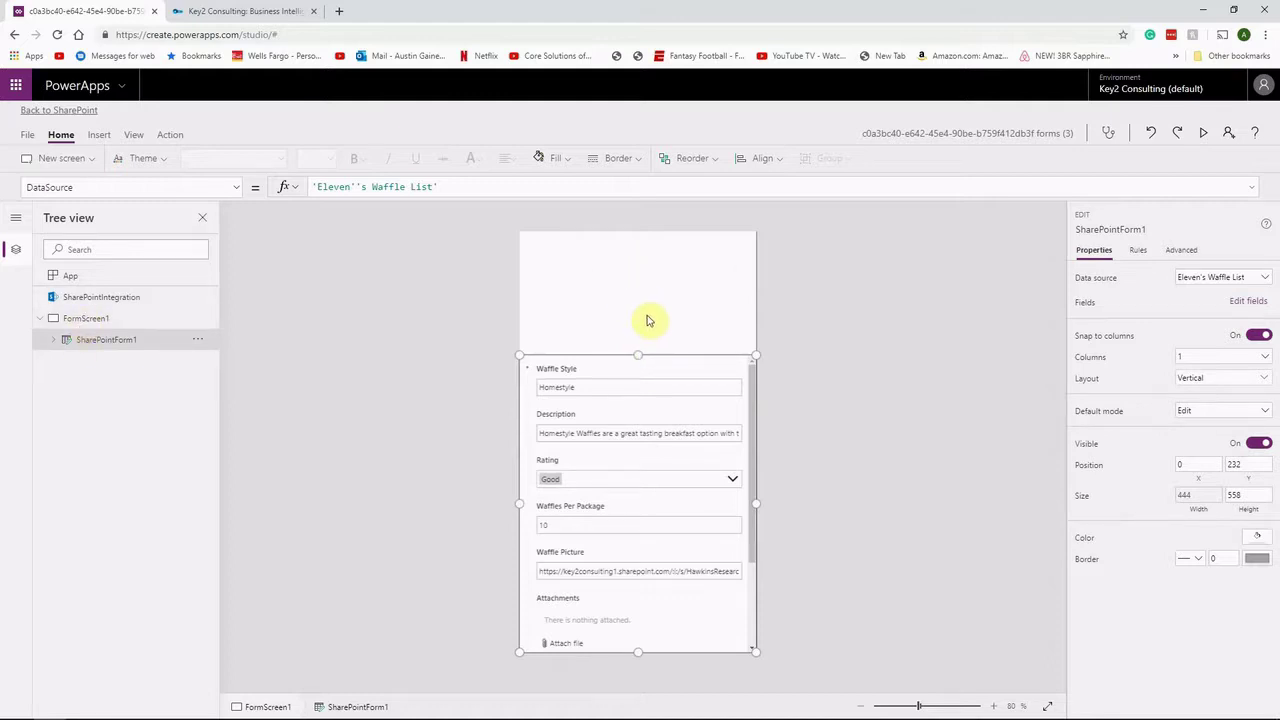
left_click(620, 268)
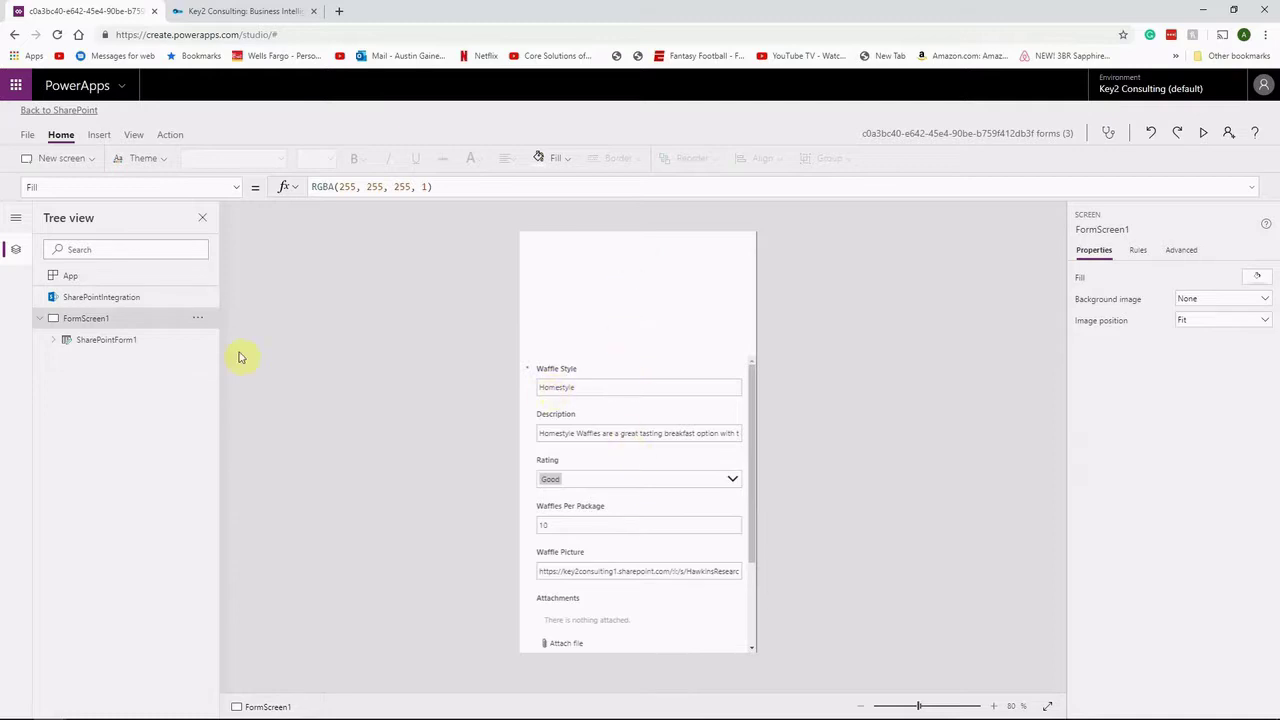
left_click(120, 340)
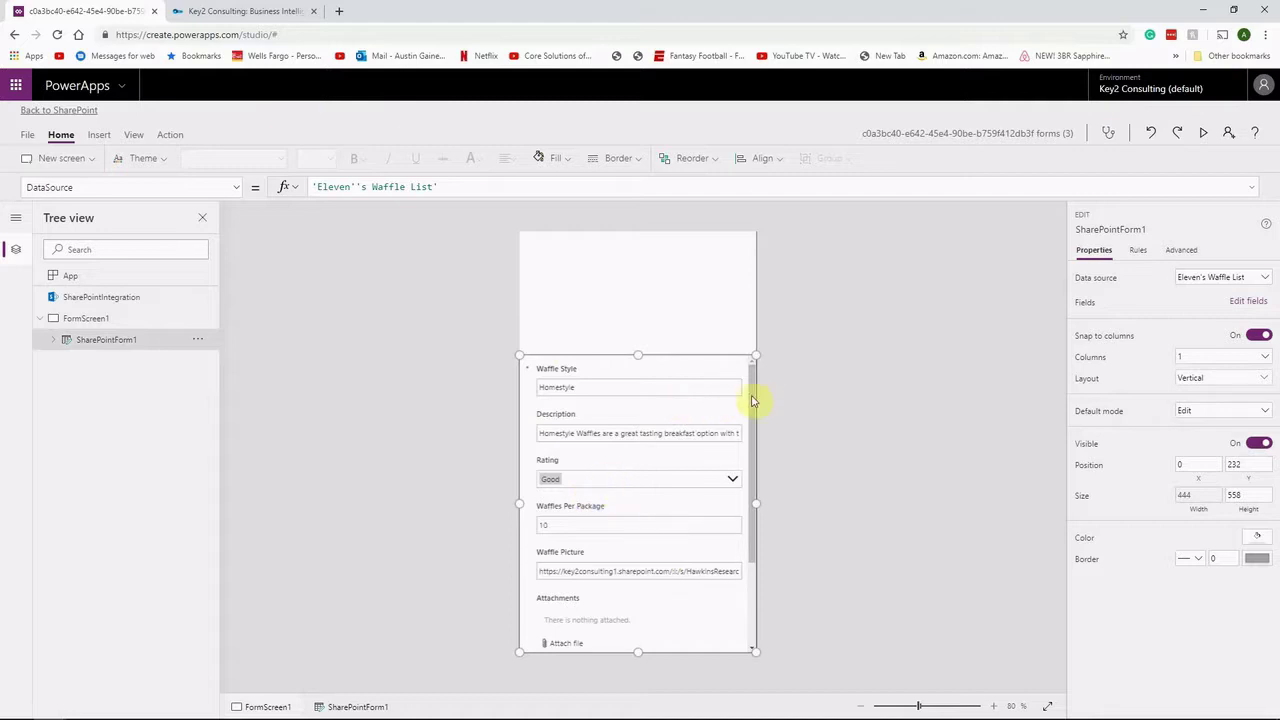
mouse_move(757, 397)
left_mouse_down()
mouse_move(751, 471)
mouse_move(749, 380)
left_mouse_up()
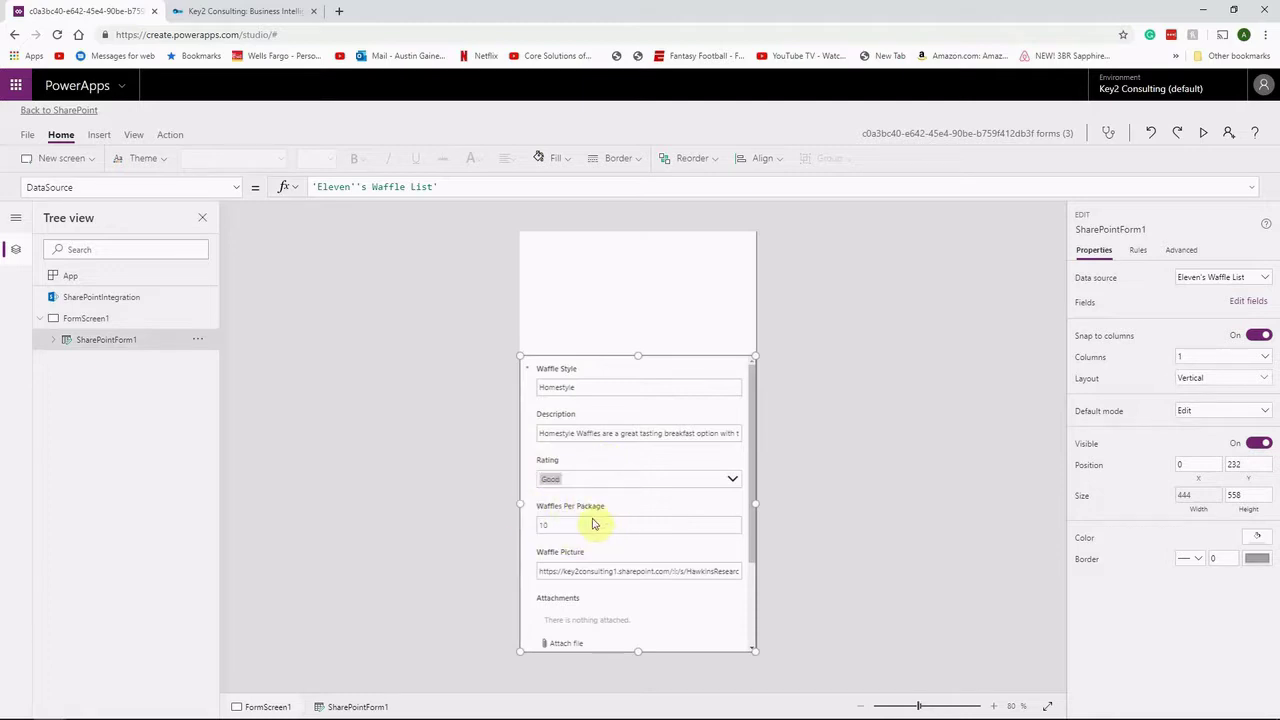
Expand SharePointForm1 and its Waffle Style card, and examine the card's value input, label and required-star controls.
left_click(54, 342)
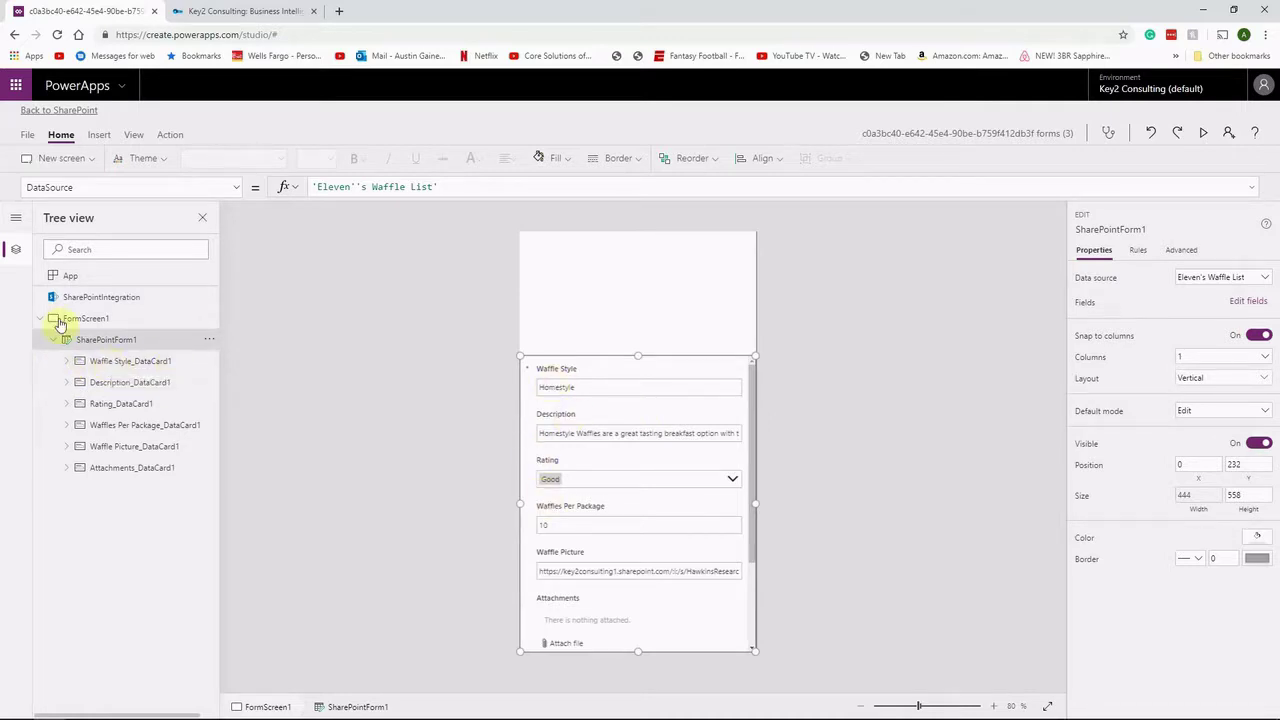
left_click(137, 362)
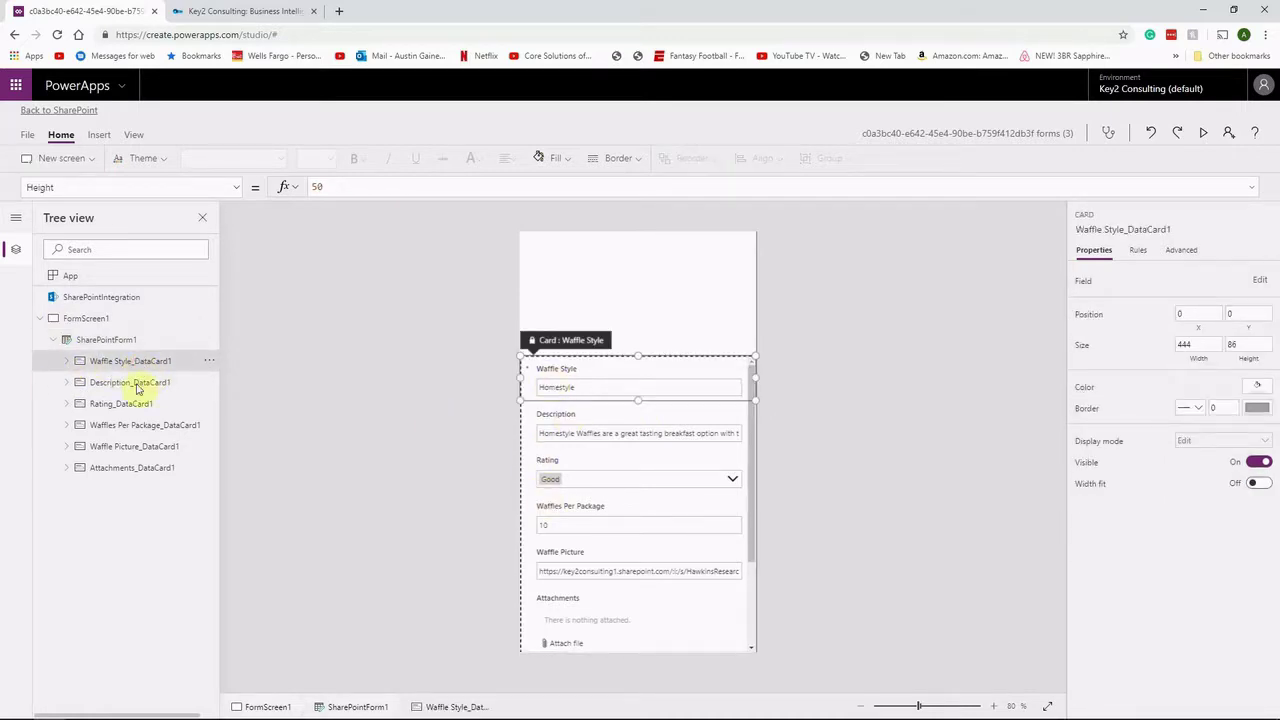
left_click(66, 364)
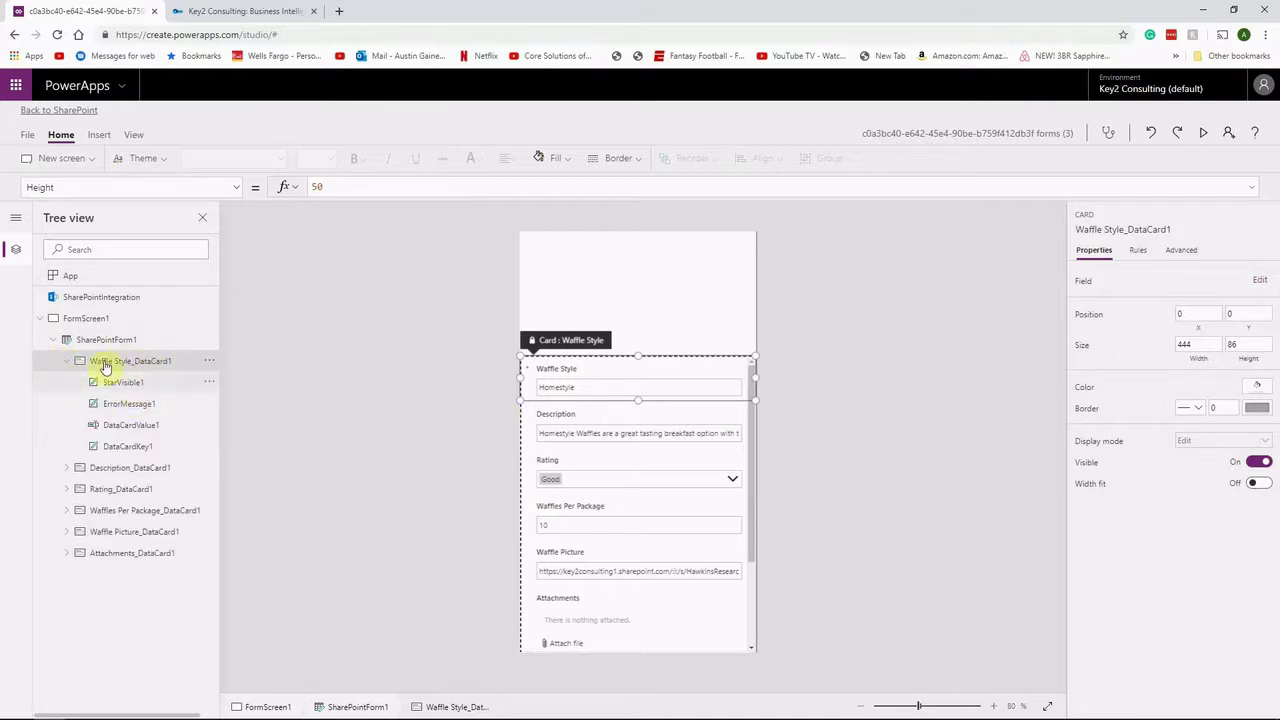
left_click(133, 424)
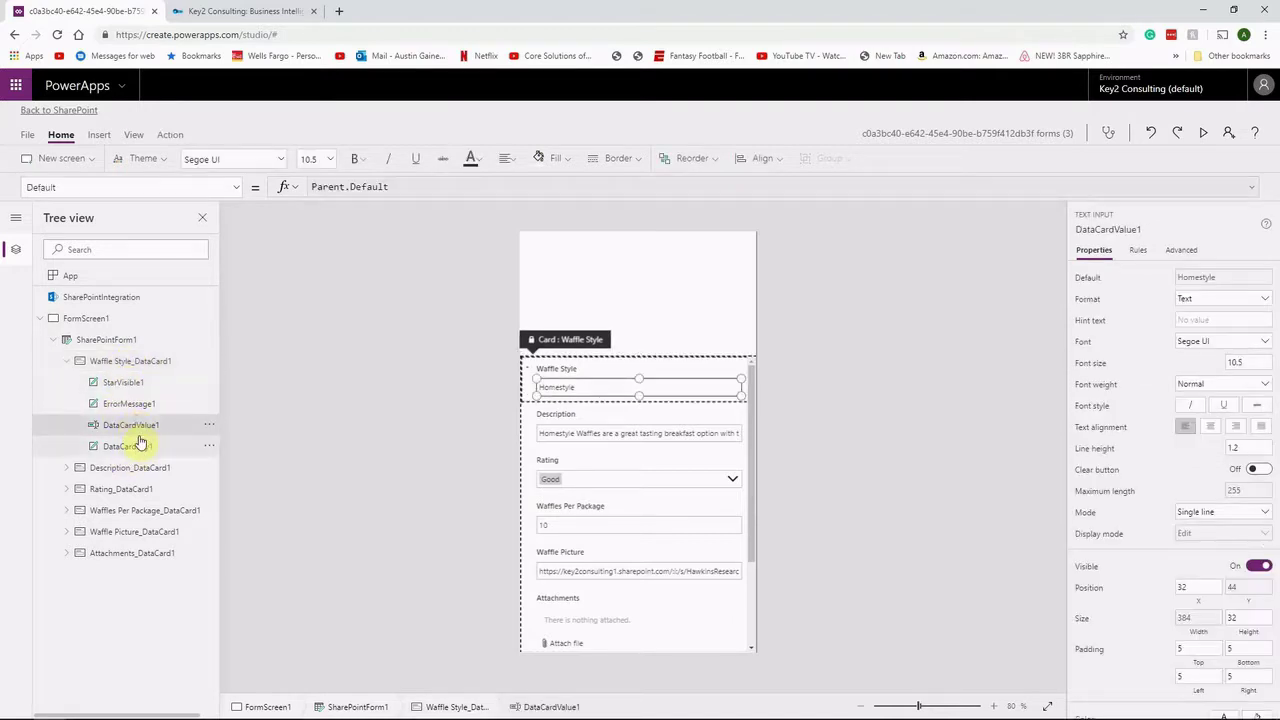
left_click(136, 446)
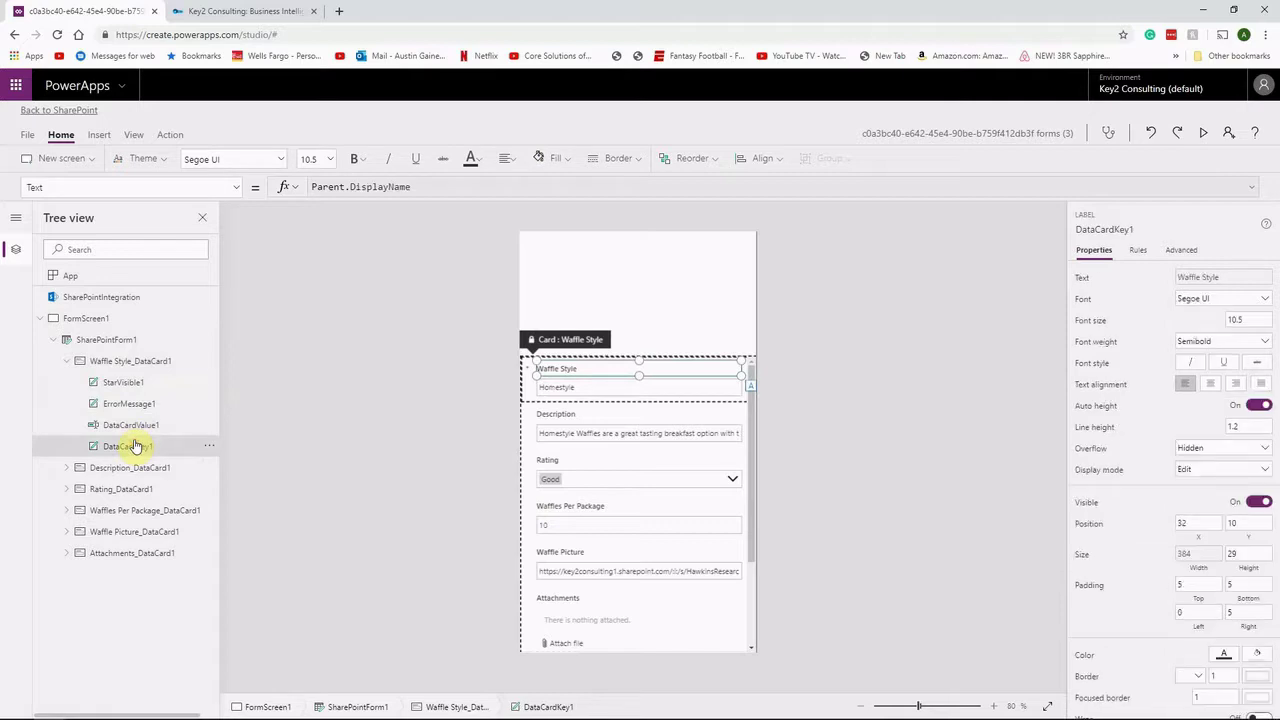
left_click(128, 383)
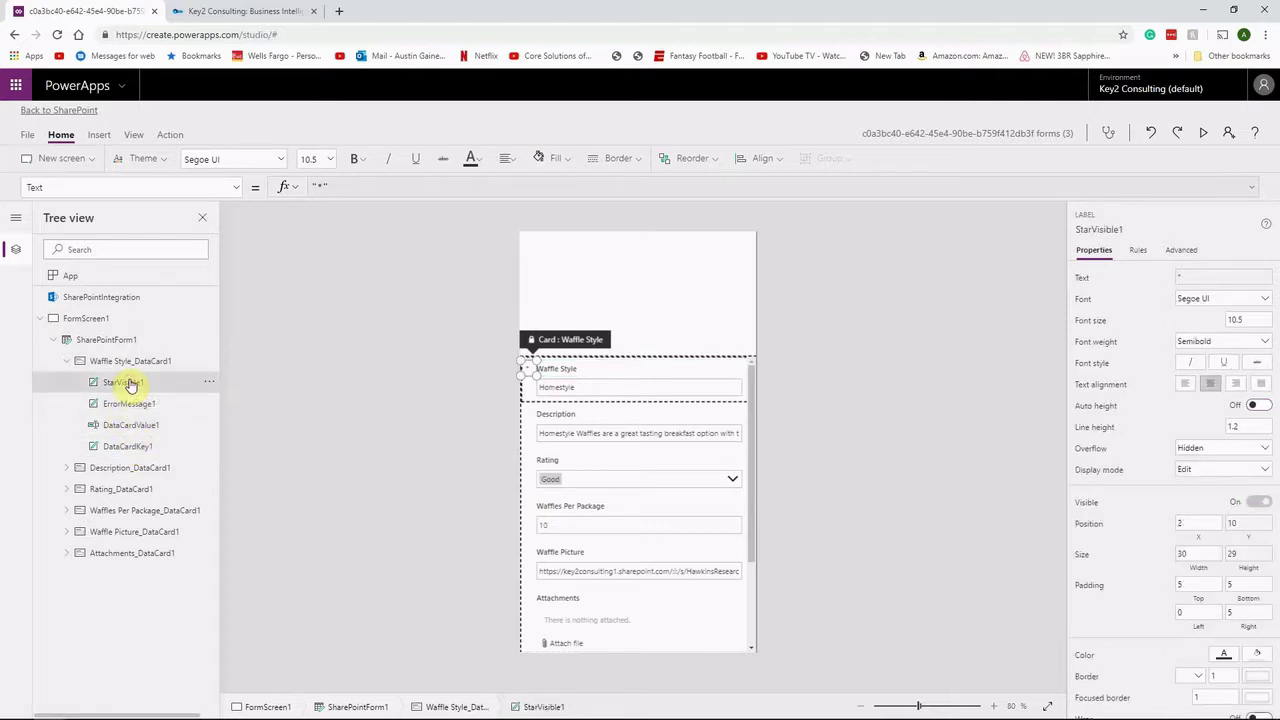
left_click(123, 362)
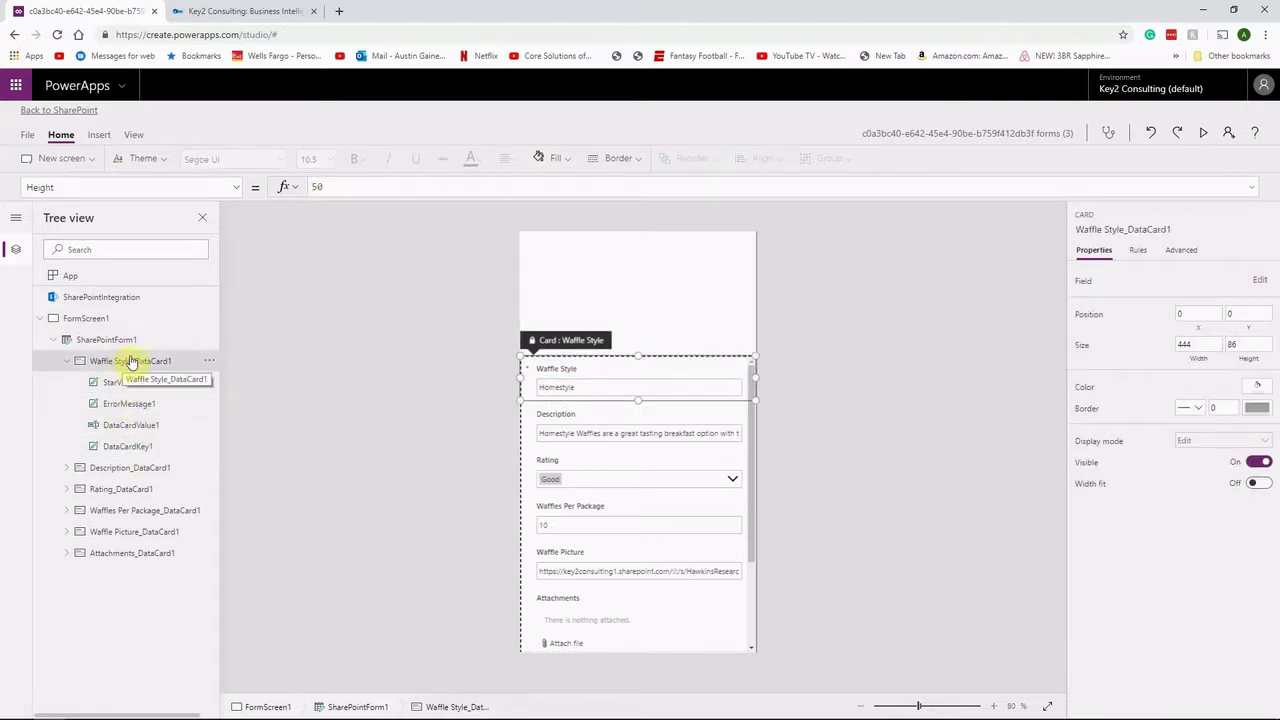
Browse the properties available for the Waffle Style card without changing any of them.
left_click(237, 189)
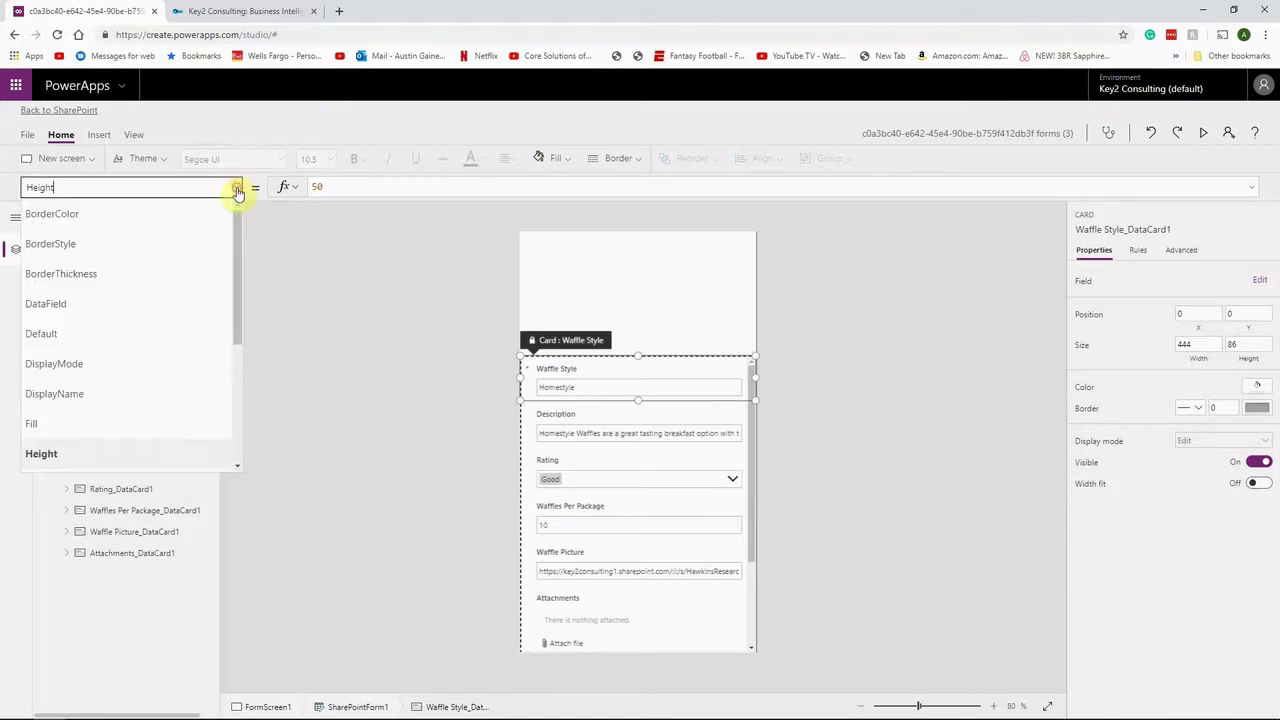
scroll(113, 262, "down", 1)
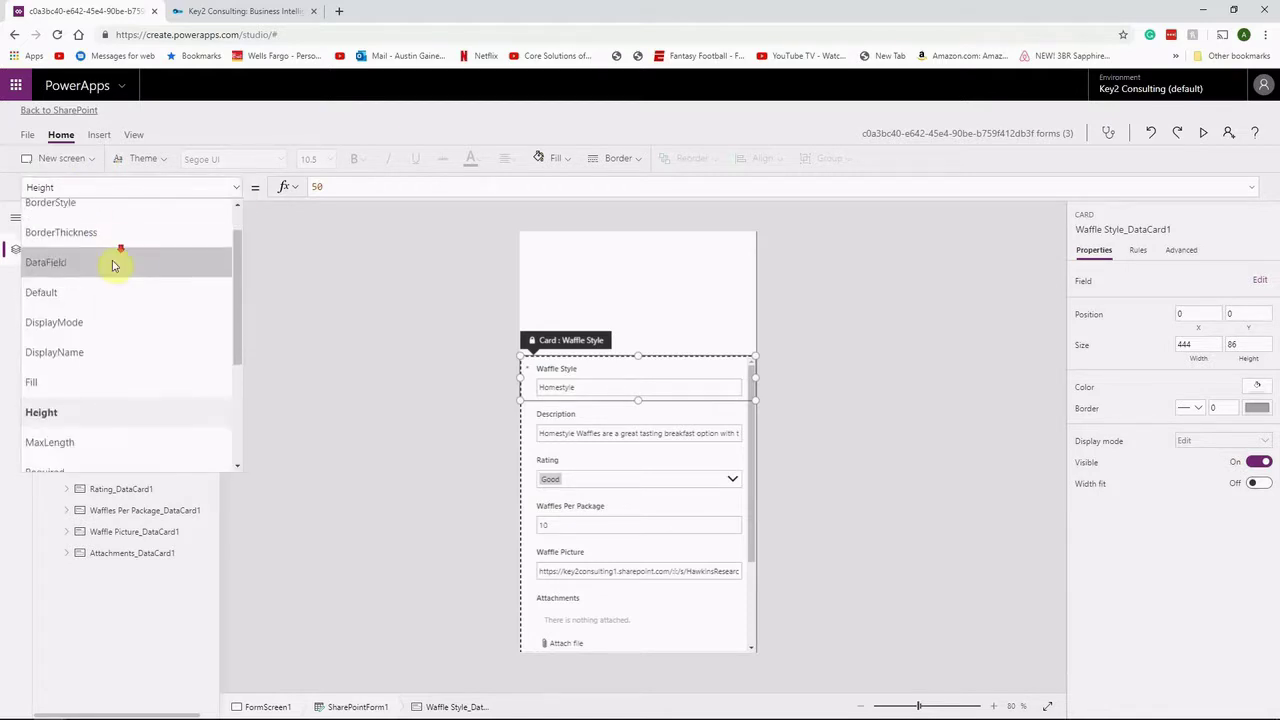
scroll(109, 306, "down", 5)
scroll(110, 316, "up", 6)
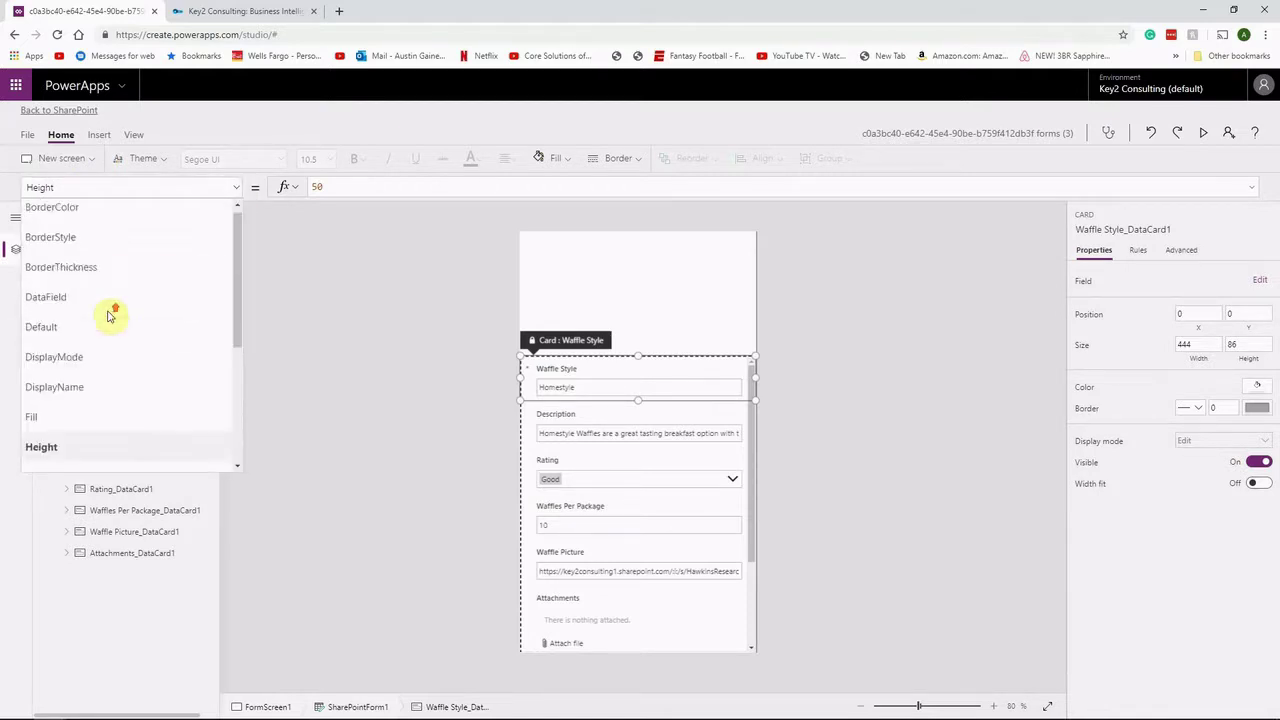
left_click(252, 193)
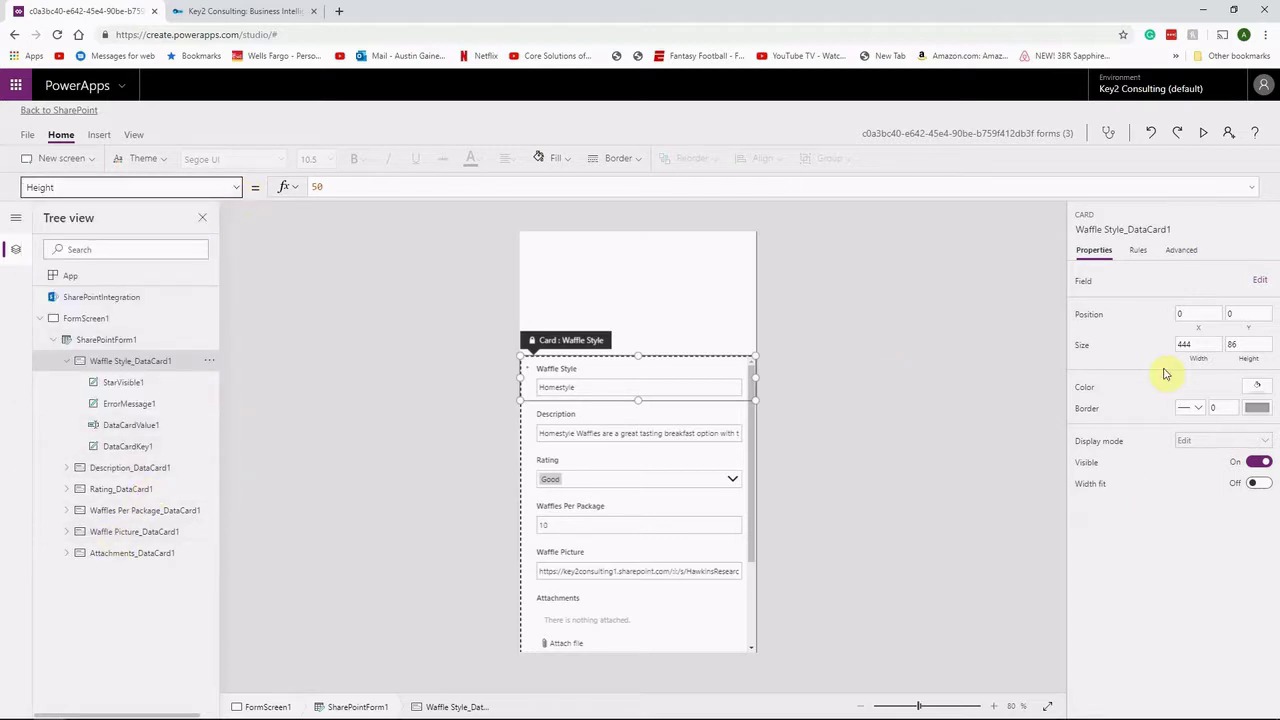
left_click(1094, 252)
Examine the Description card's label and text input, and the Rating card, by selecting them on the form.
left_click(619, 413)
left_click(572, 418)
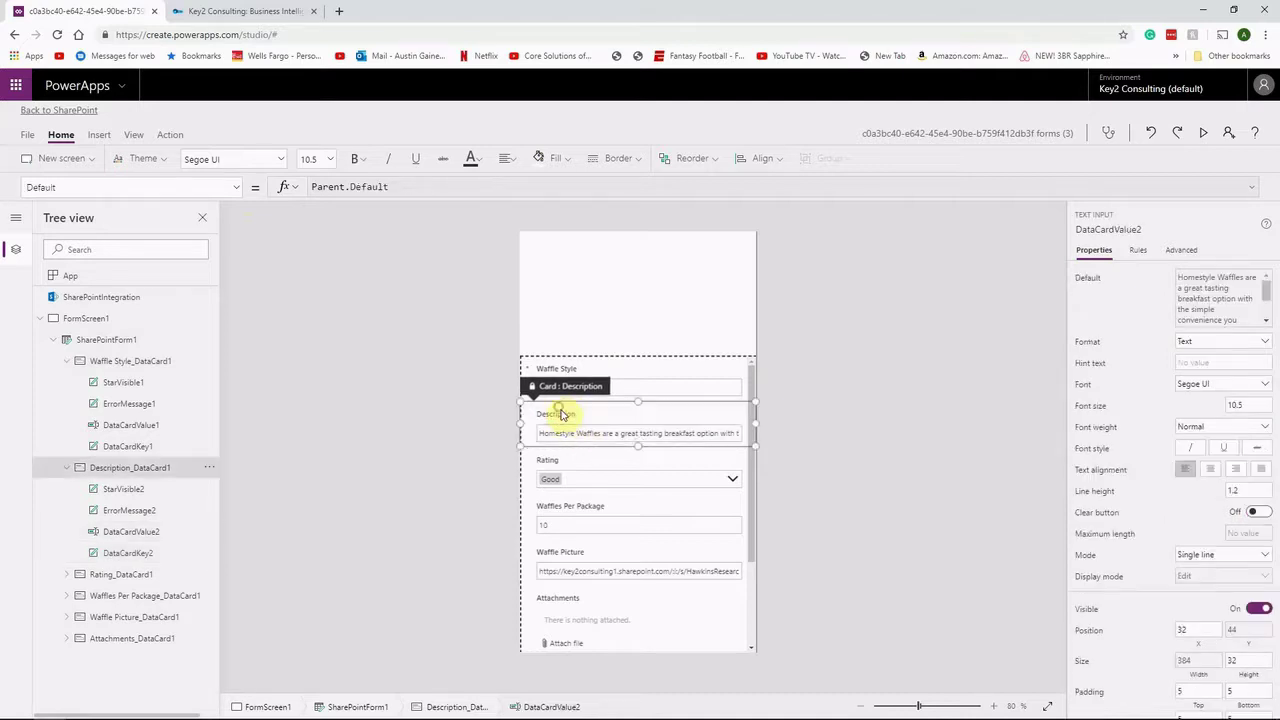
double_click(563, 418)
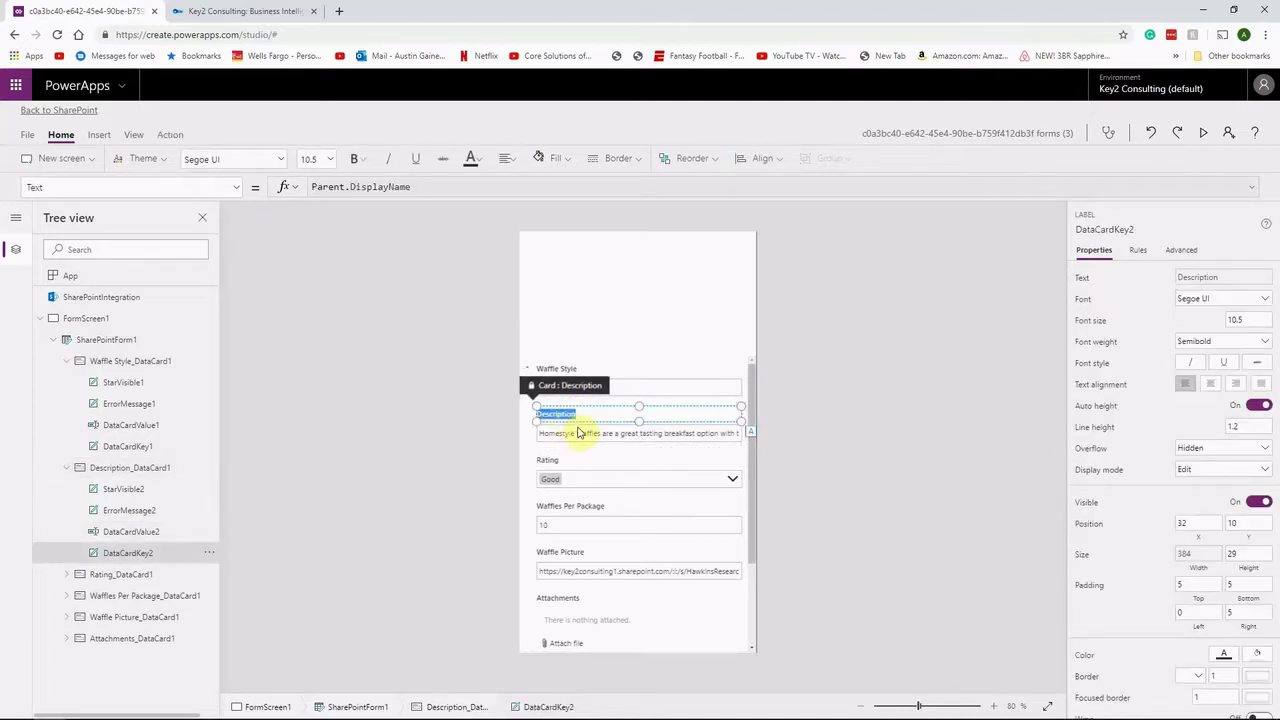
left_click(579, 433)
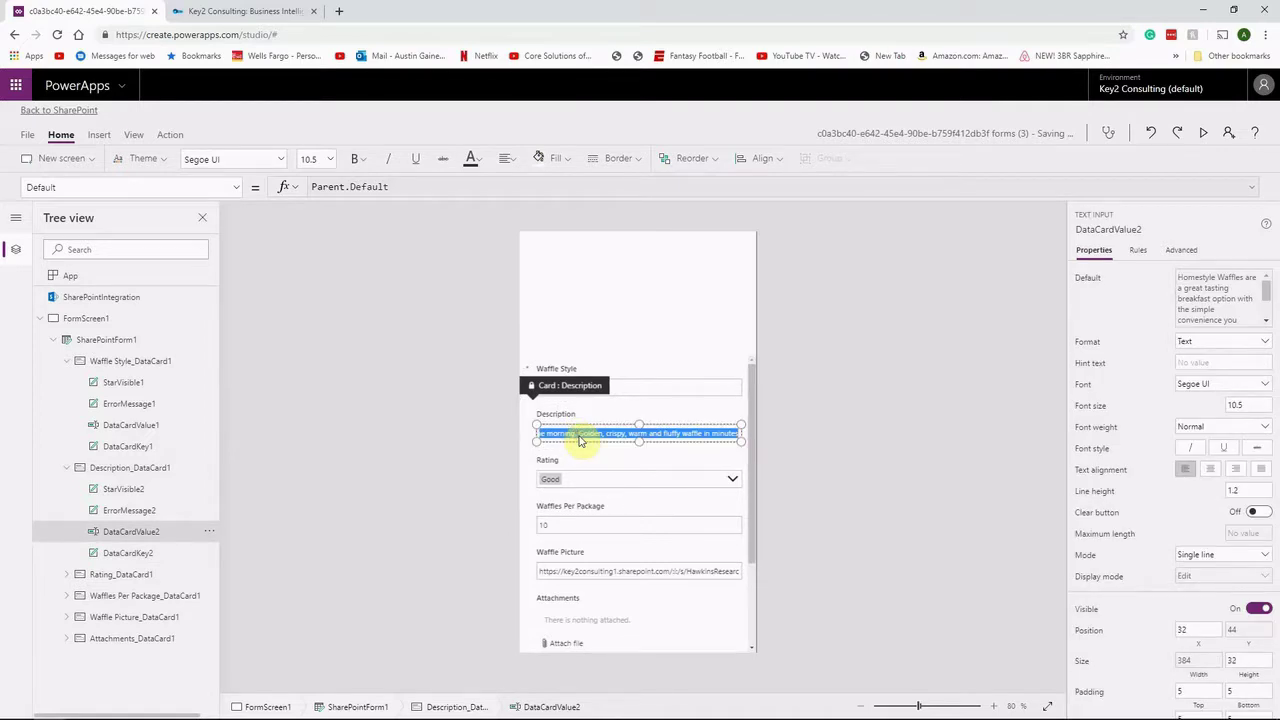
left_click(597, 486)
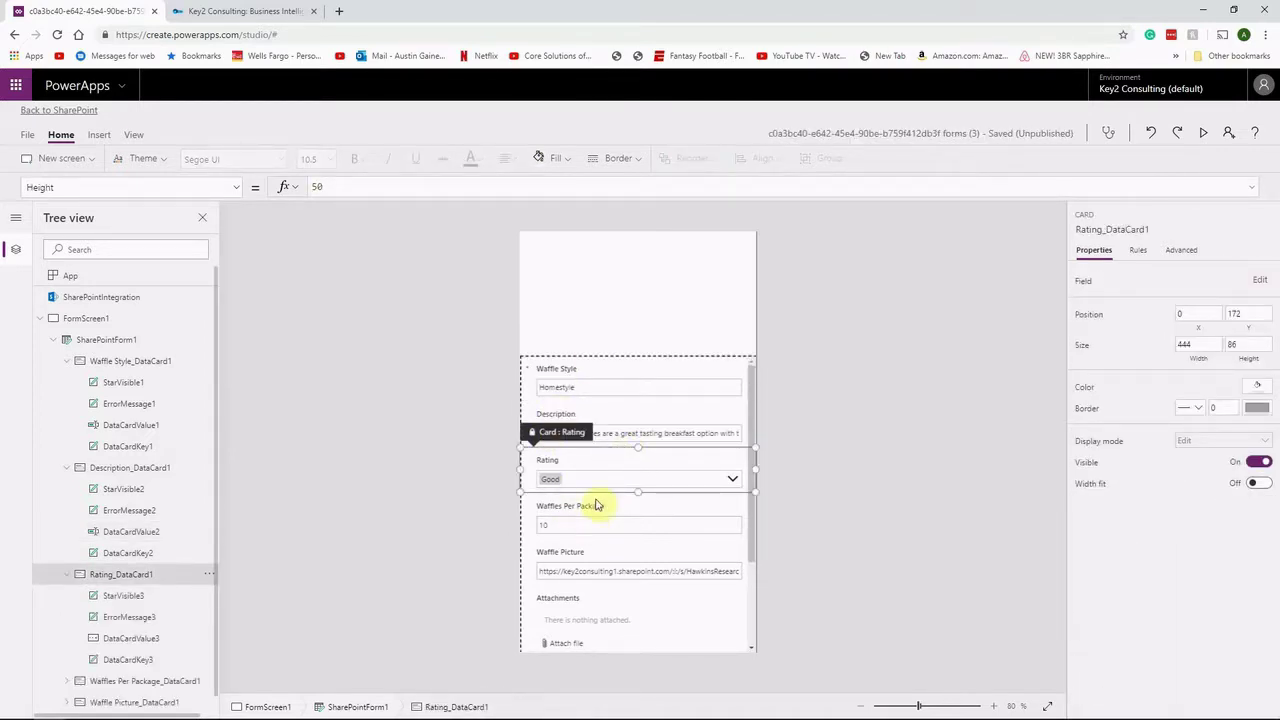
Compare the form's hierarchy levels by selecting FormScreen1, the Waffle Style card and SharePointForm1.
left_click(649, 322)
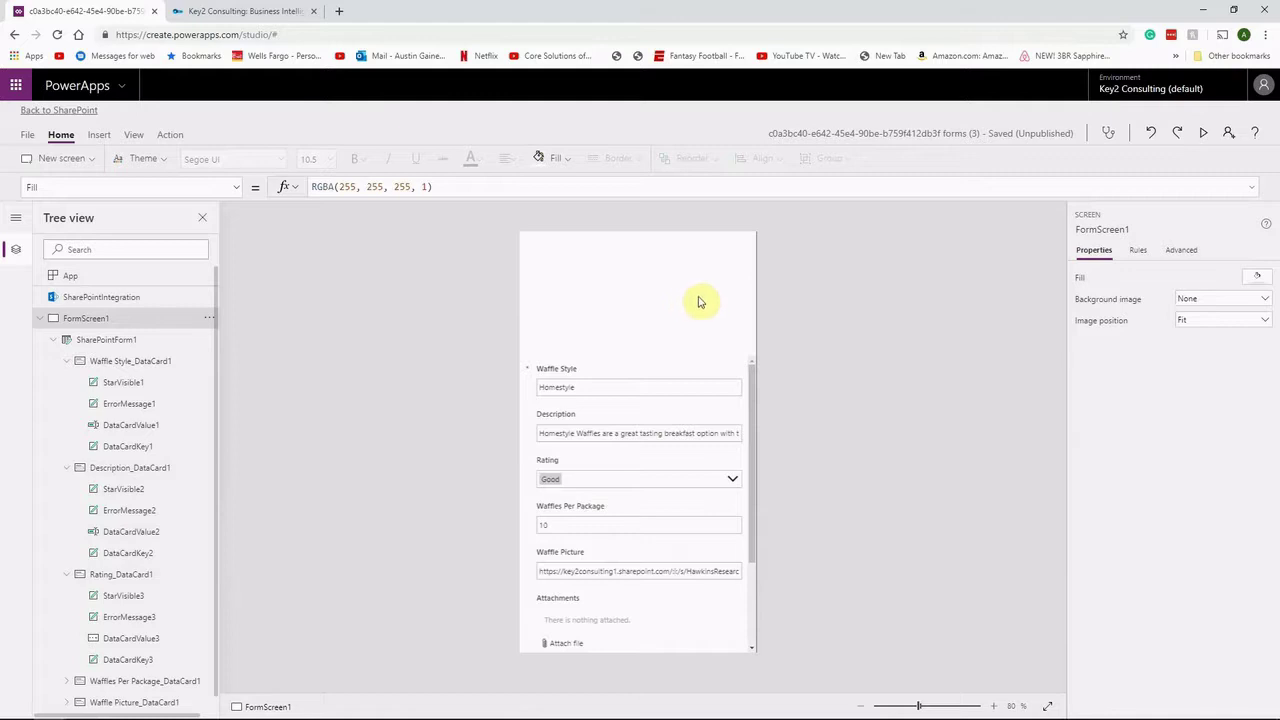
left_click(605, 372)
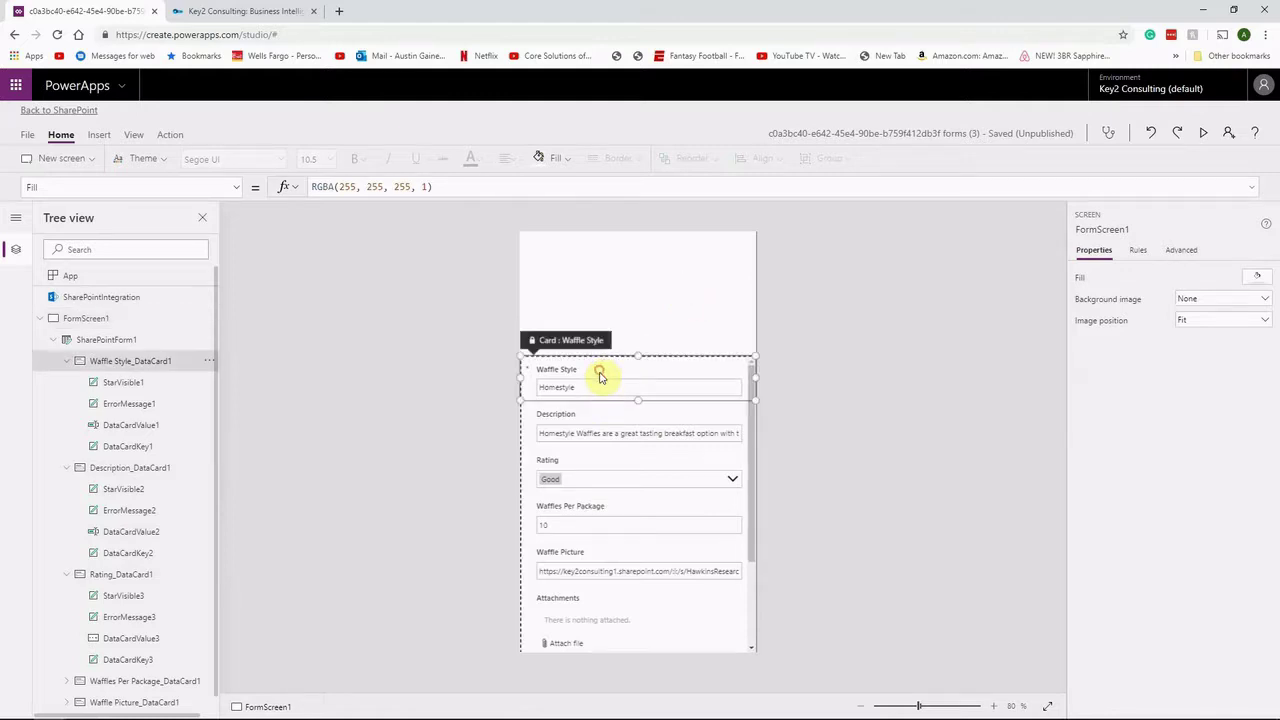
left_click(104, 322)
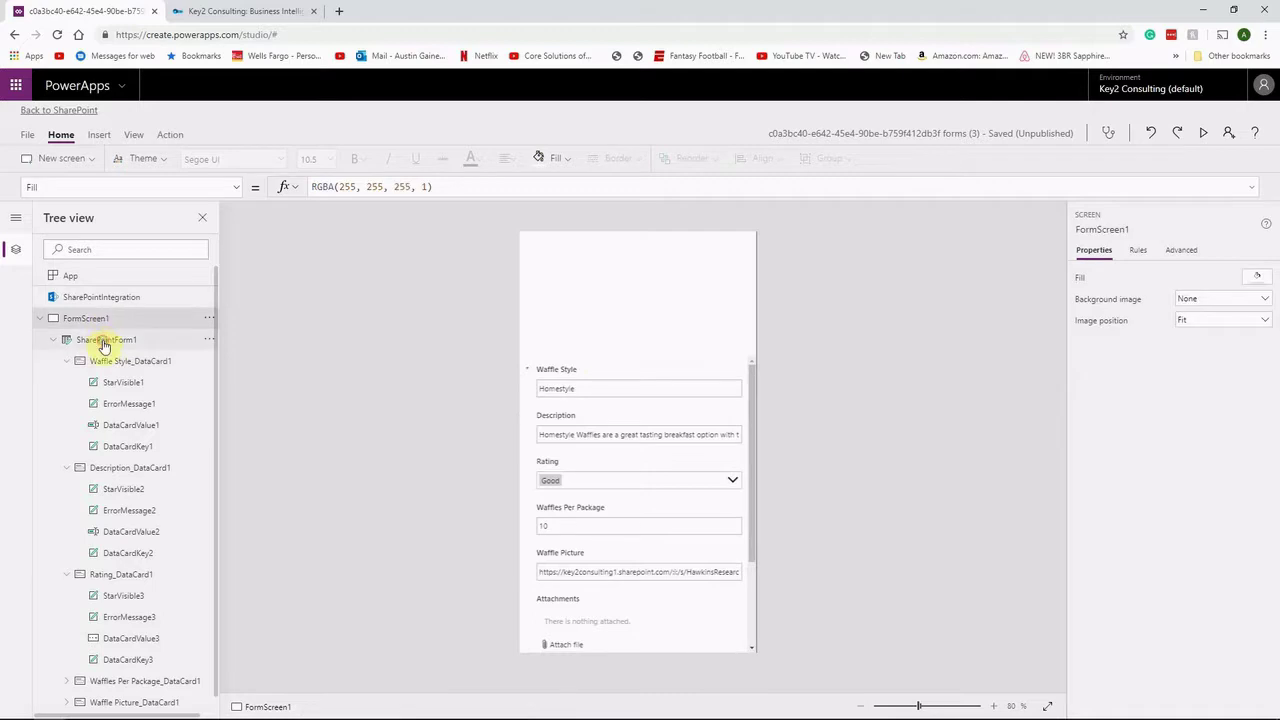
left_click(100, 340)
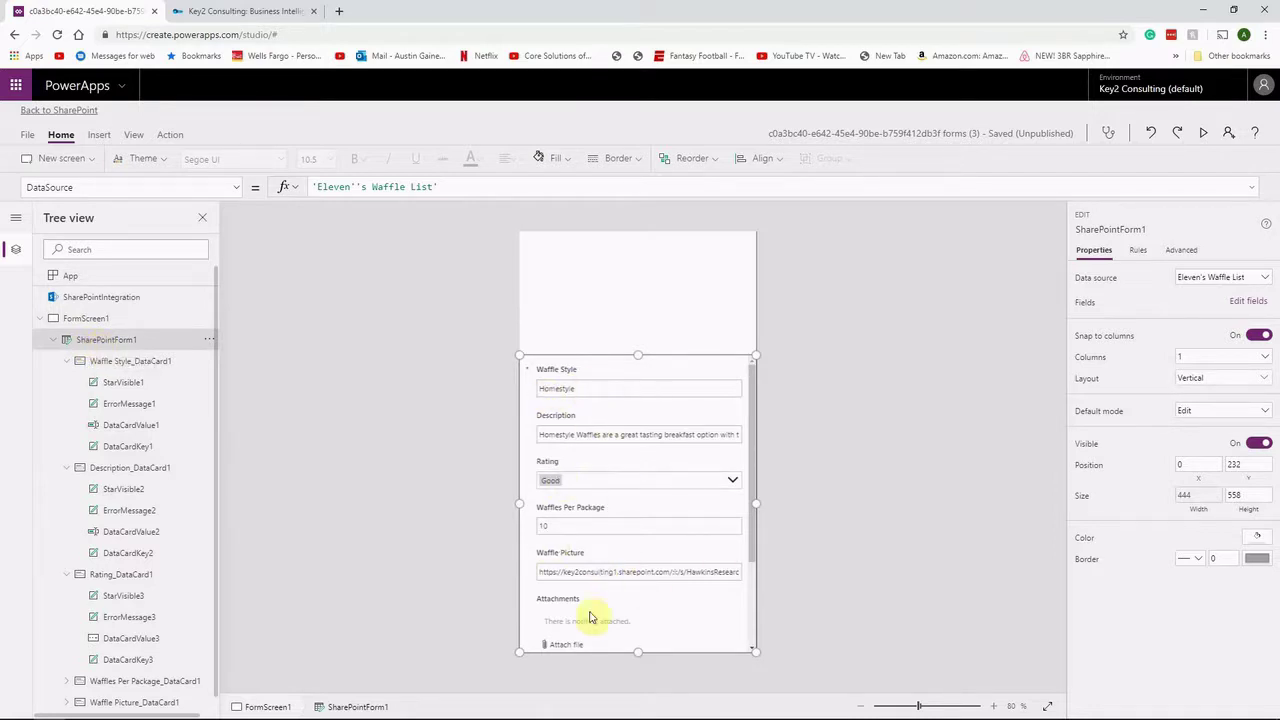
Examine the Waffle Style card, its label and its value input on the form, and select the screen behind them.
left_click(548, 378)
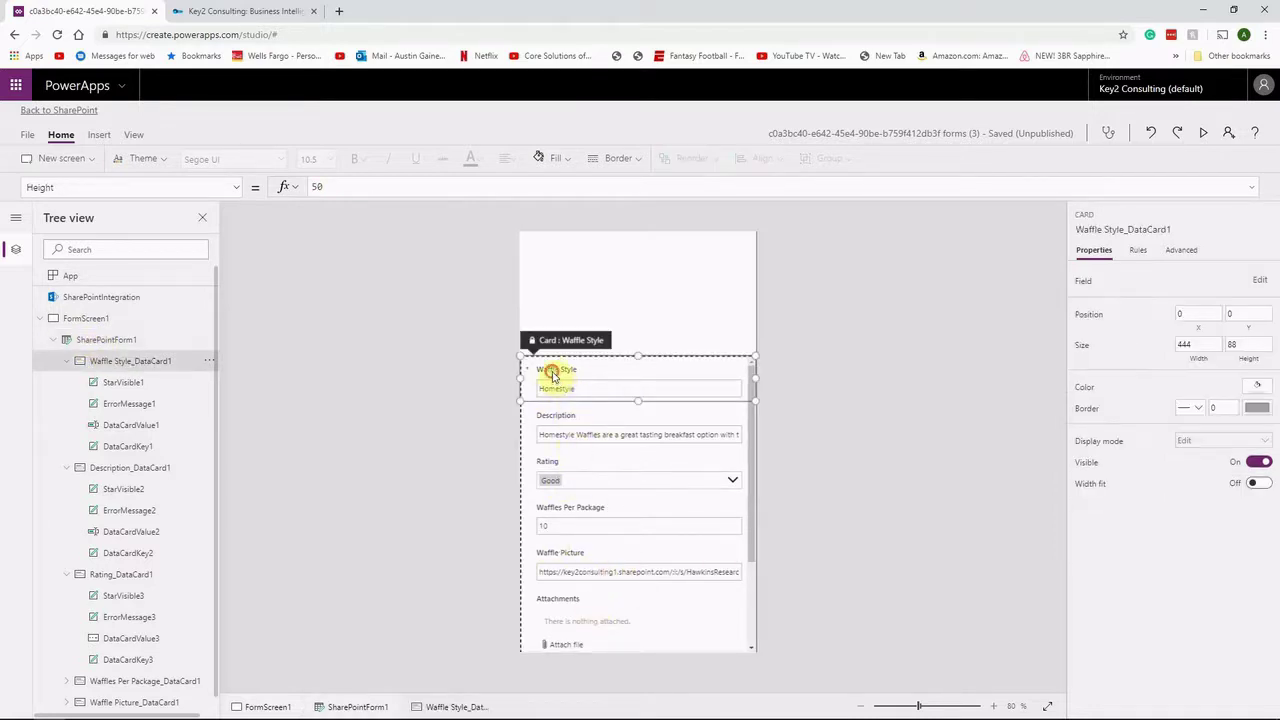
left_click(548, 369)
left_click(566, 388)
left_click(562, 369)
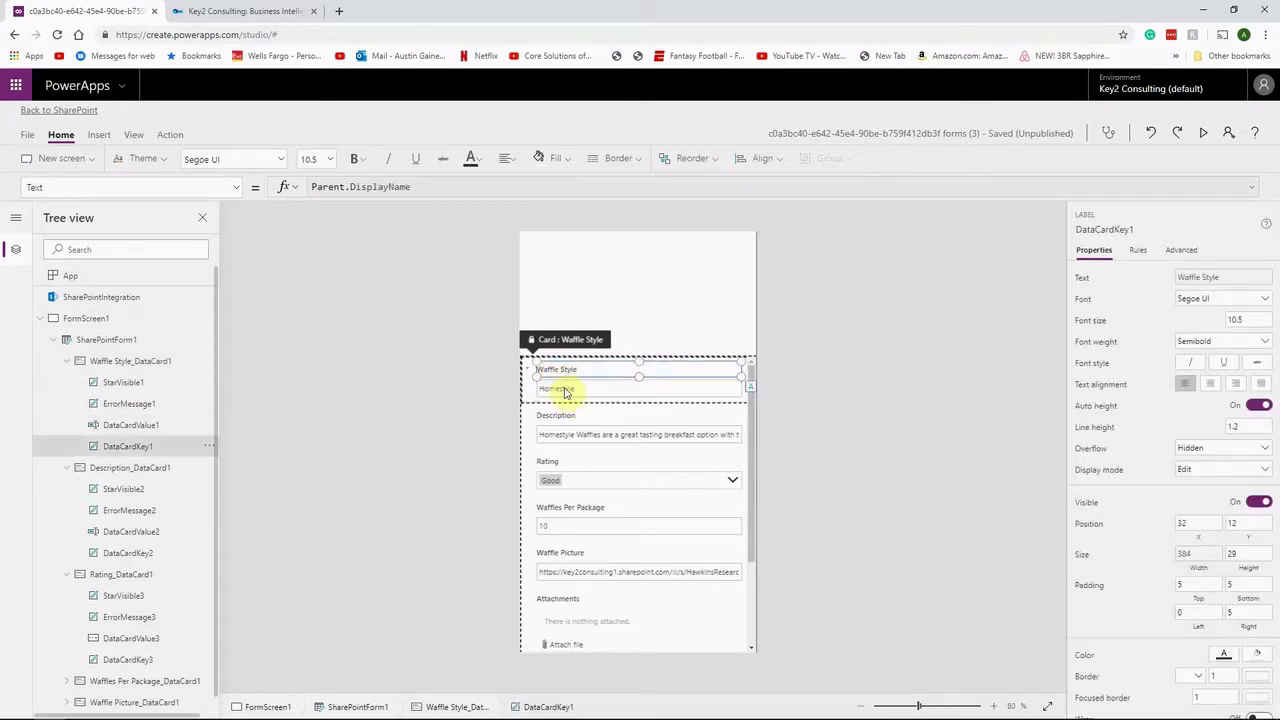
left_click(655, 291)
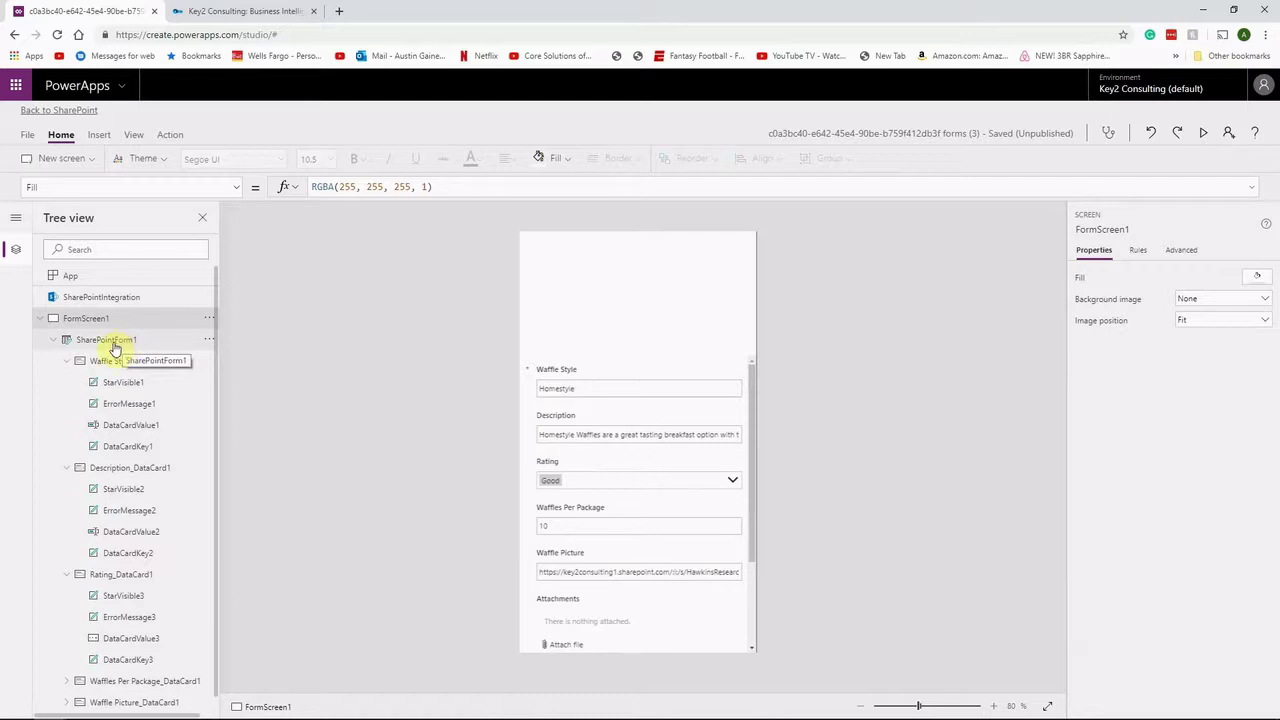
Compare SharePointForm1 with its parent FormScreen1 and the Waffle Style card by selecting each level of the hierarchy.
left_click(113, 345)
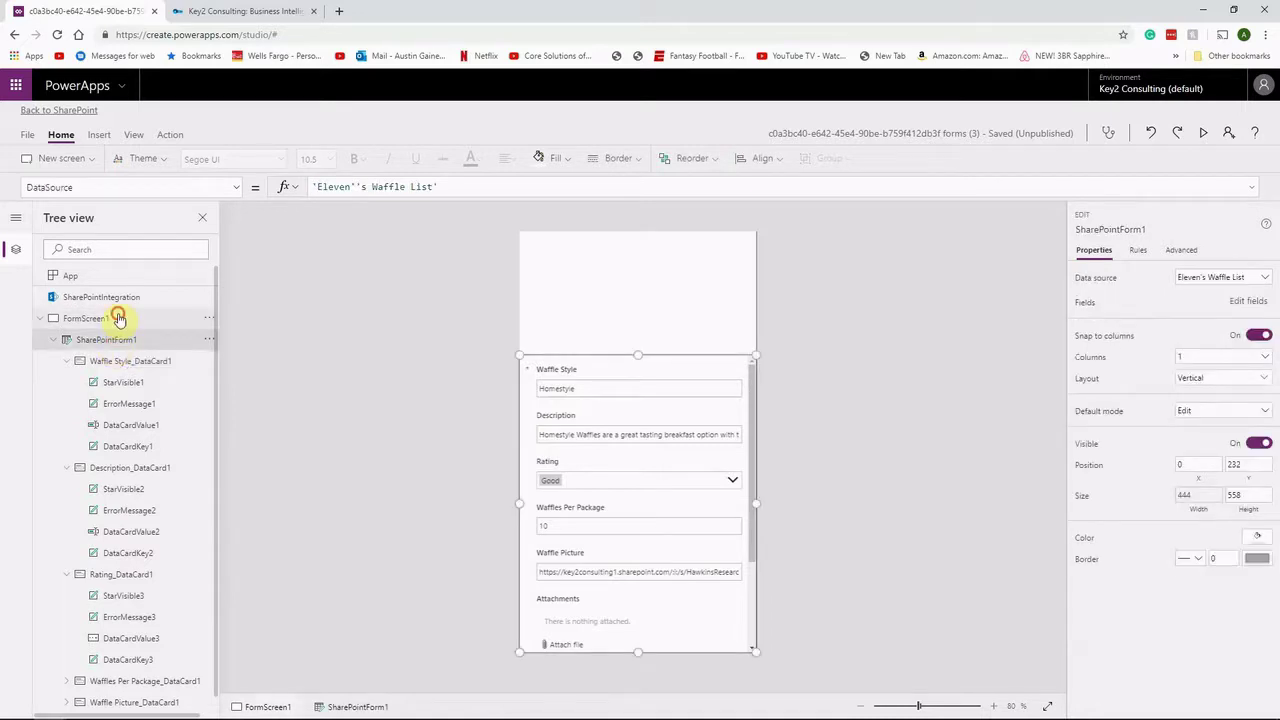
left_click(80, 317)
left_click(111, 362)
left_click(111, 361)
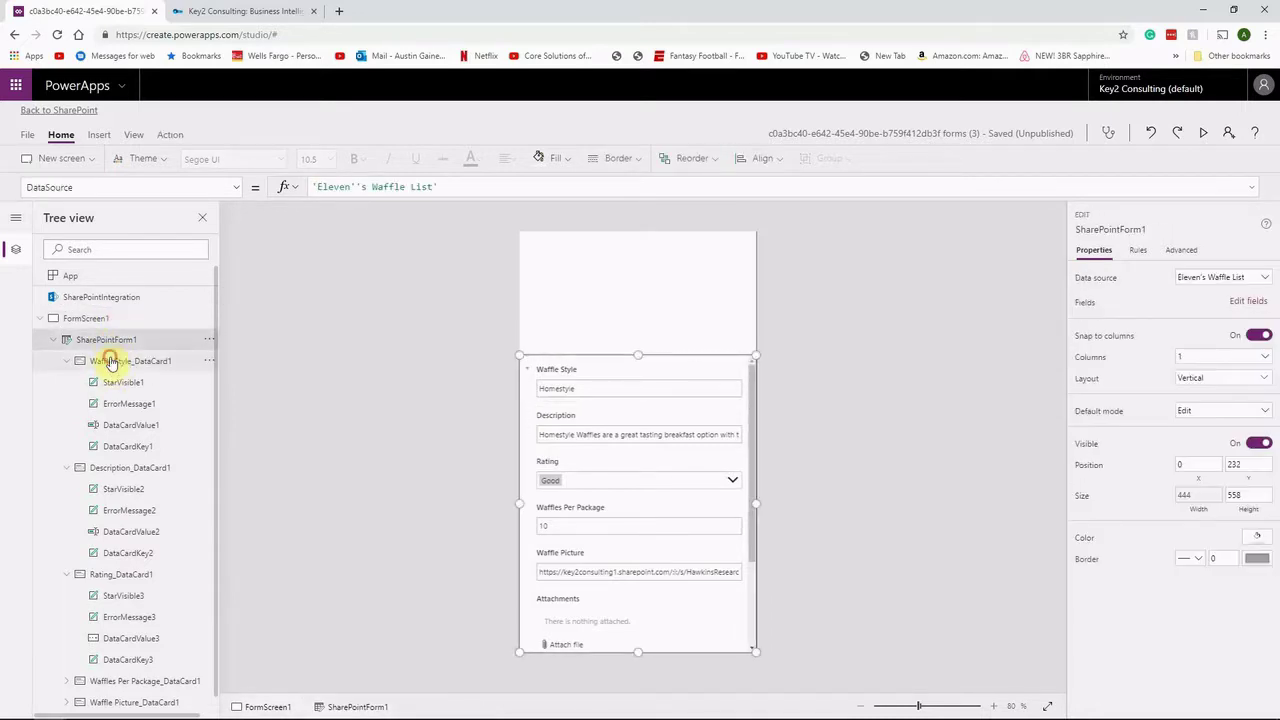
left_click(111, 361)
left_click(111, 361)
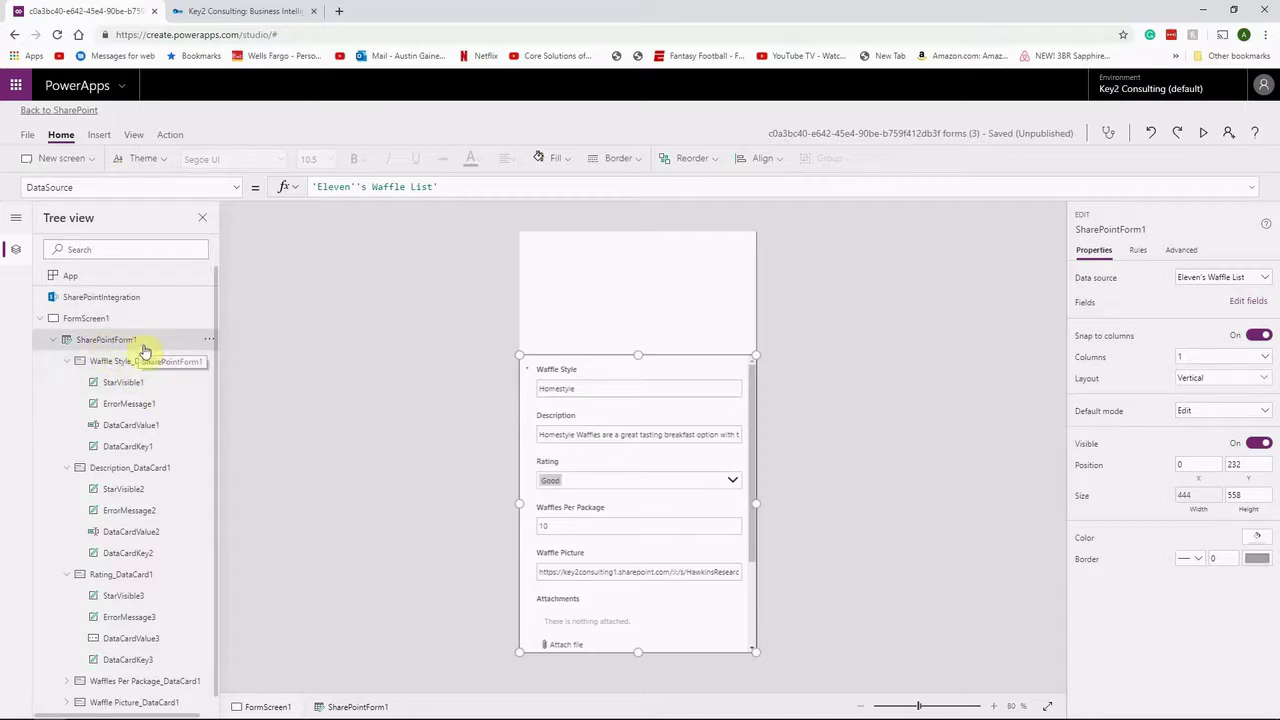
left_click(699, 325)
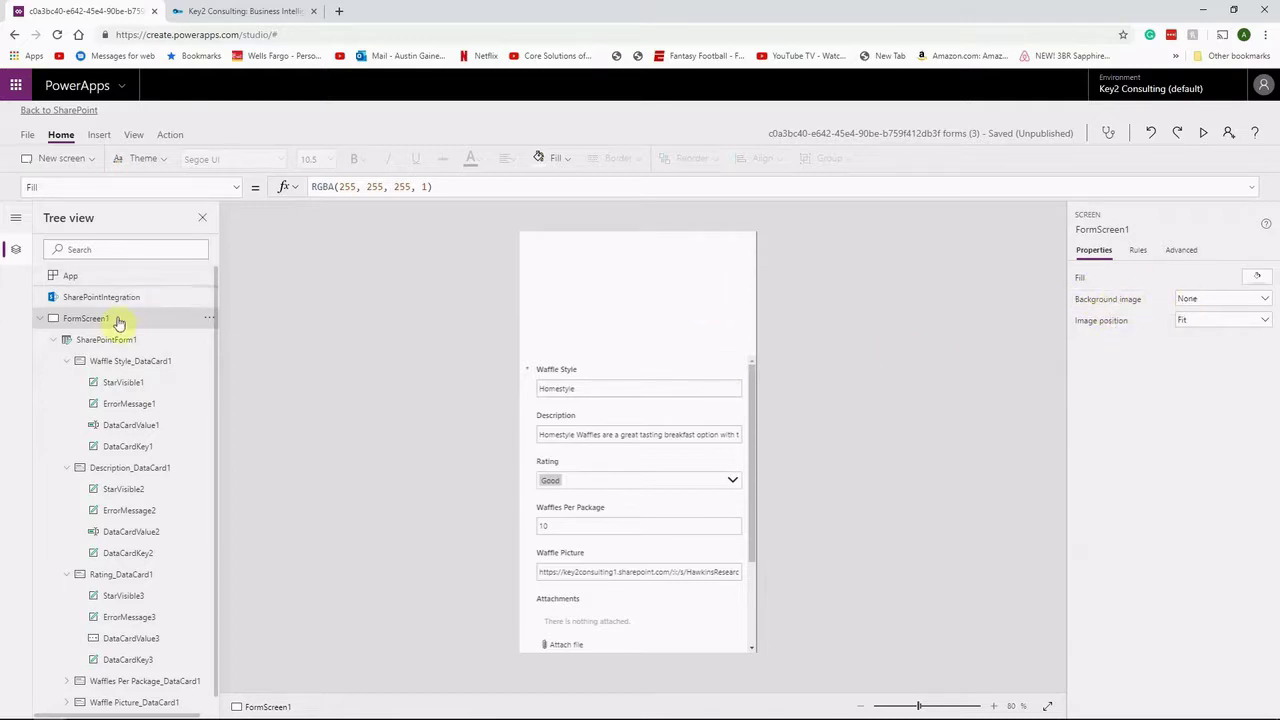
Set FormScreen1's background image to the blue abstract geometric background-pattern file from the waffles pictures folder.
left_click(668, 279)
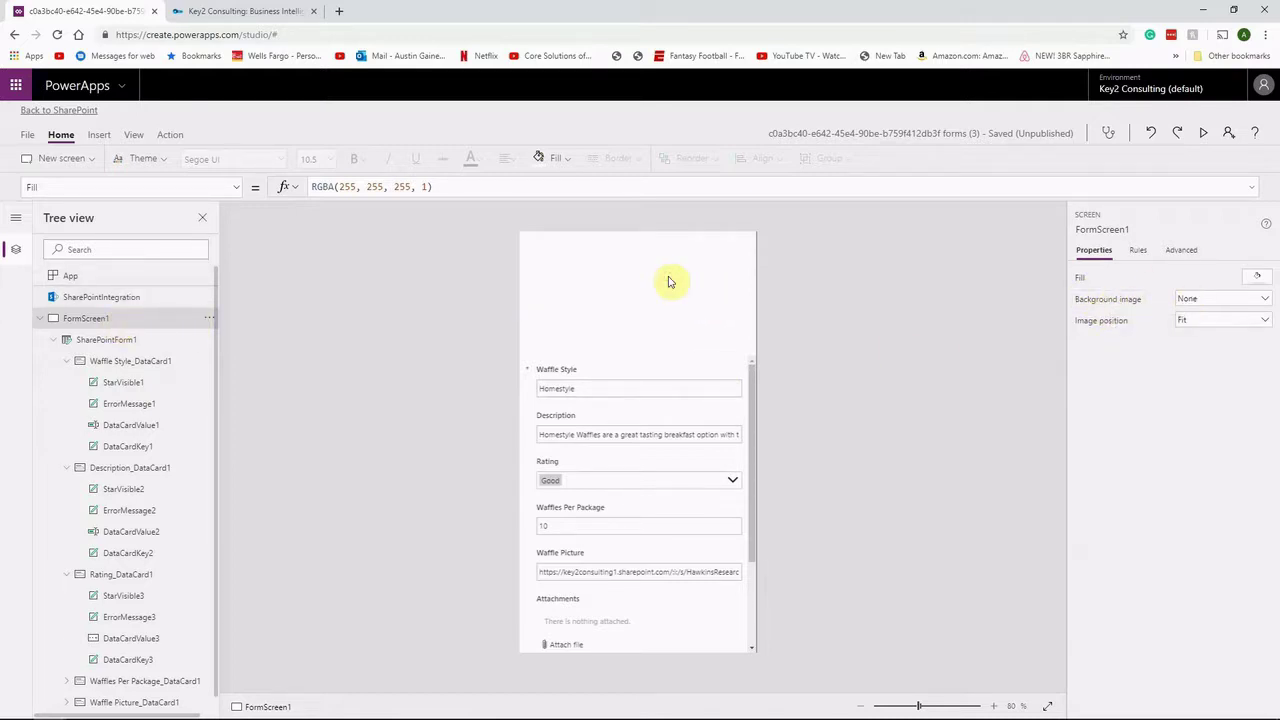
left_click(1218, 300)
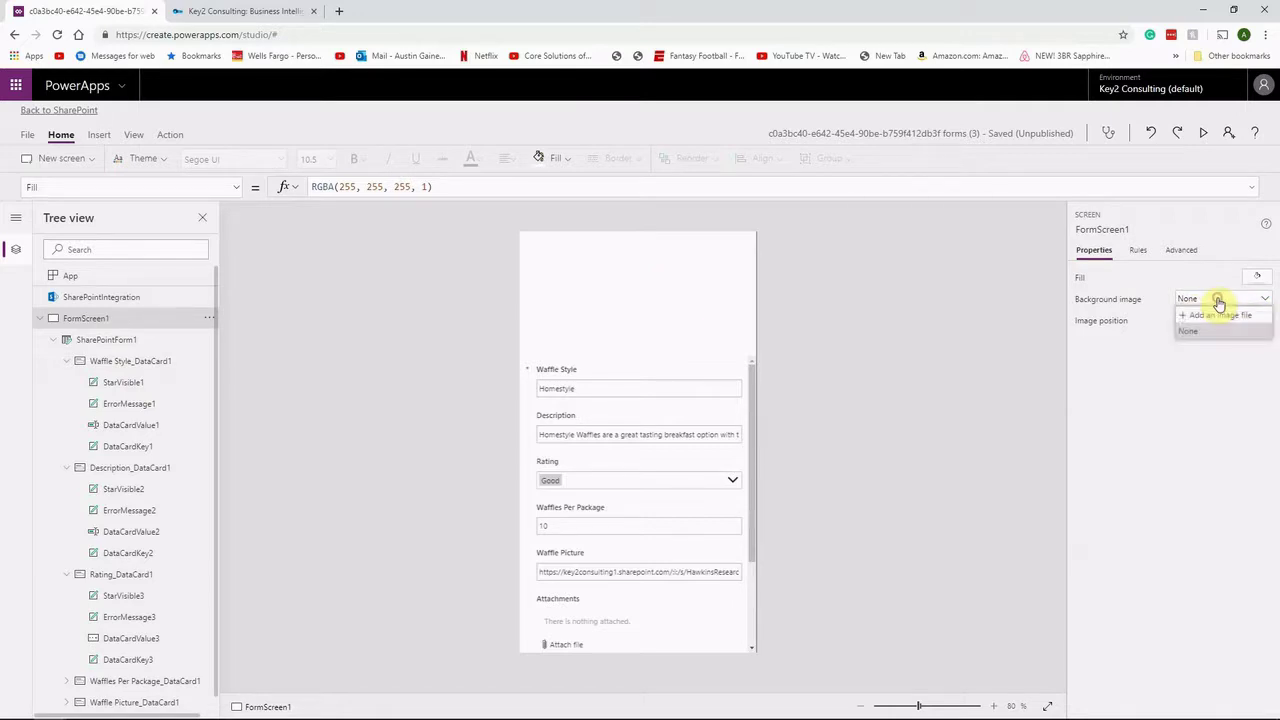
left_click(1218, 315)
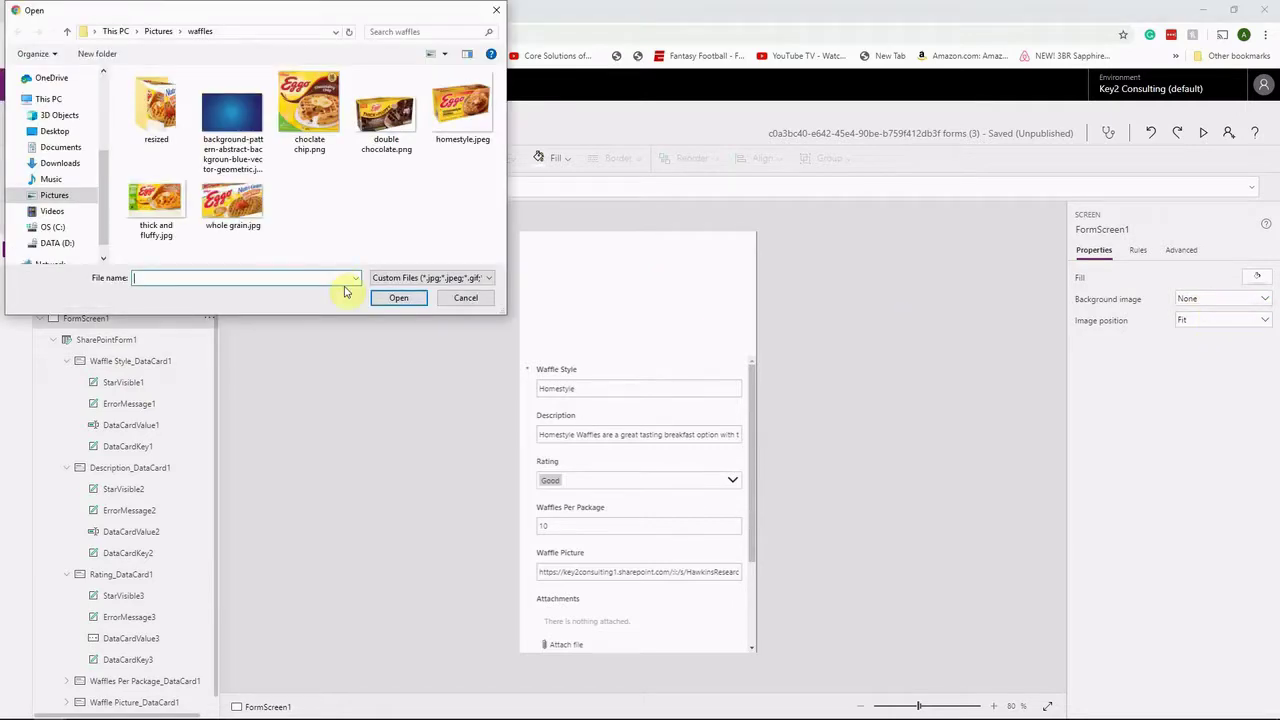
left_click(216, 128)
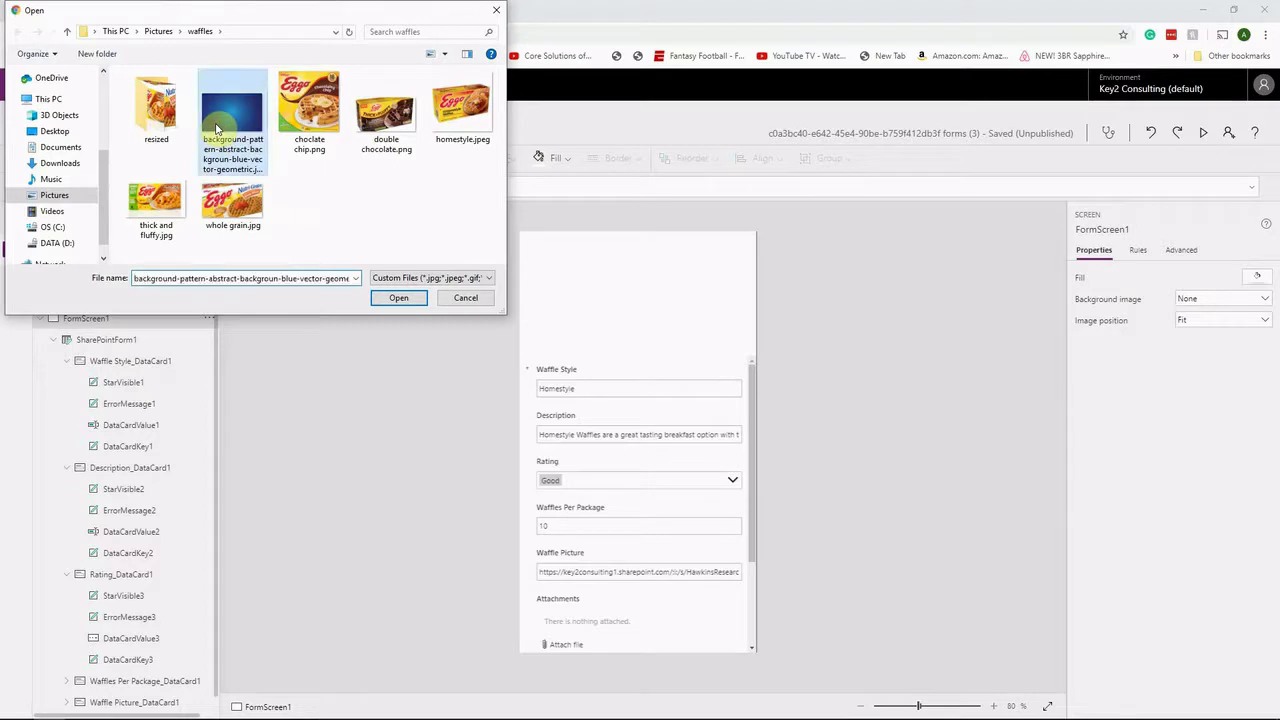
left_click(396, 299)
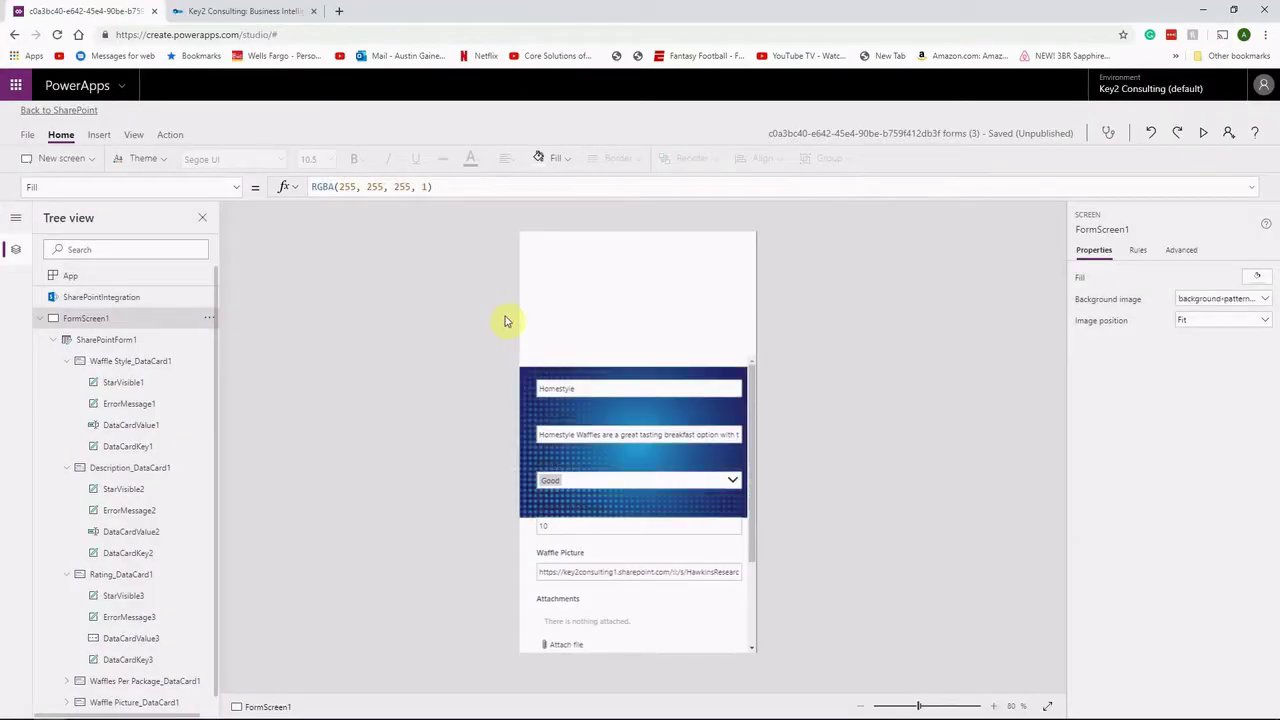
Set the image position of FormScreen1's background to Fill.
left_click(1199, 324)
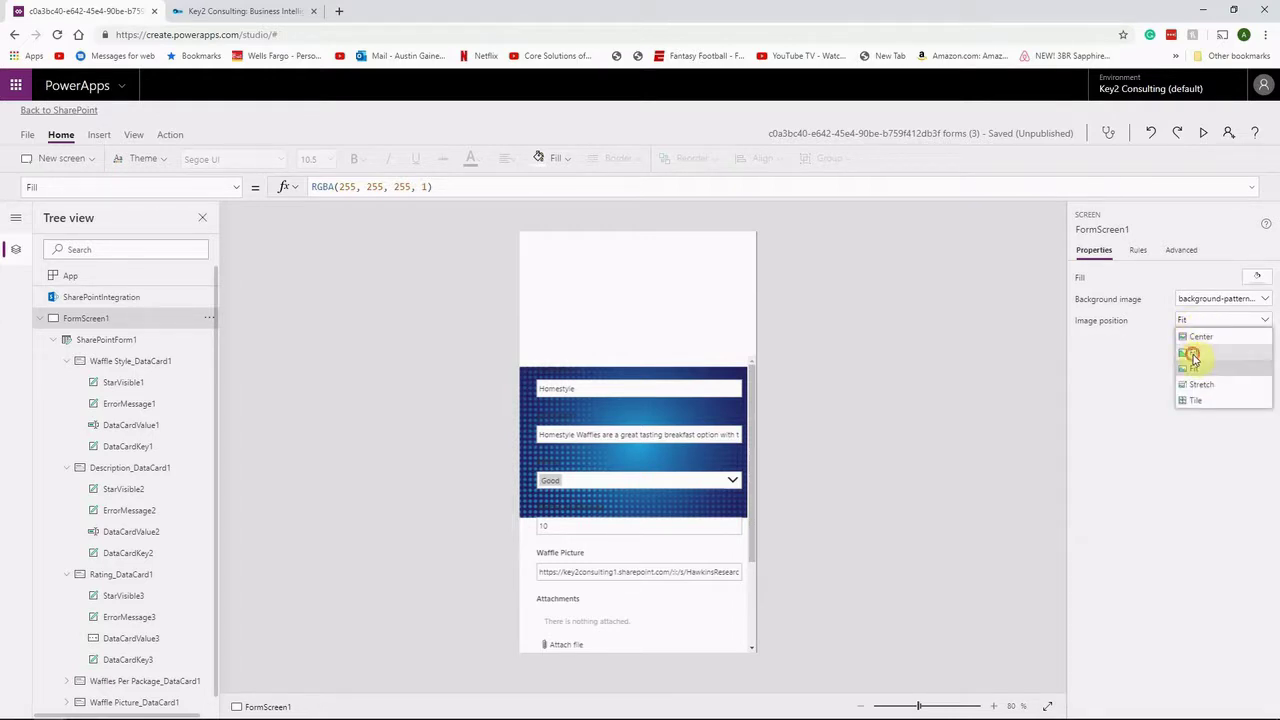
left_click(1193, 356)
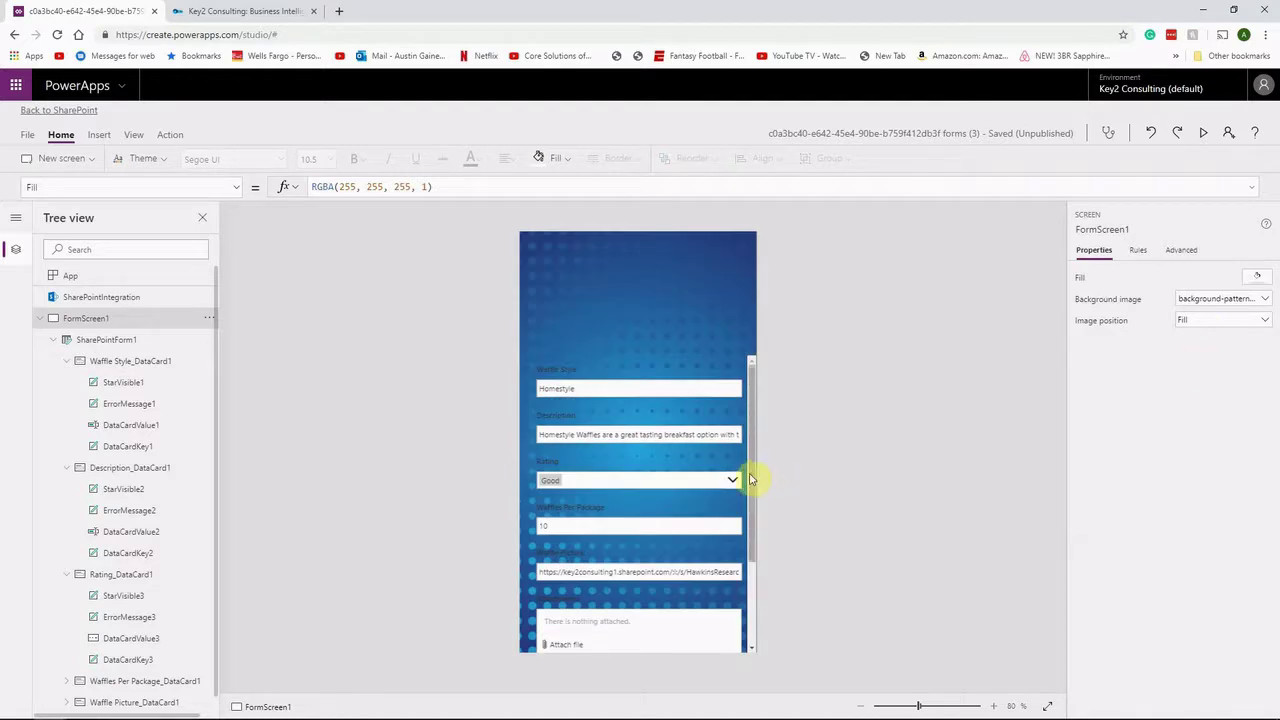
left_click_drag(757, 477, 774, 451)
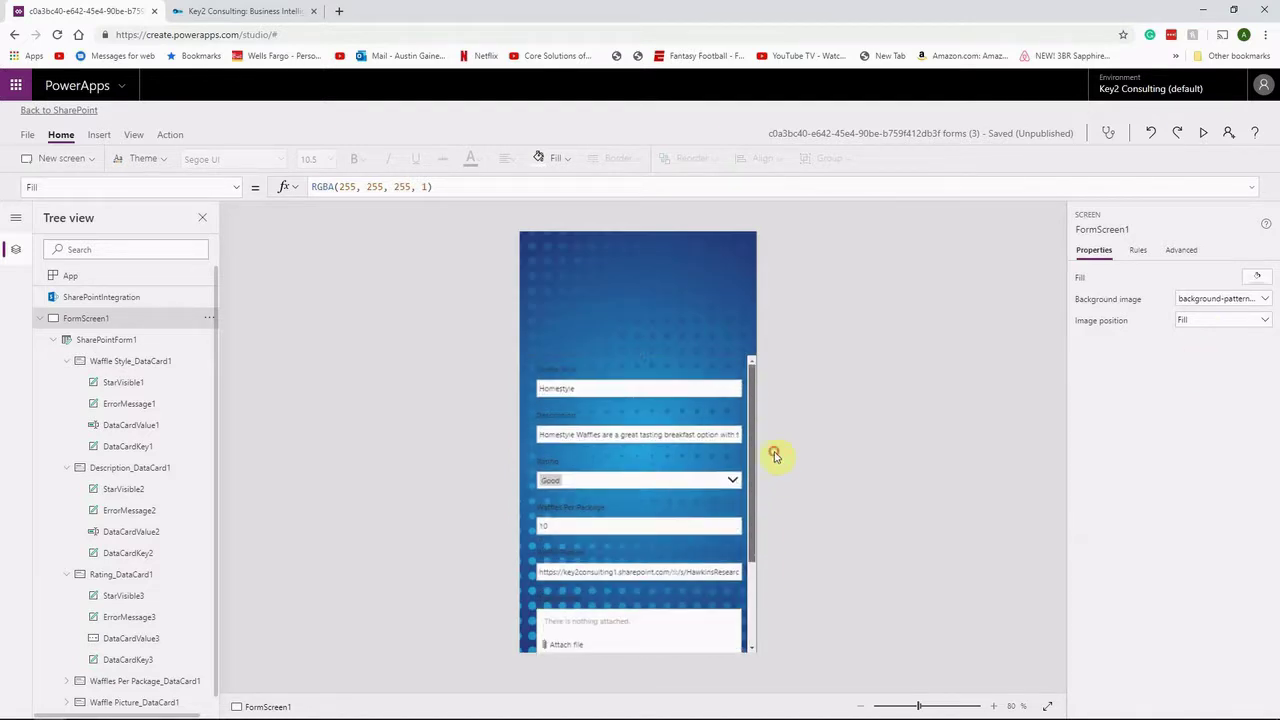
left_click(754, 430)
left_click(638, 274)
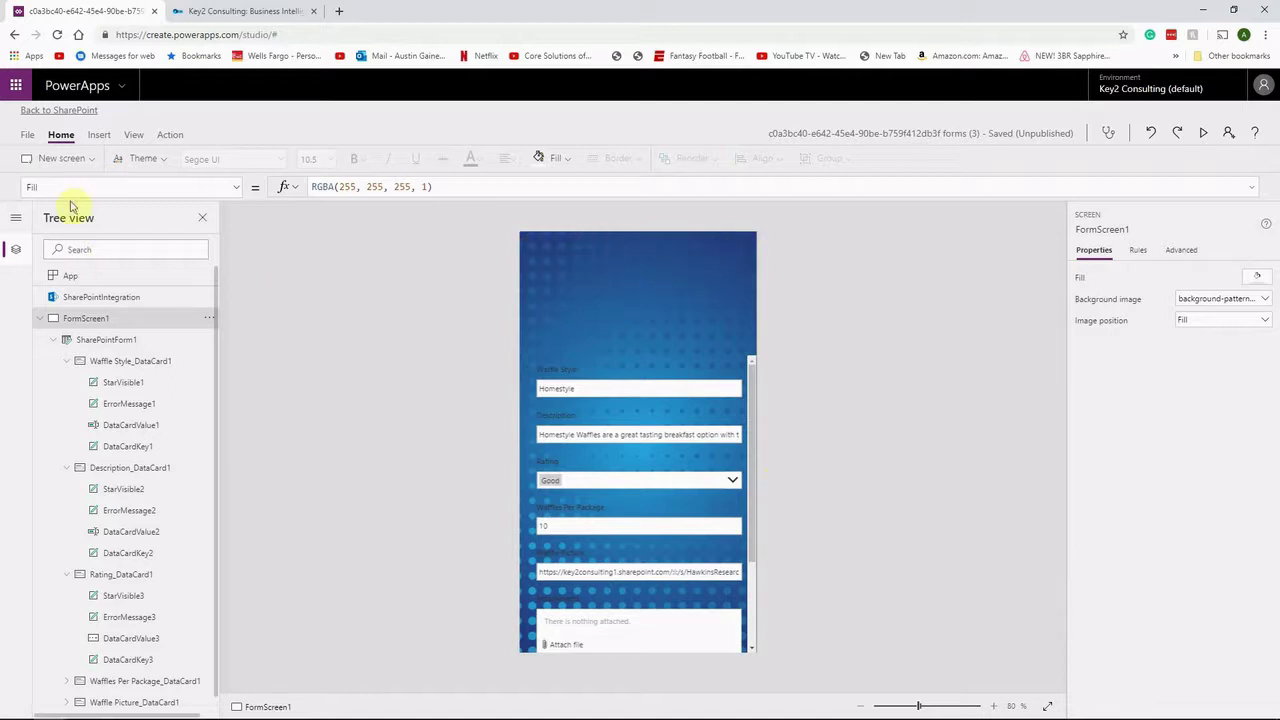
Insert a rectangle shape on FormScreen1.
left_click(100, 136)
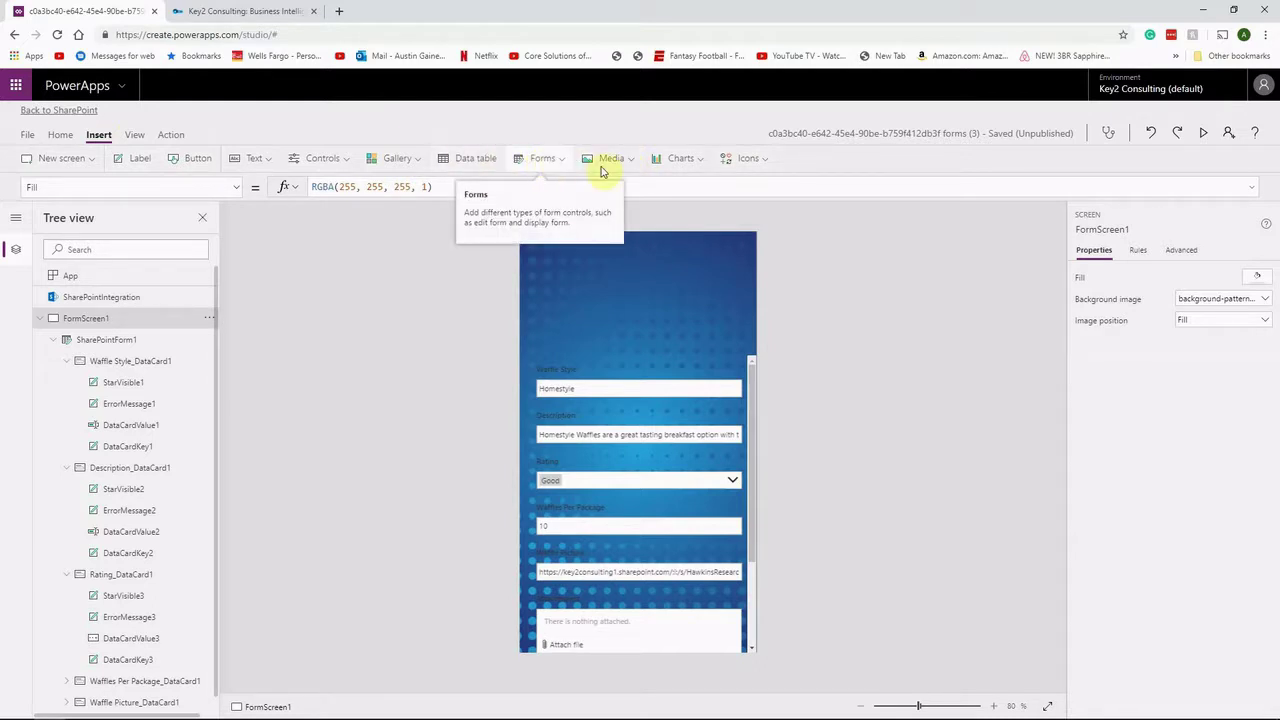
left_click(758, 166)
left_click_drag(877, 197, 866, 388)
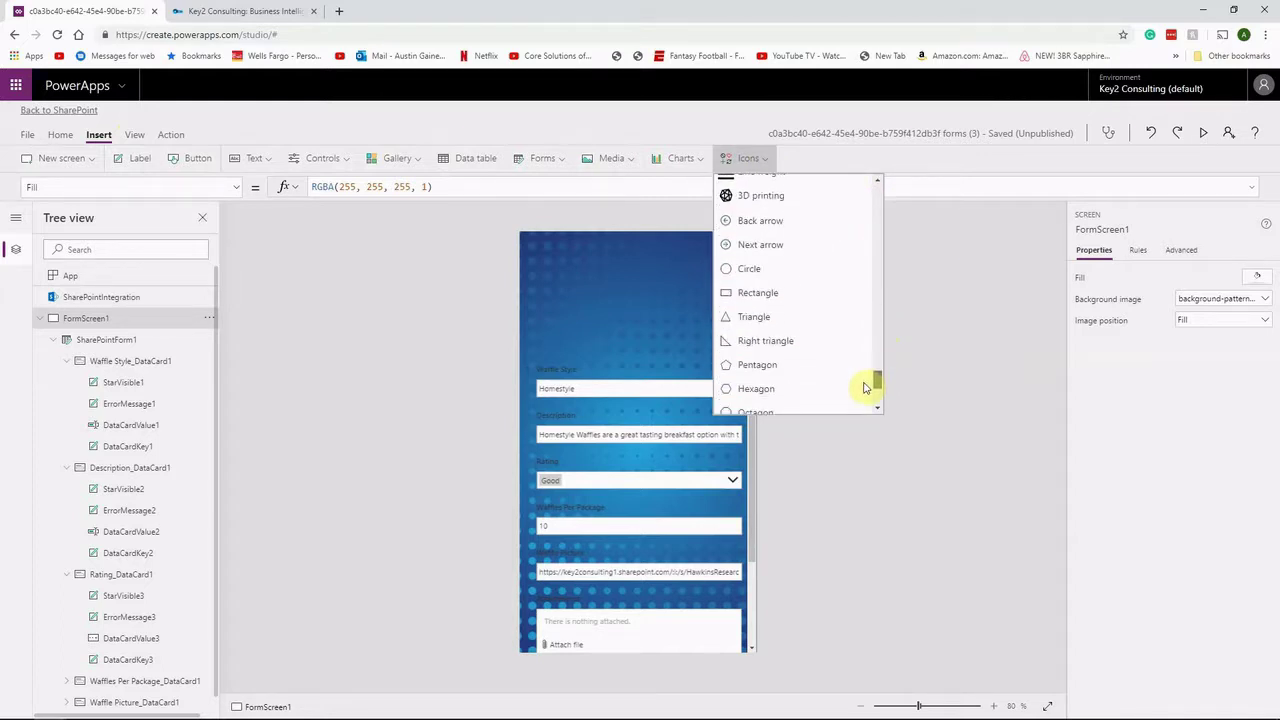
left_click(752, 290)
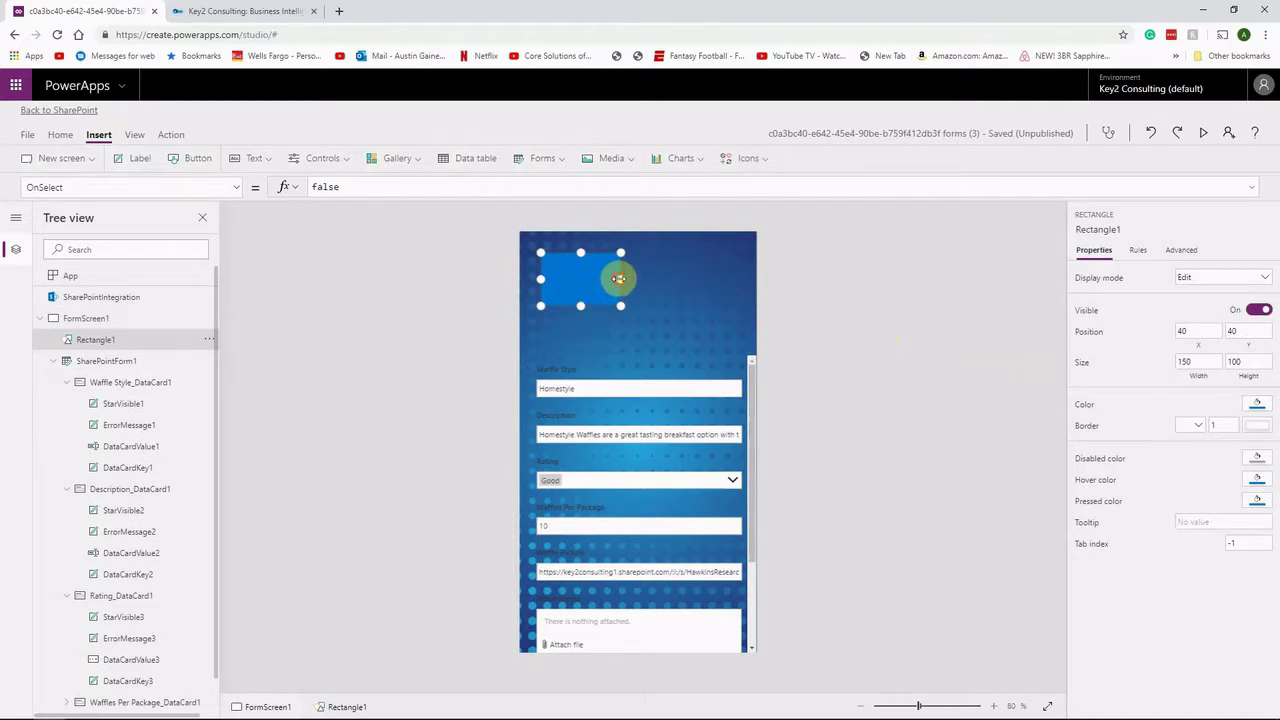
Resize the rectangle into a full-width header band at position 0, 0, about 444 wide and 71 high.
left_click_drag(618, 279, 749, 289)
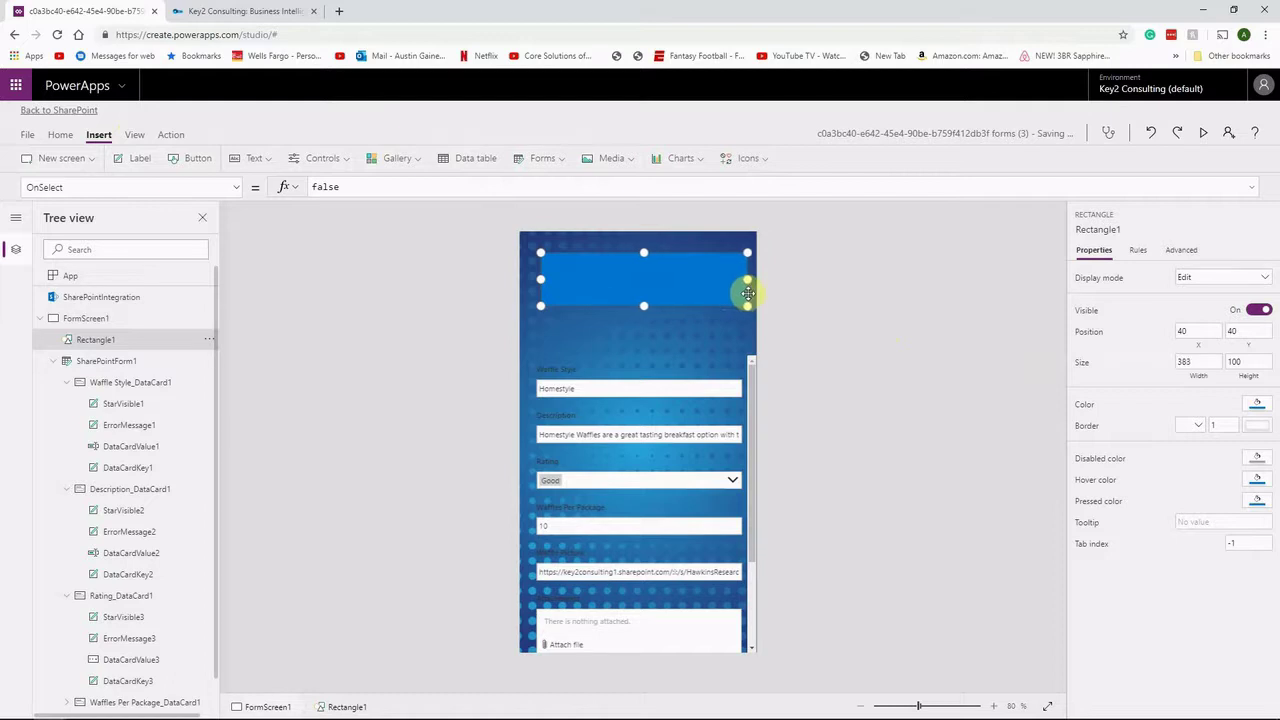
left_click_drag(538, 279, 519, 279)
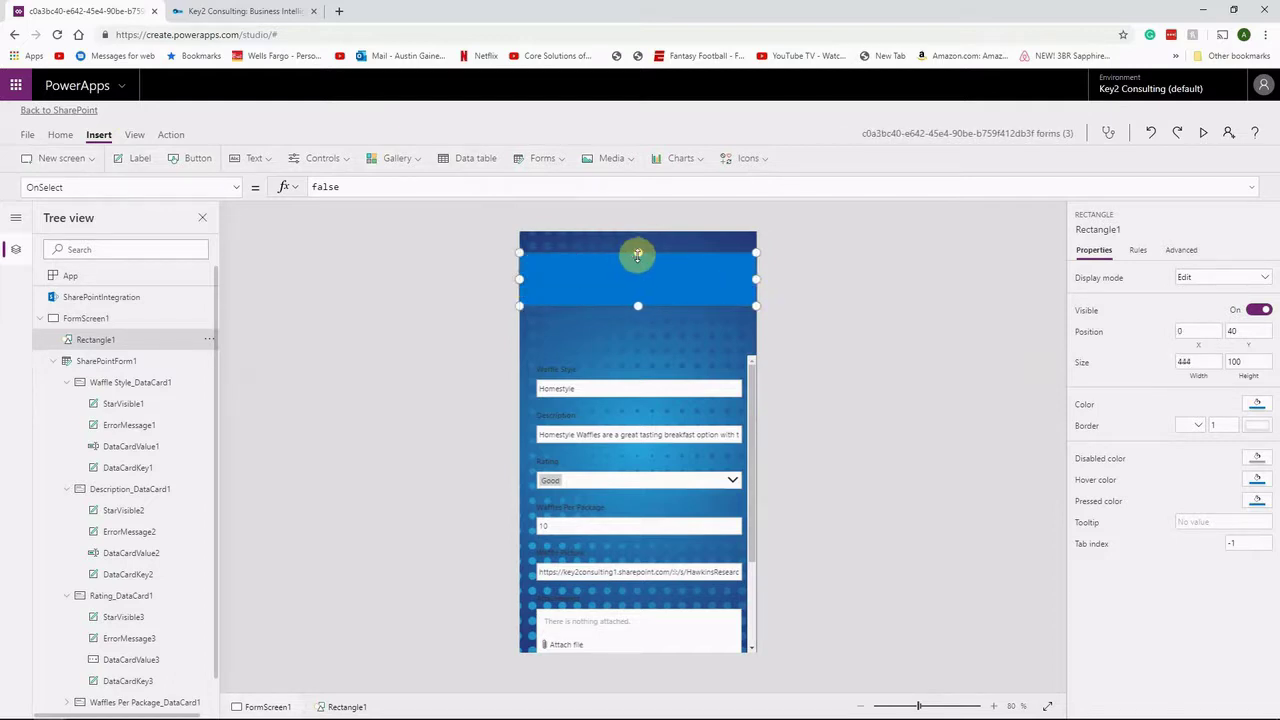
mouse_move(630, 268)
left_mouse_down()
mouse_move(631, 247)
mouse_move(638, 268)
left_mouse_up()
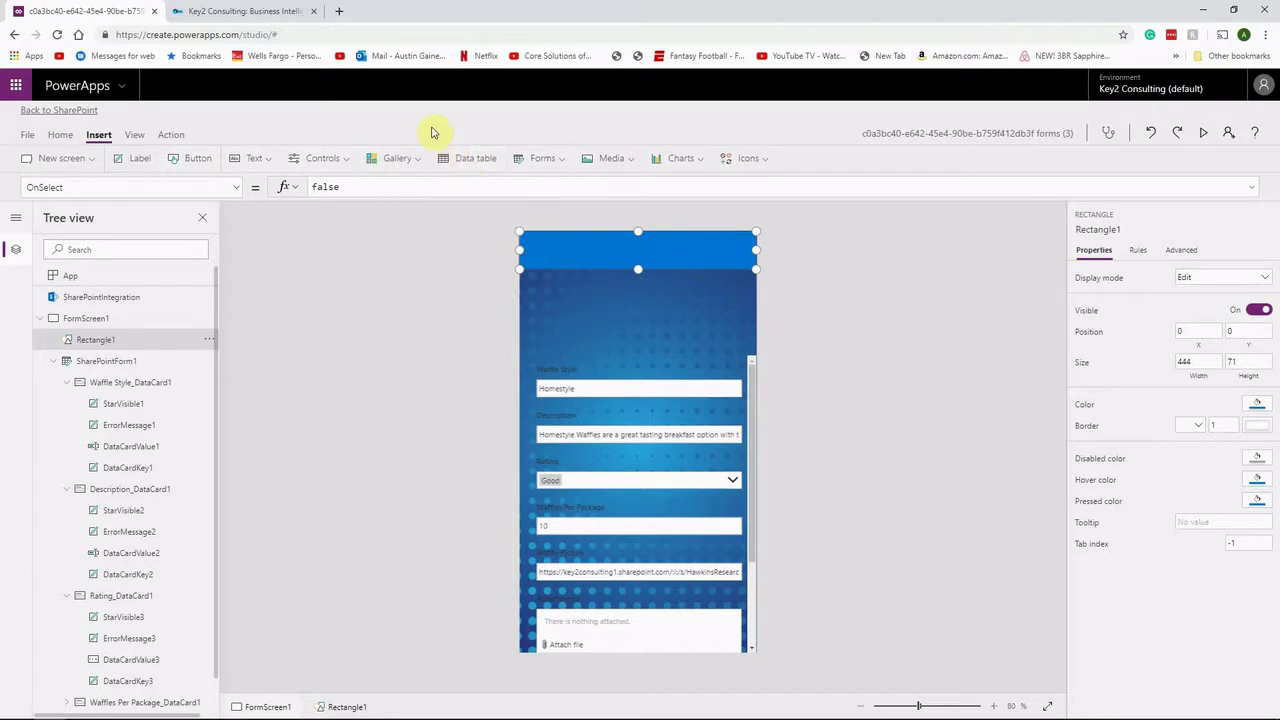
Fill the header rectangle with the gray theme color RGBA(153, 153, 153, 1).
left_click(60, 137)
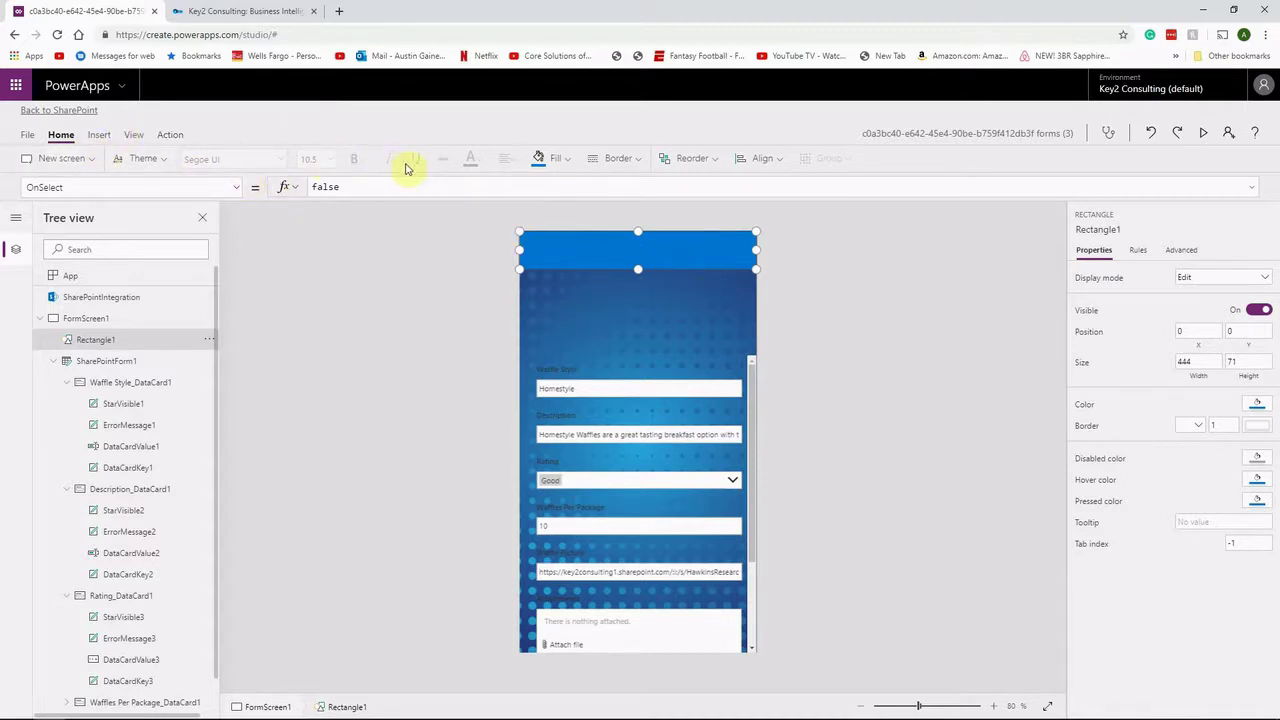
left_click(553, 161)
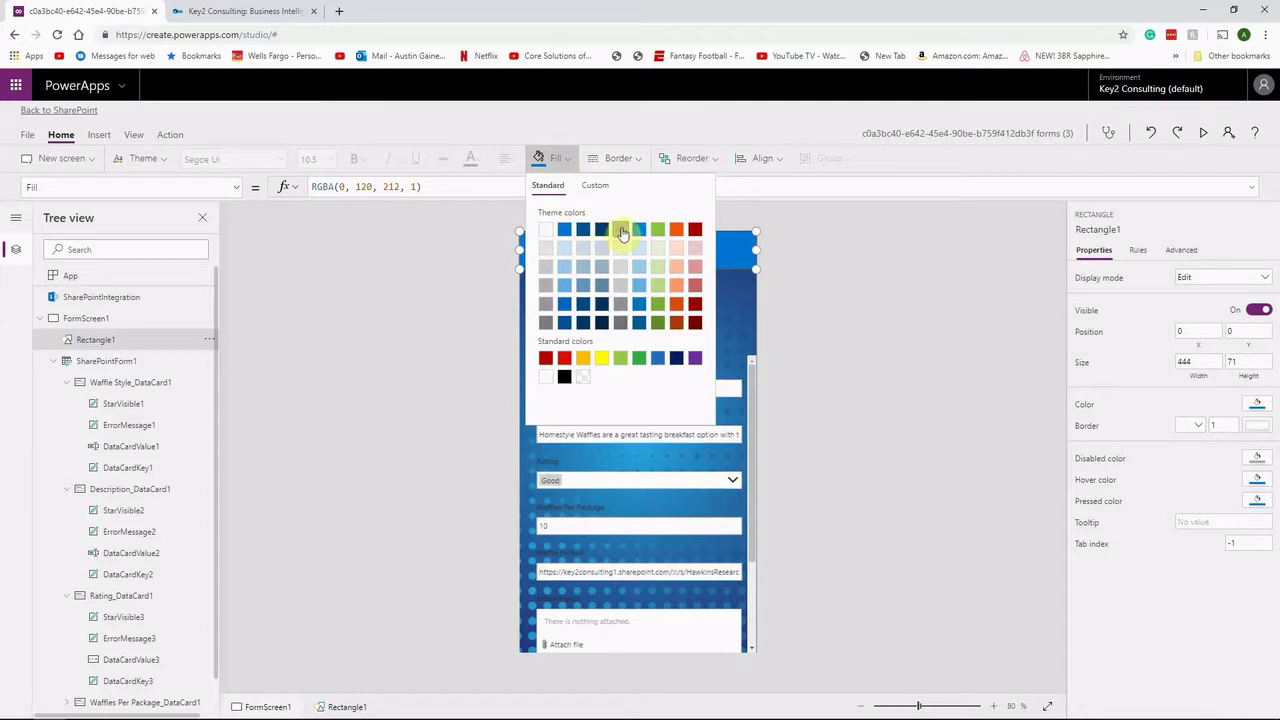
left_click(545, 322)
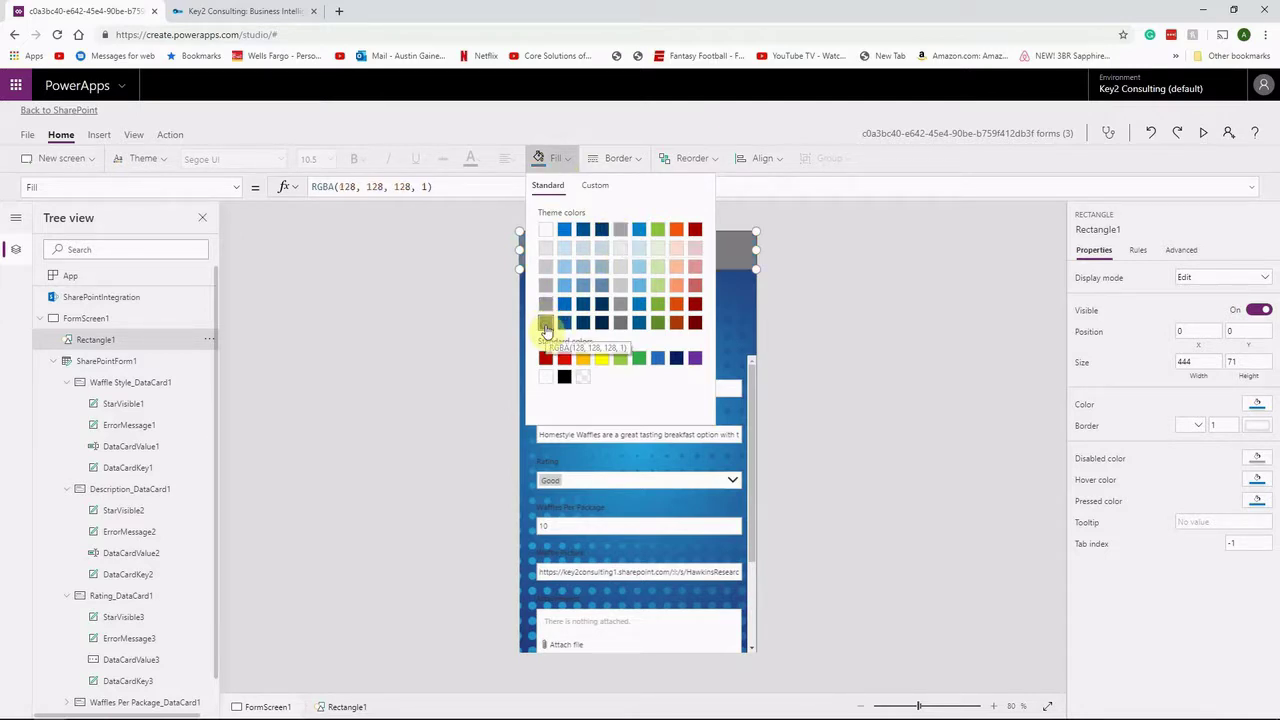
left_click(545, 304)
left_click(723, 250)
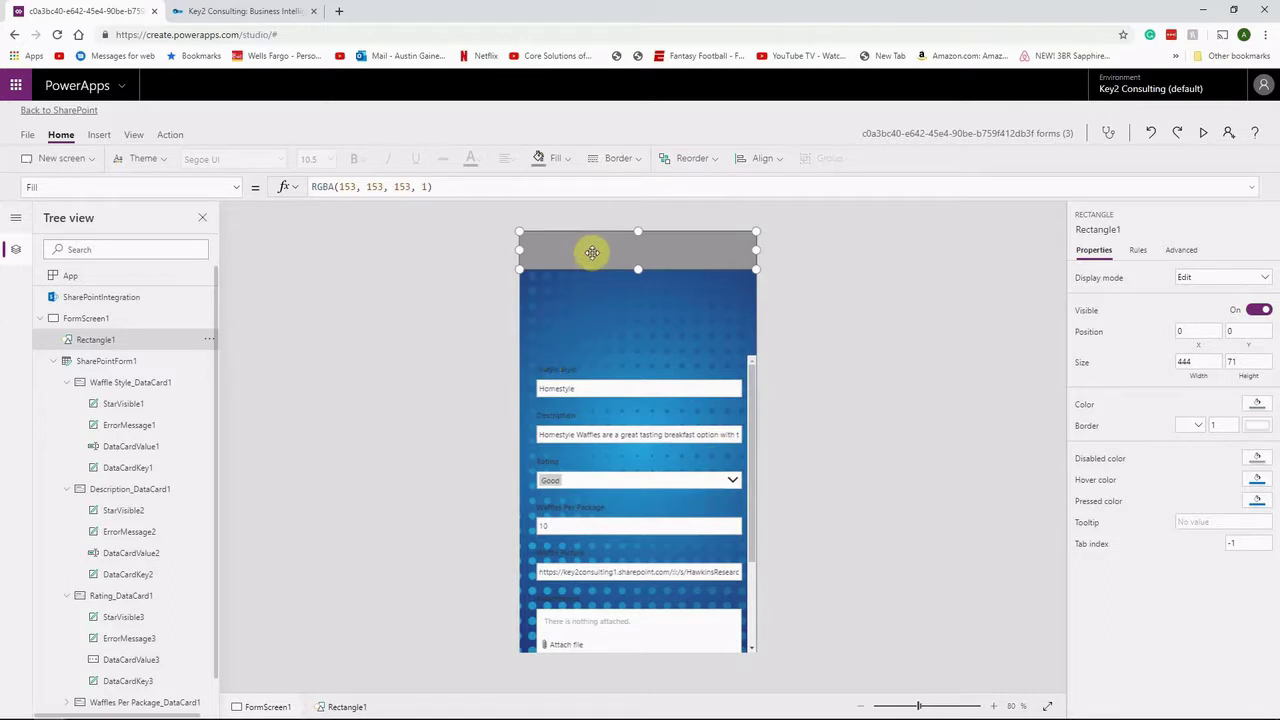
Add a label centered on the gray header at about 92, 15 with the text "Waffle Details".
left_click(98, 134)
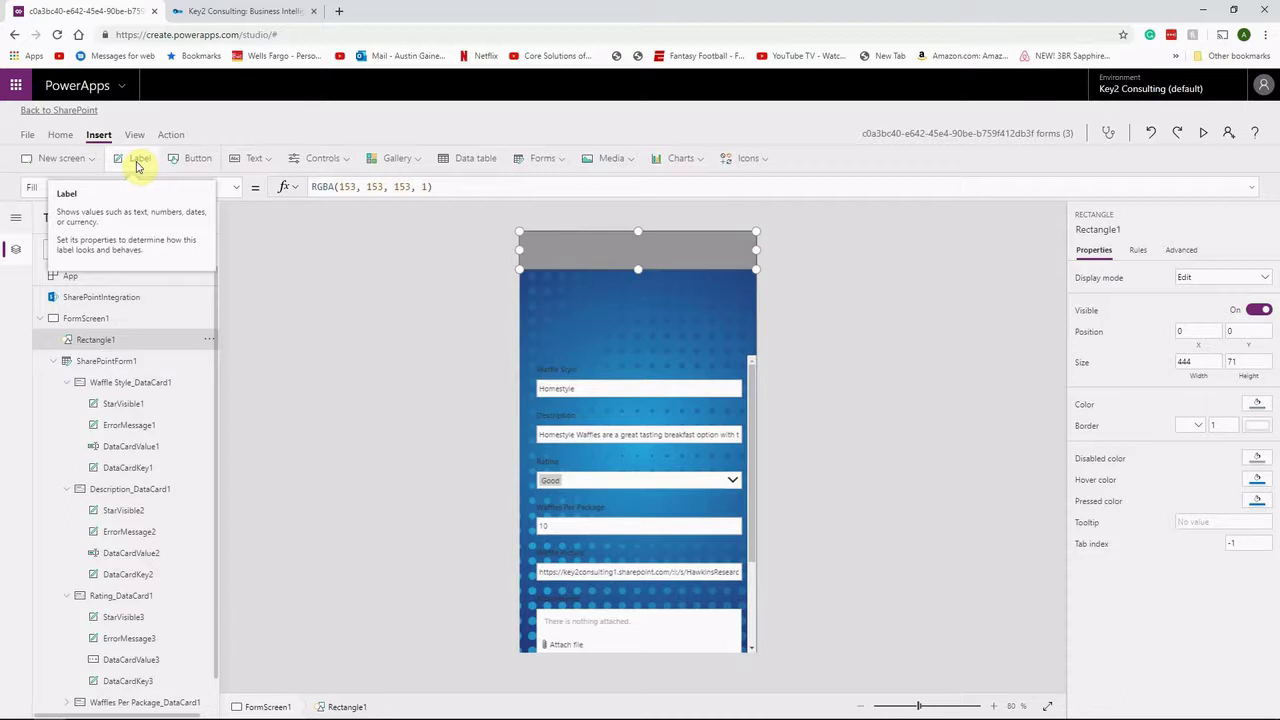
left_click(137, 162)
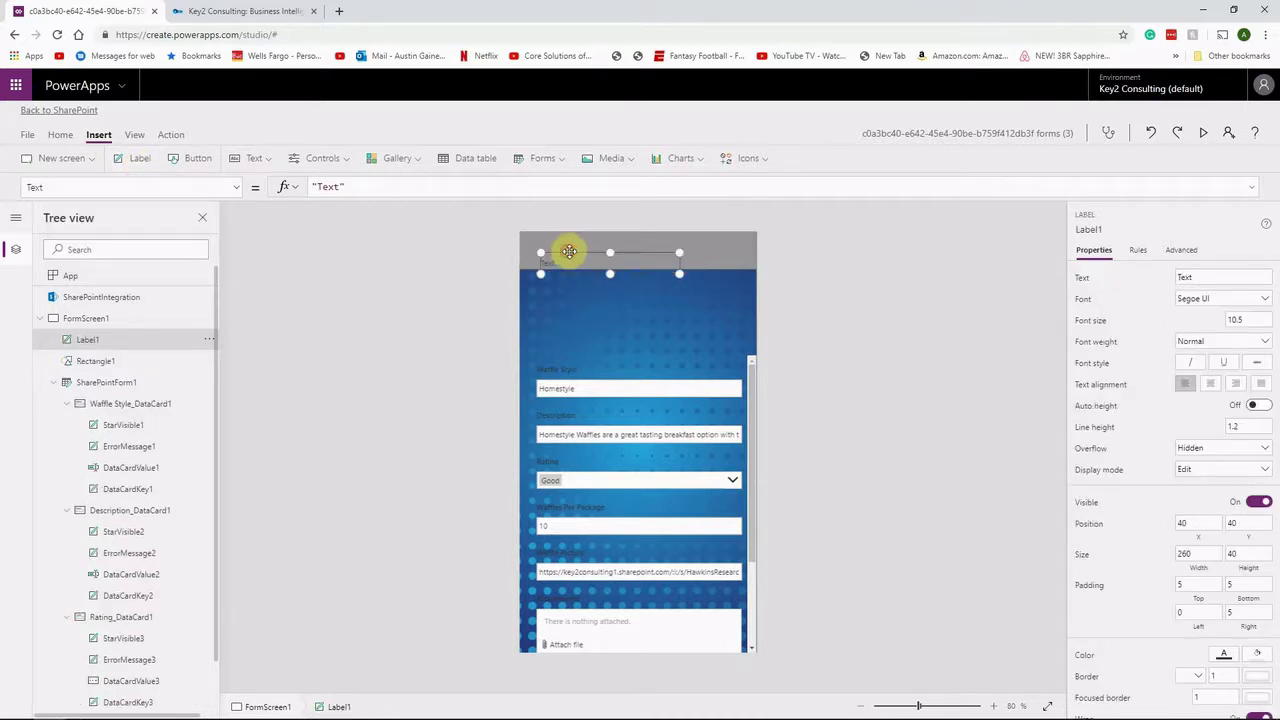
left_click_drag(568, 251, 617, 247)
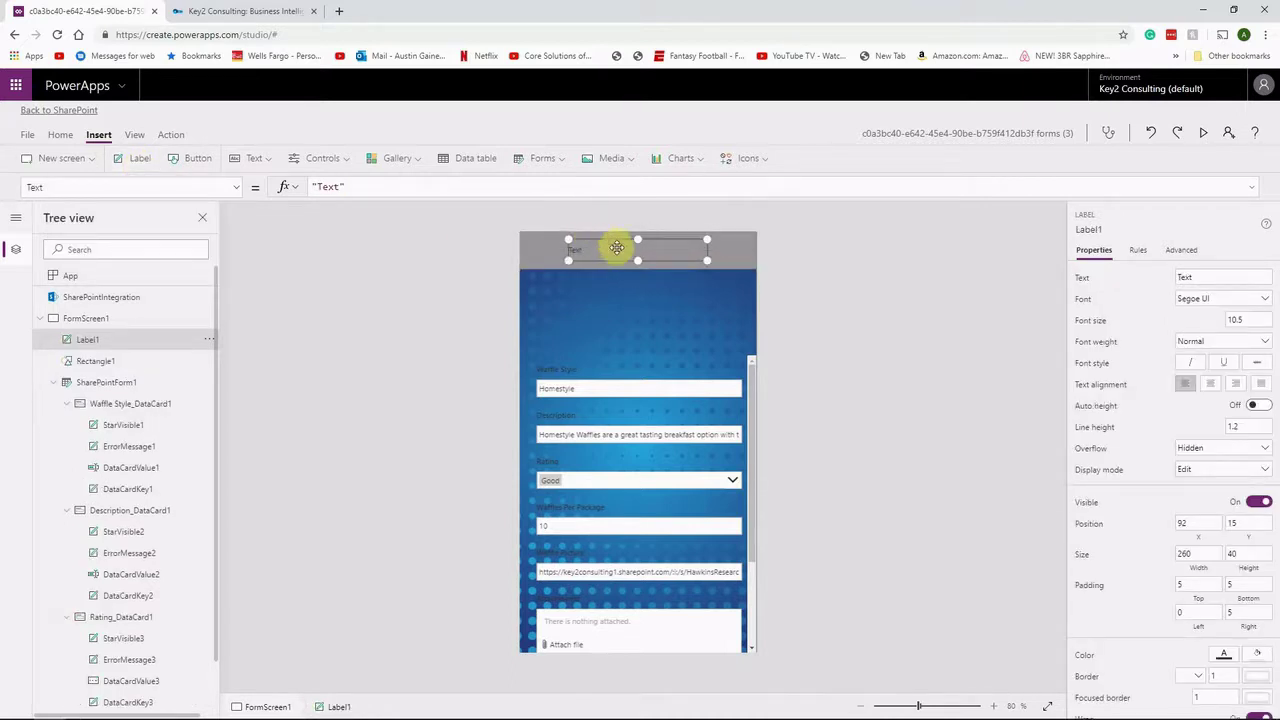
double_click(617, 247)
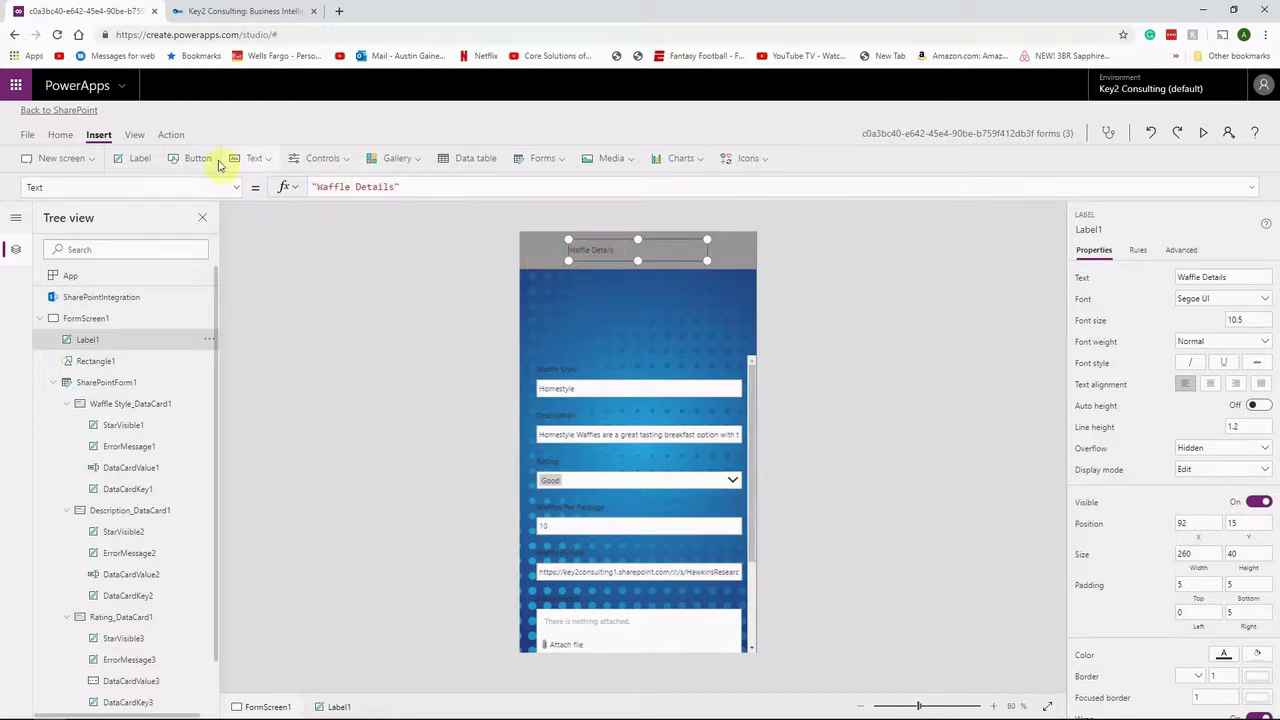
Set the font size of the "Waffle Details" label to 24.
left_click(62, 137)
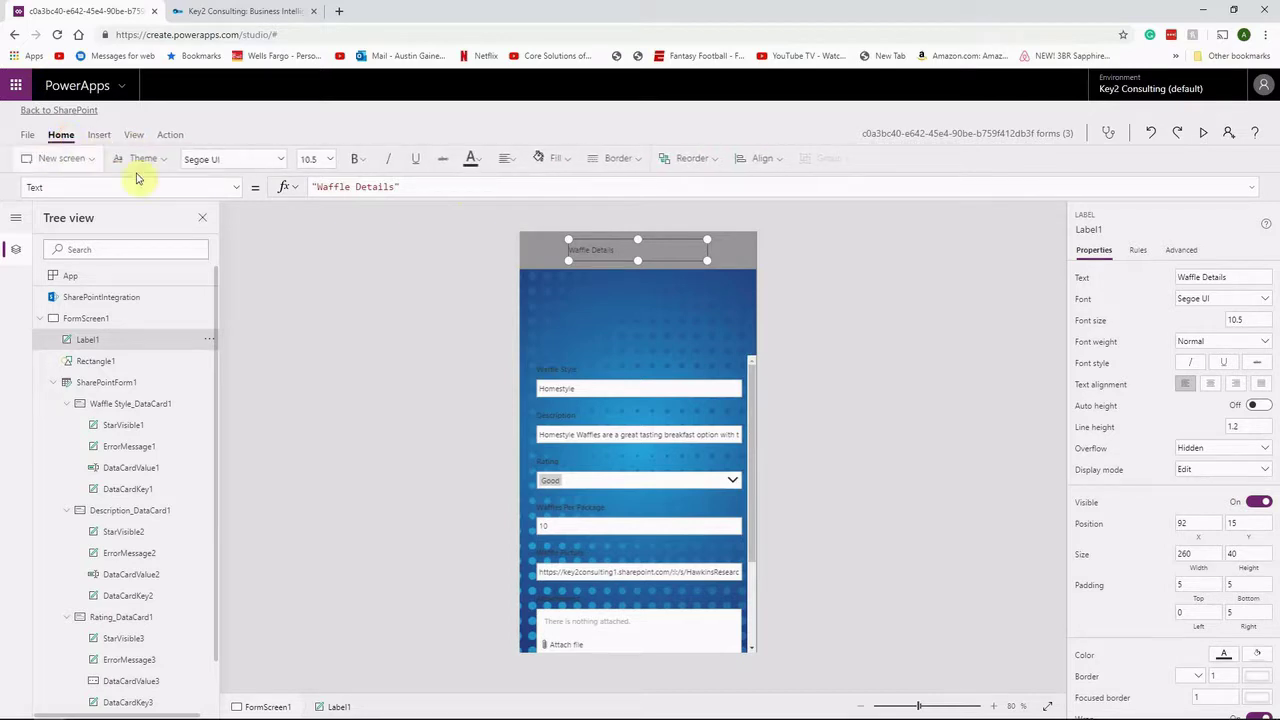
left_click(328, 159)
left_click(306, 327)
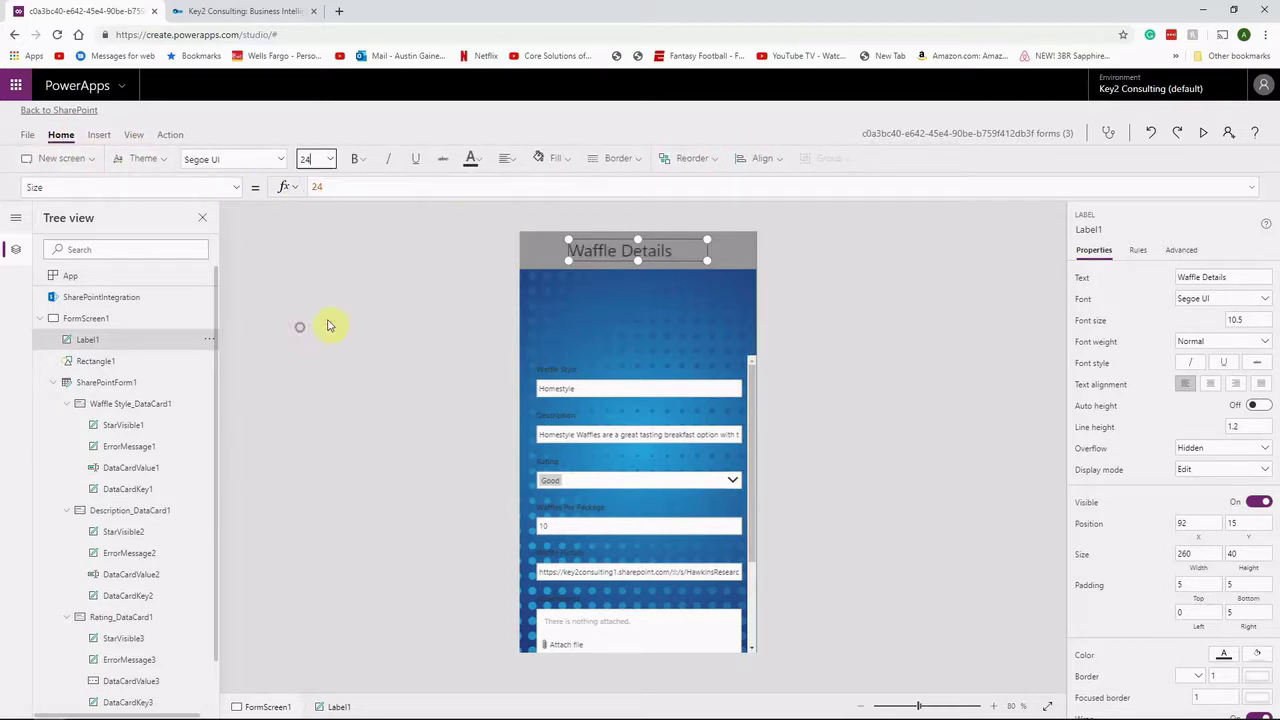
Check the "Waffle Details" label's placement in the header and align its text right.
left_click_drag(612, 252, 612, 252)
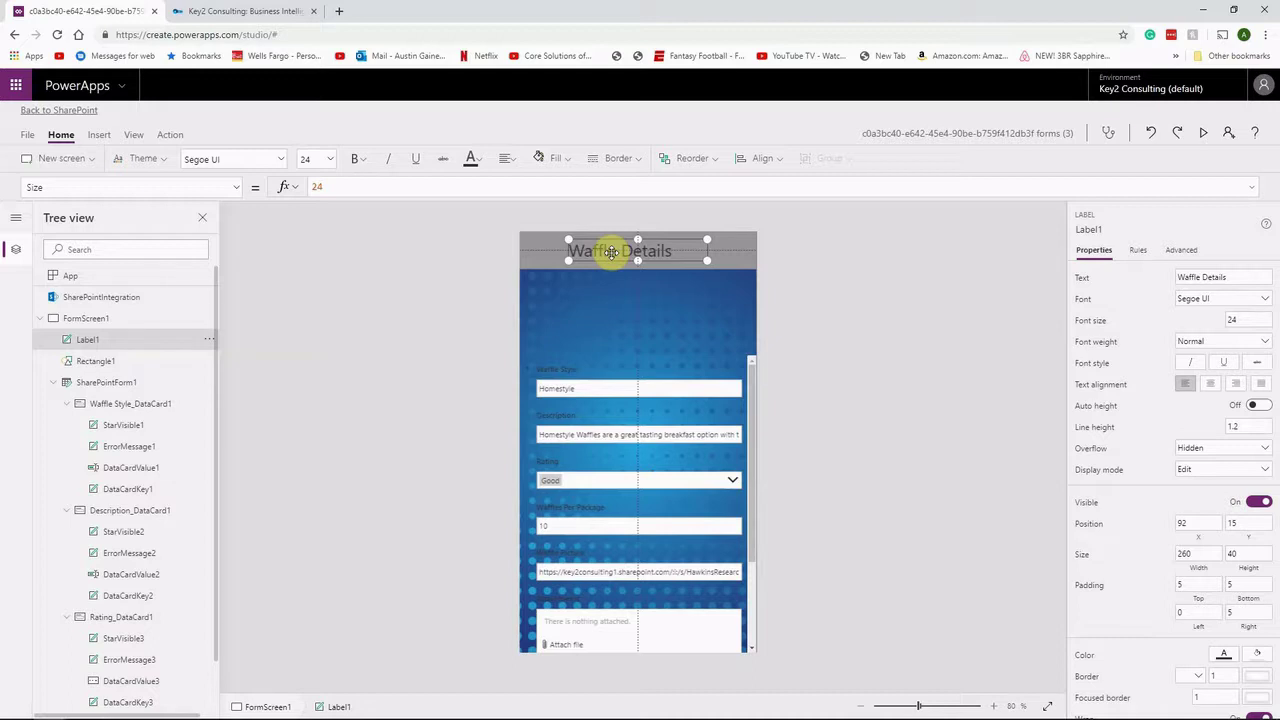
mouse_move(610, 252)
left_mouse_down()
mouse_move(650, 252)
mouse_move(617, 252)
left_mouse_up()
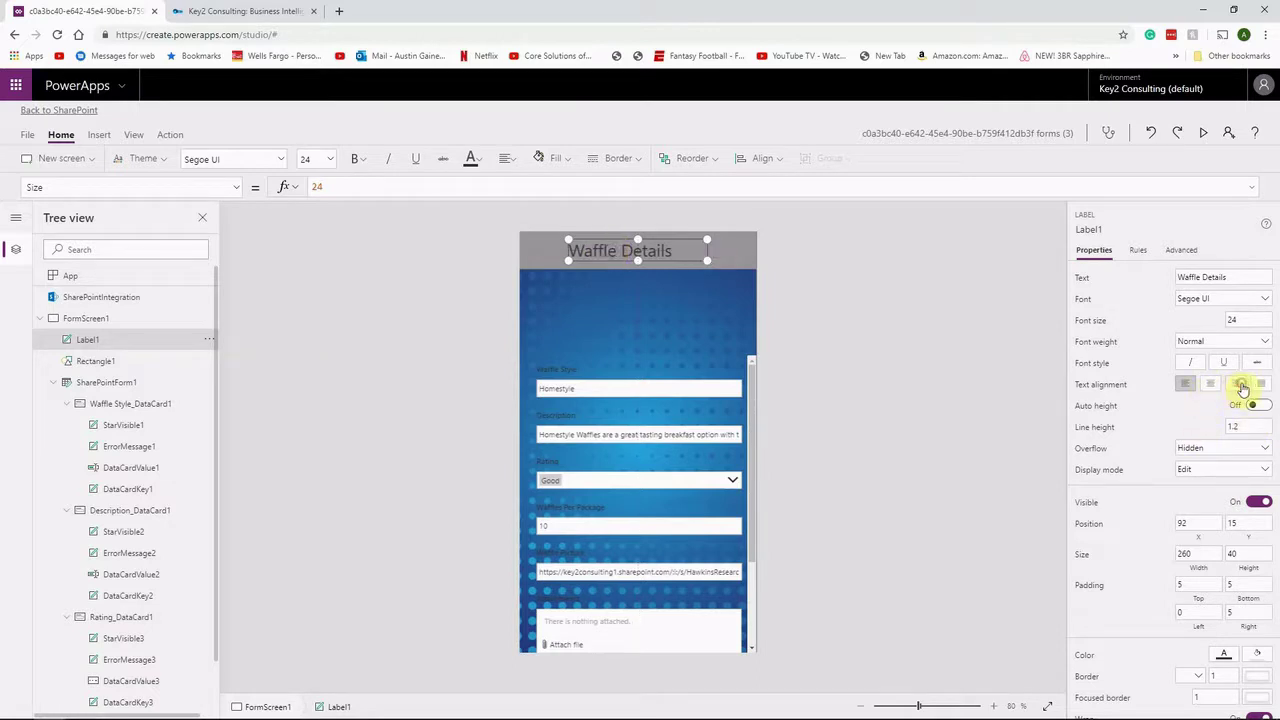
left_click(1236, 384)
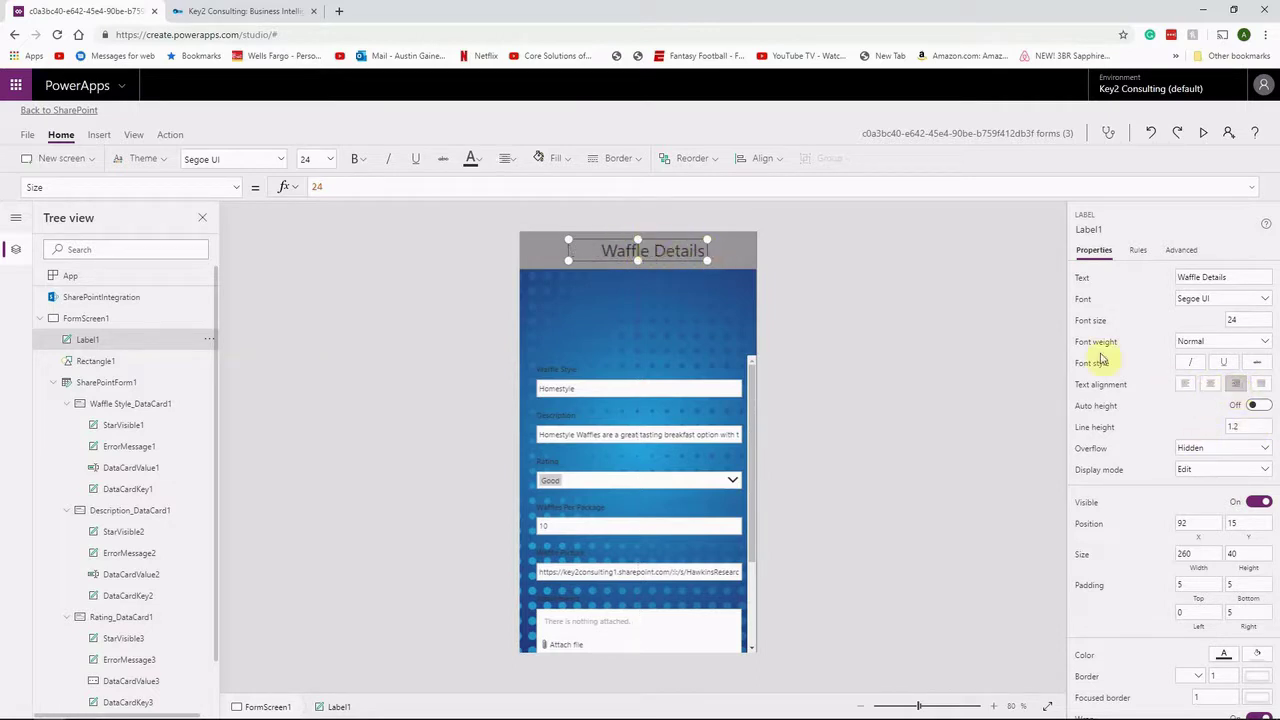
Center the text of the "Waffle Details" label and style it semibold and italic.
left_click(1186, 385)
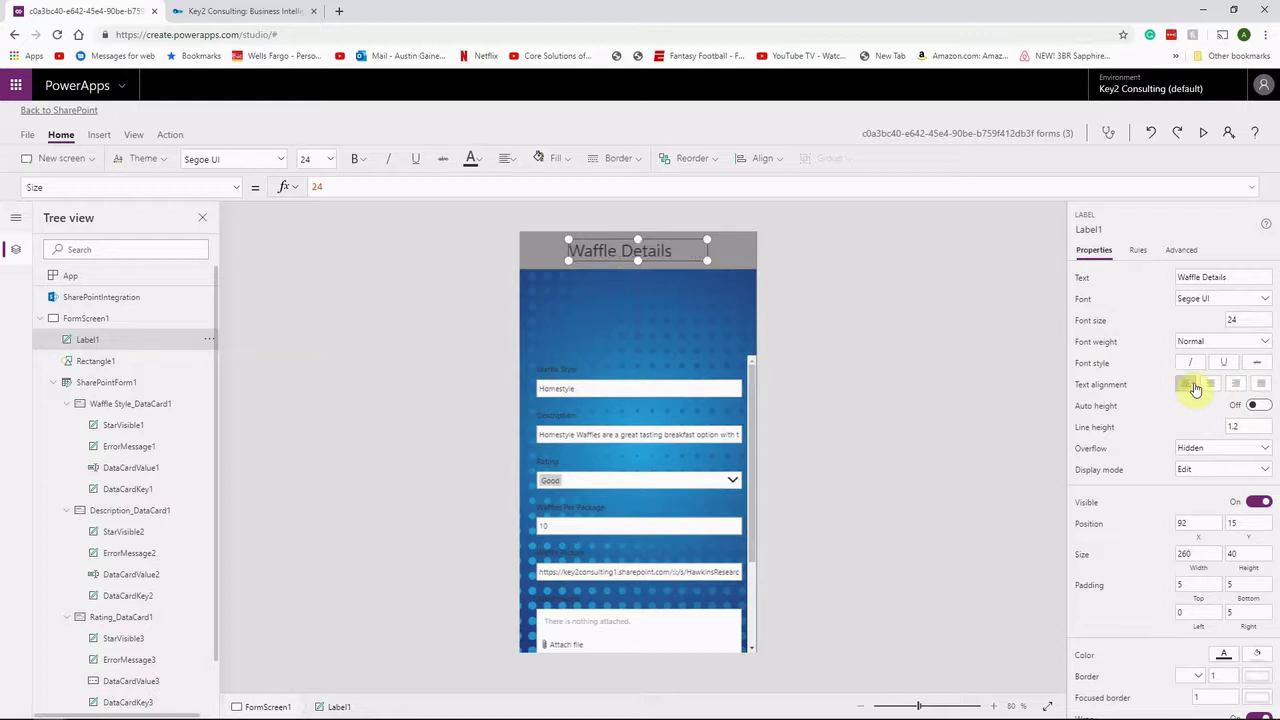
left_click(1209, 385)
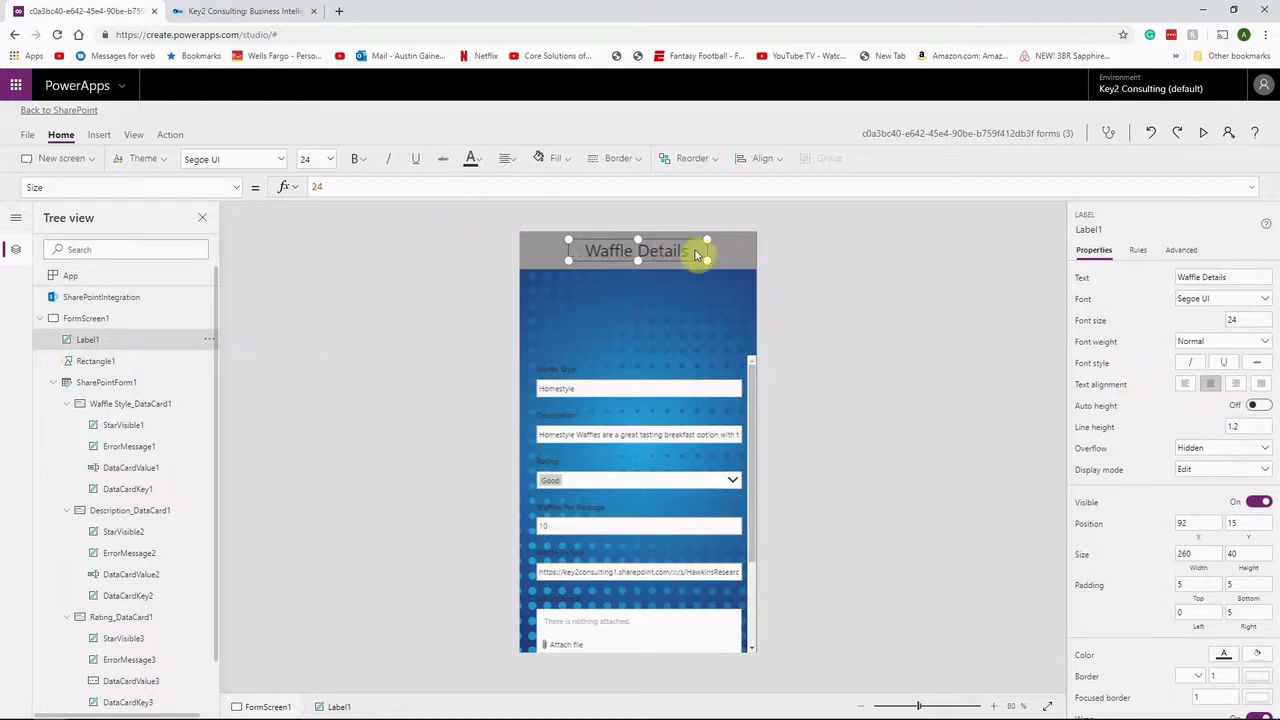
left_click(358, 158)
left_click(367, 211)
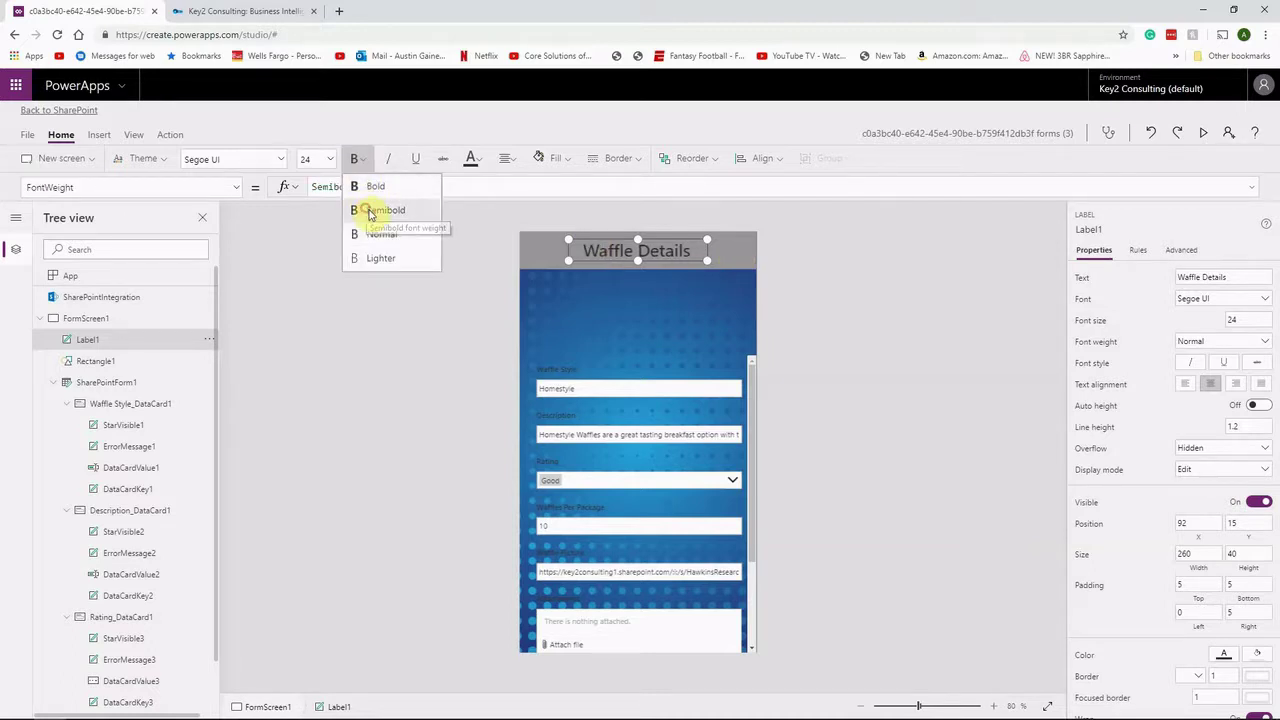
left_click(390, 159)
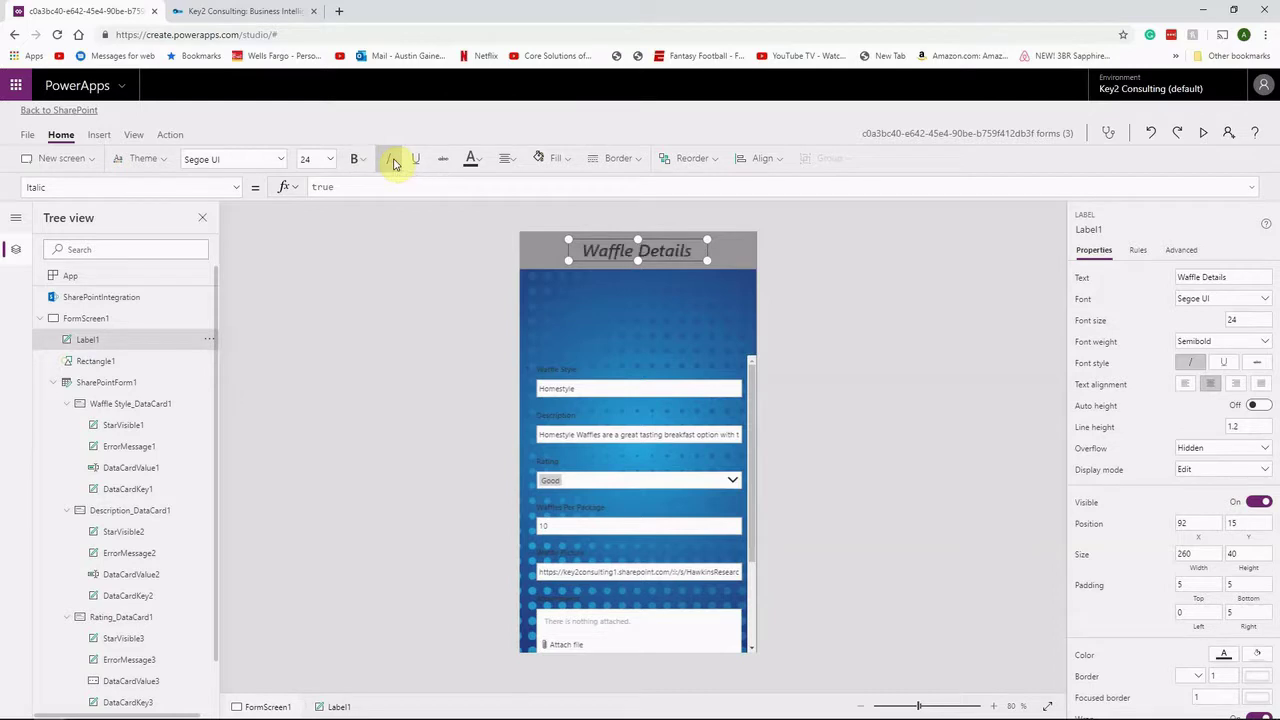
left_click(550, 250)
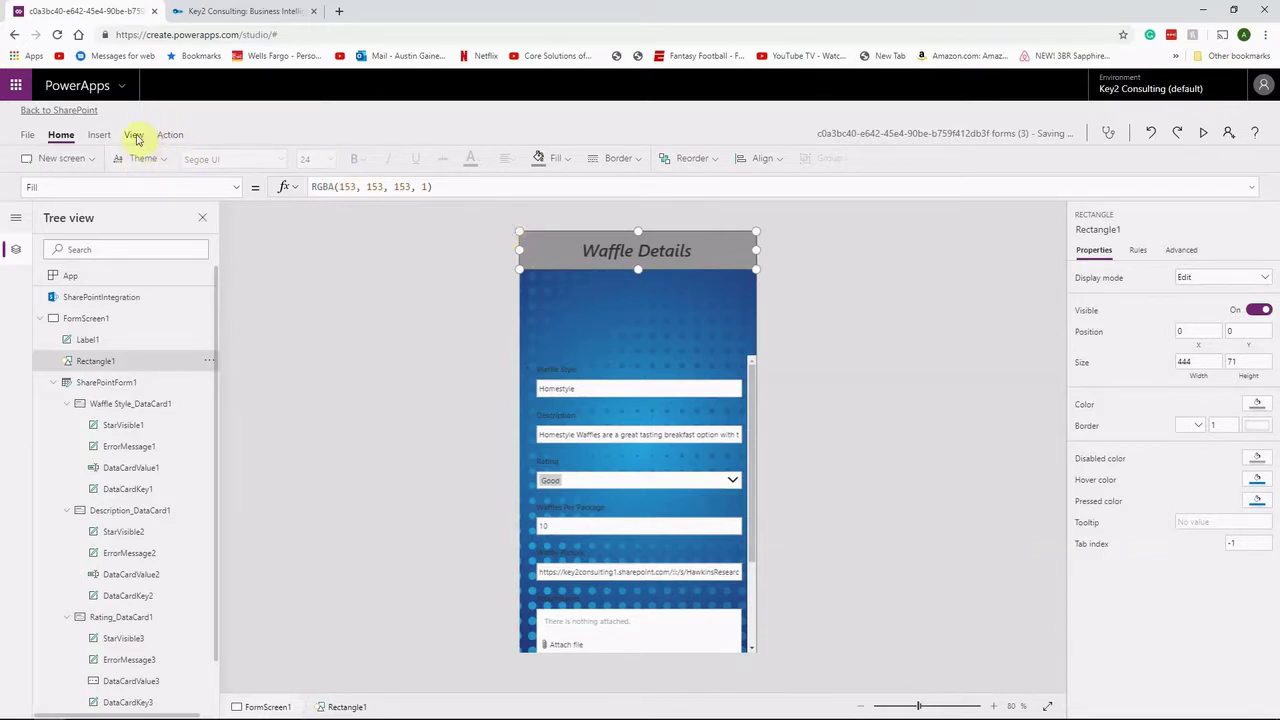
Add a "Camera aperture focus" icon to the gray header beside the title, placed at about 0, 3.
left_click(99, 134)
left_click(745, 160)
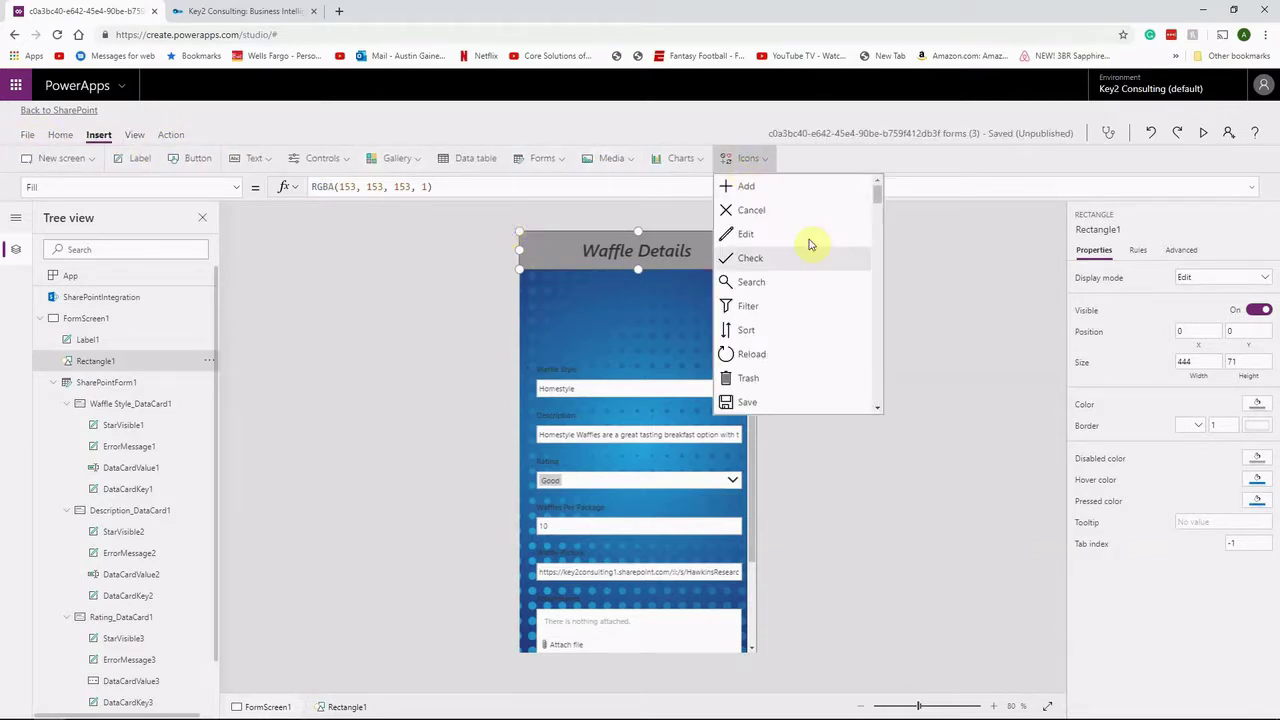
scroll(810, 250, "down", 15)
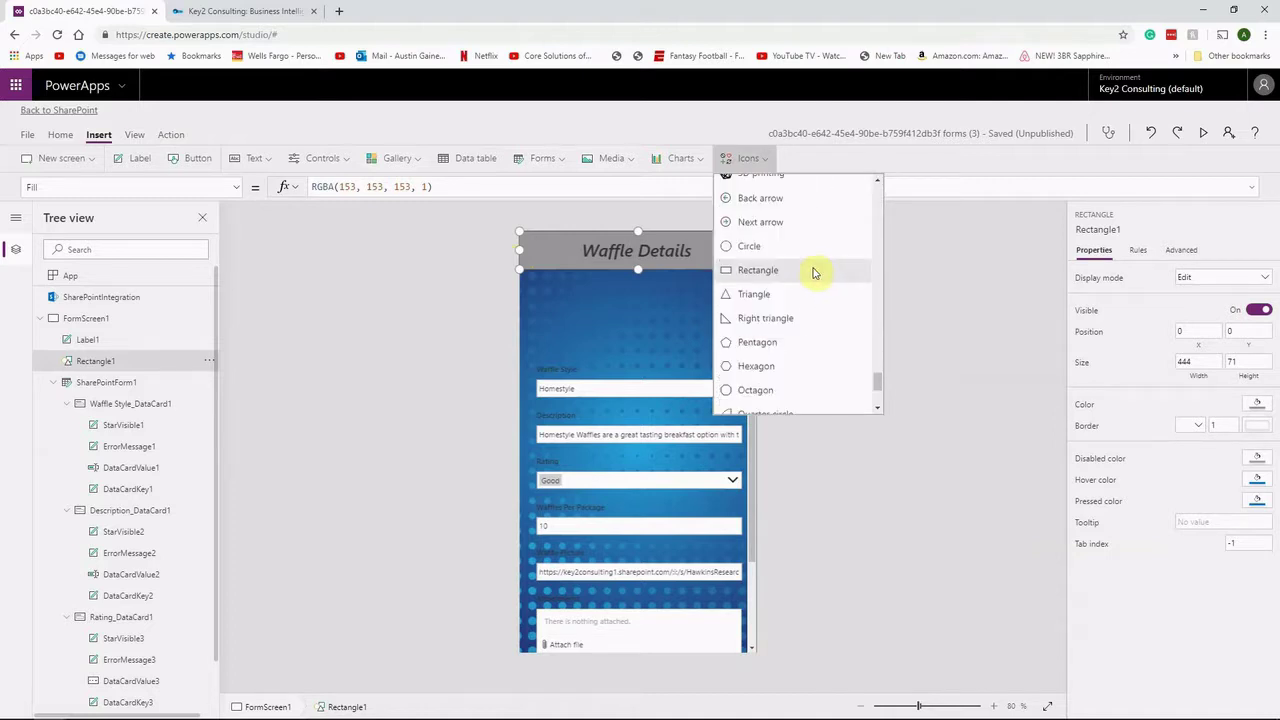
scroll(813, 275, "down", 2)
scroll(810, 277, "up", 5)
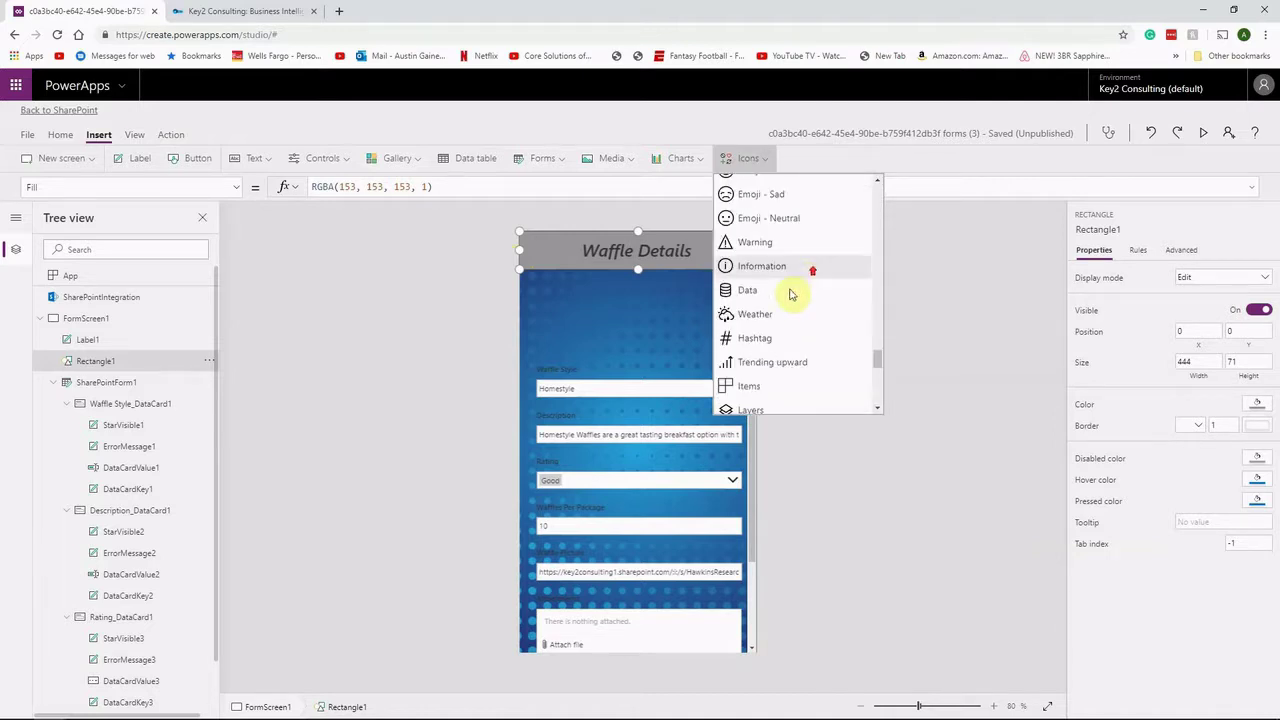
scroll(775, 320, "down", 2)
scroll(760, 318, "up", 2)
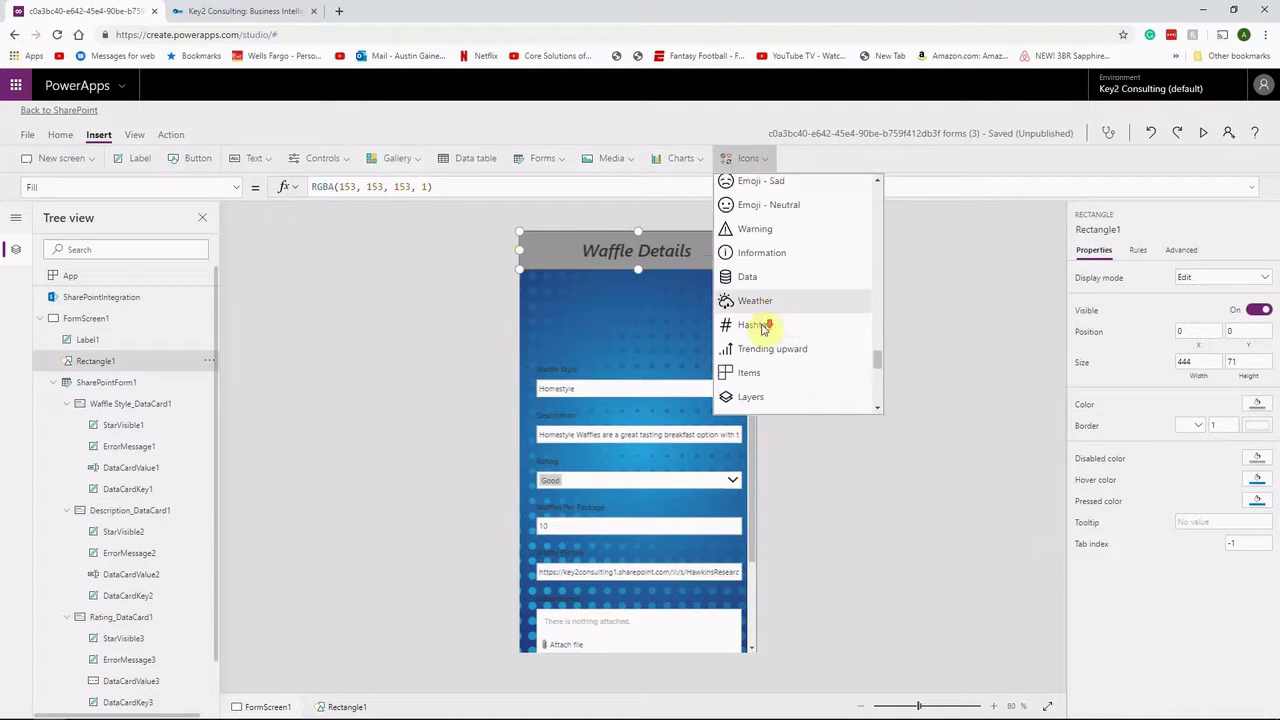
scroll(762, 330, "down", 2)
scroll(762, 347, "up", 4)
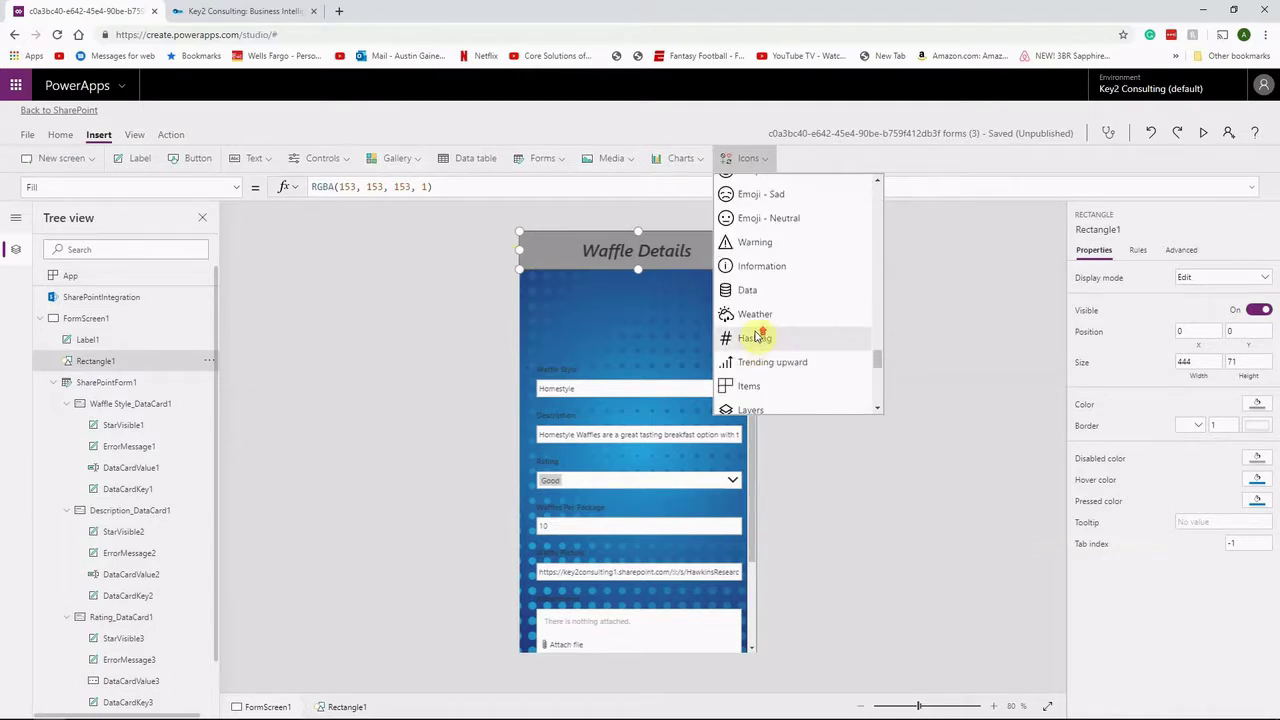
scroll(755, 336, "up", 5)
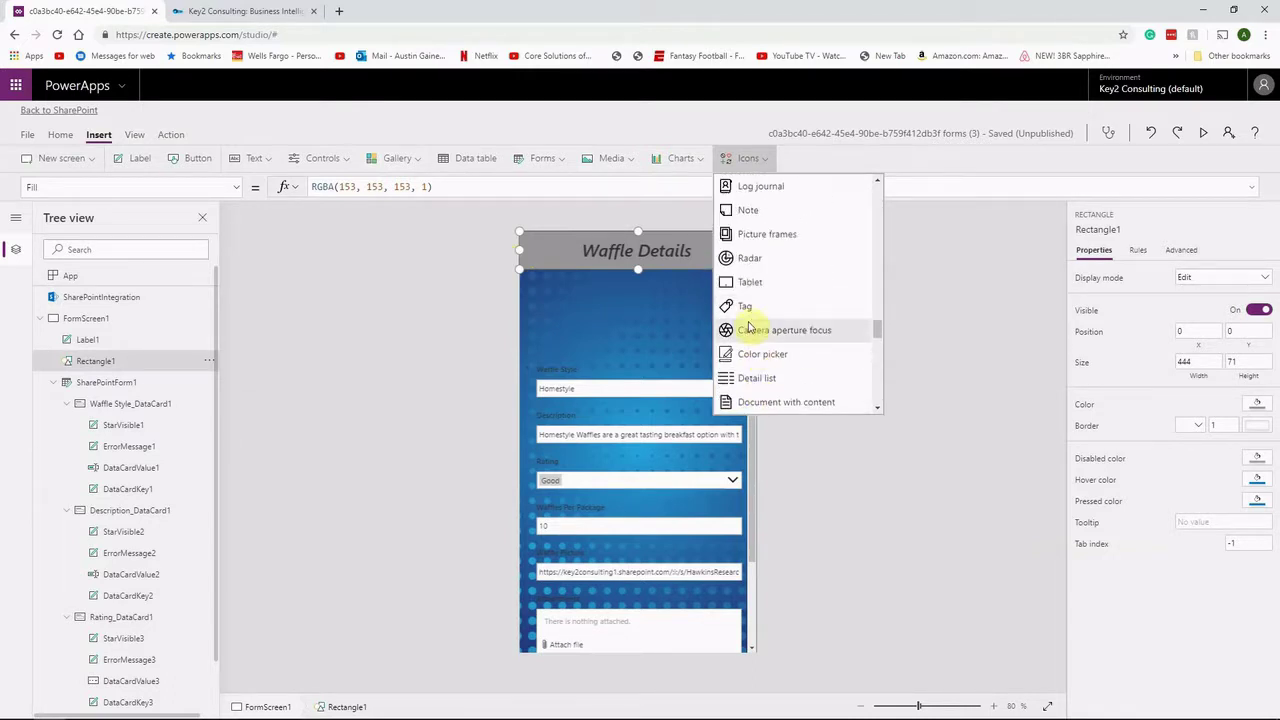
left_click(749, 329)
left_click_drag(544, 259, 537, 250)
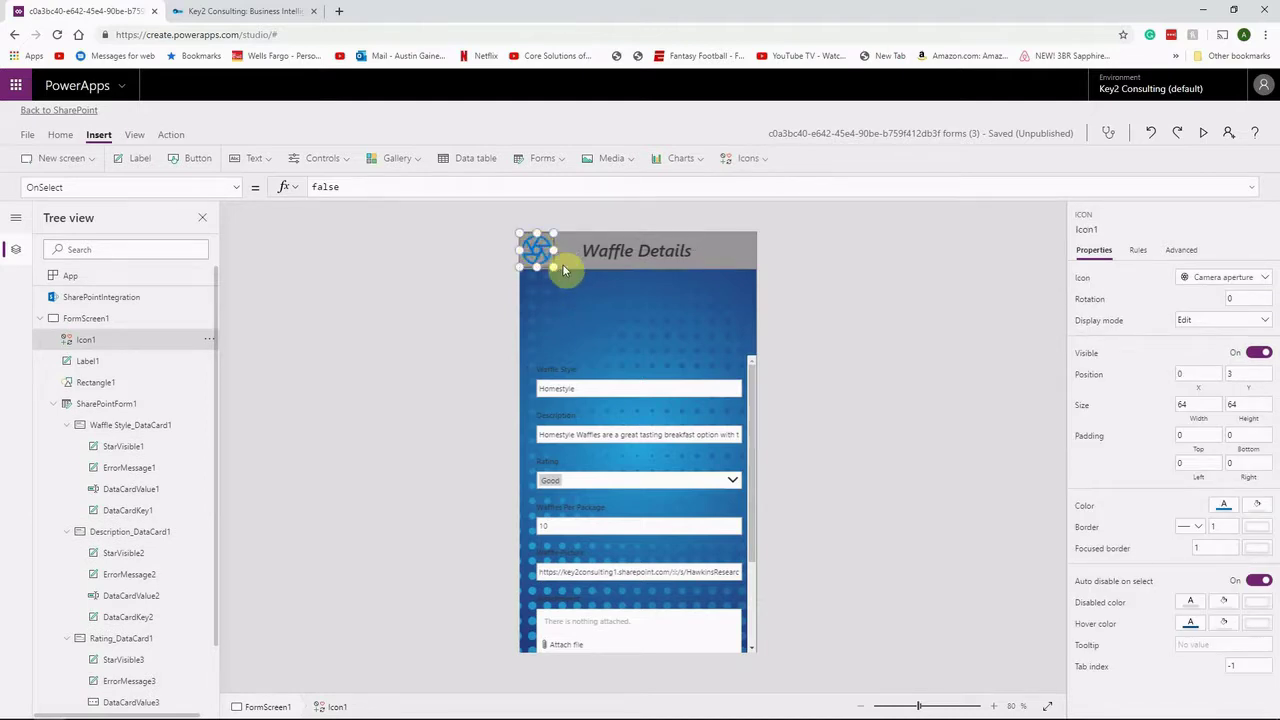
Check the header's icon and title placement and resize the "Waffle Details" label to a height of about 41.
left_click(562, 254)
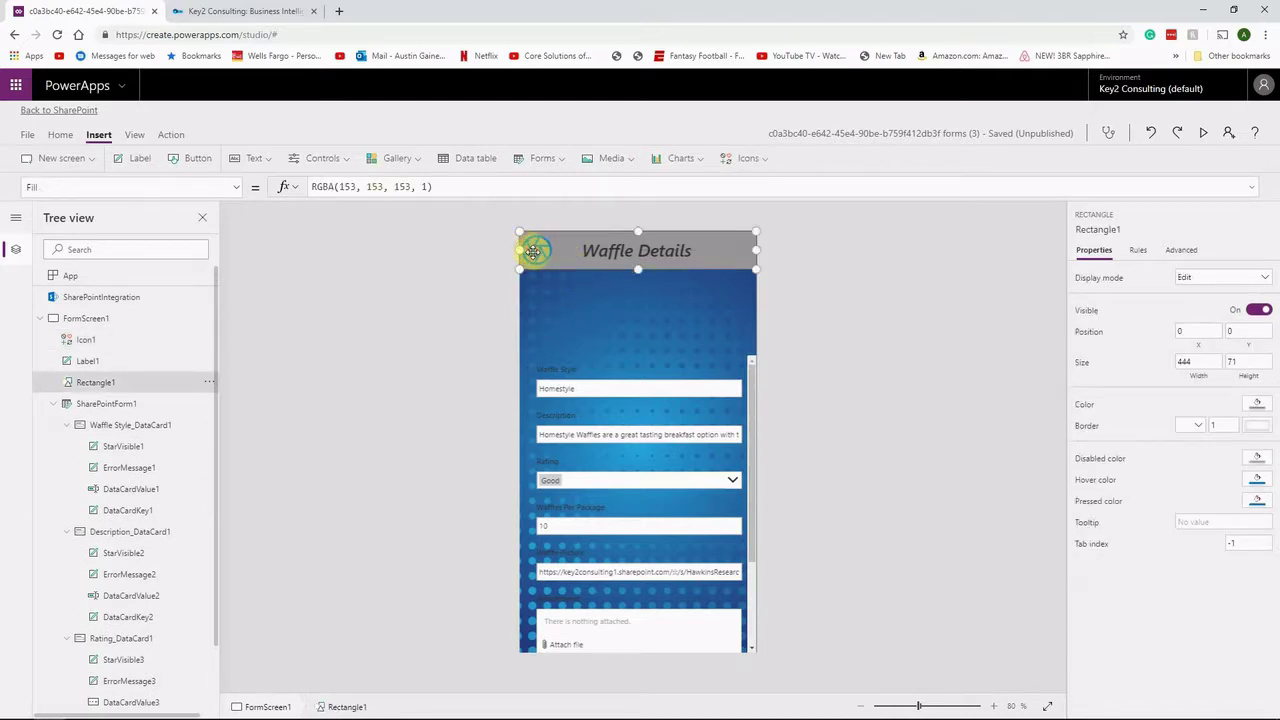
left_click(566, 312)
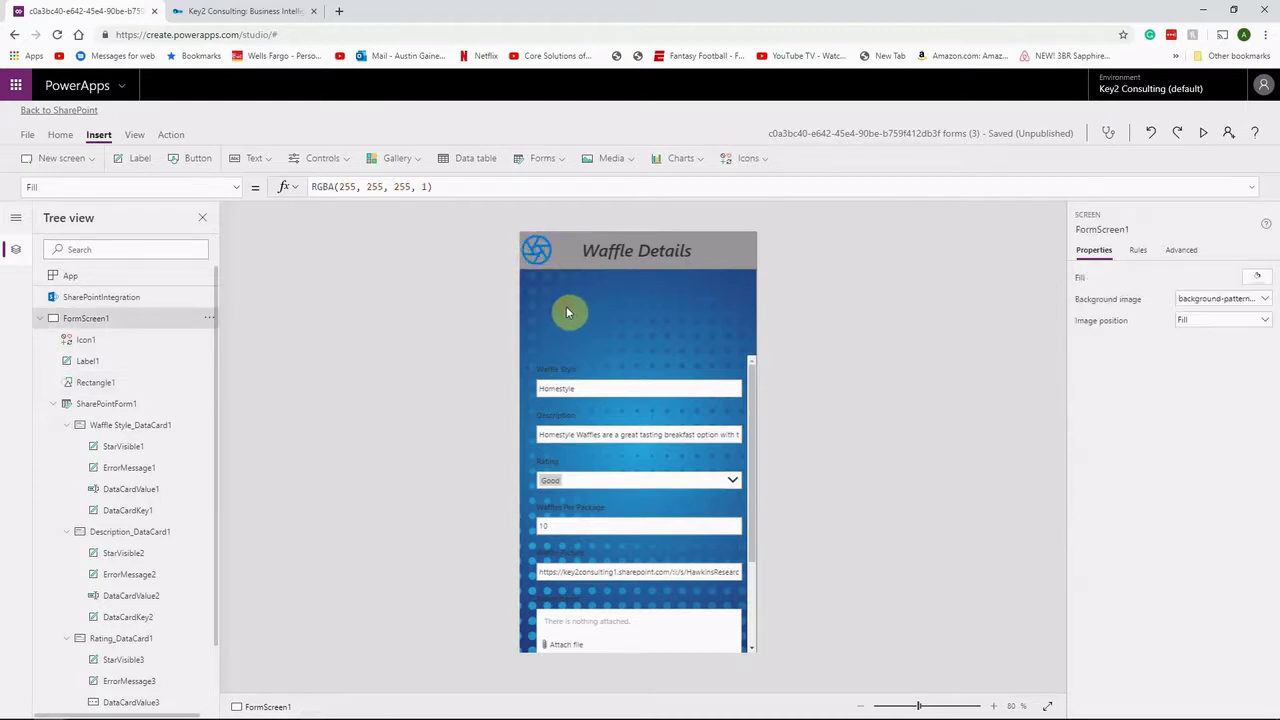
left_click(540, 251)
left_click(583, 254)
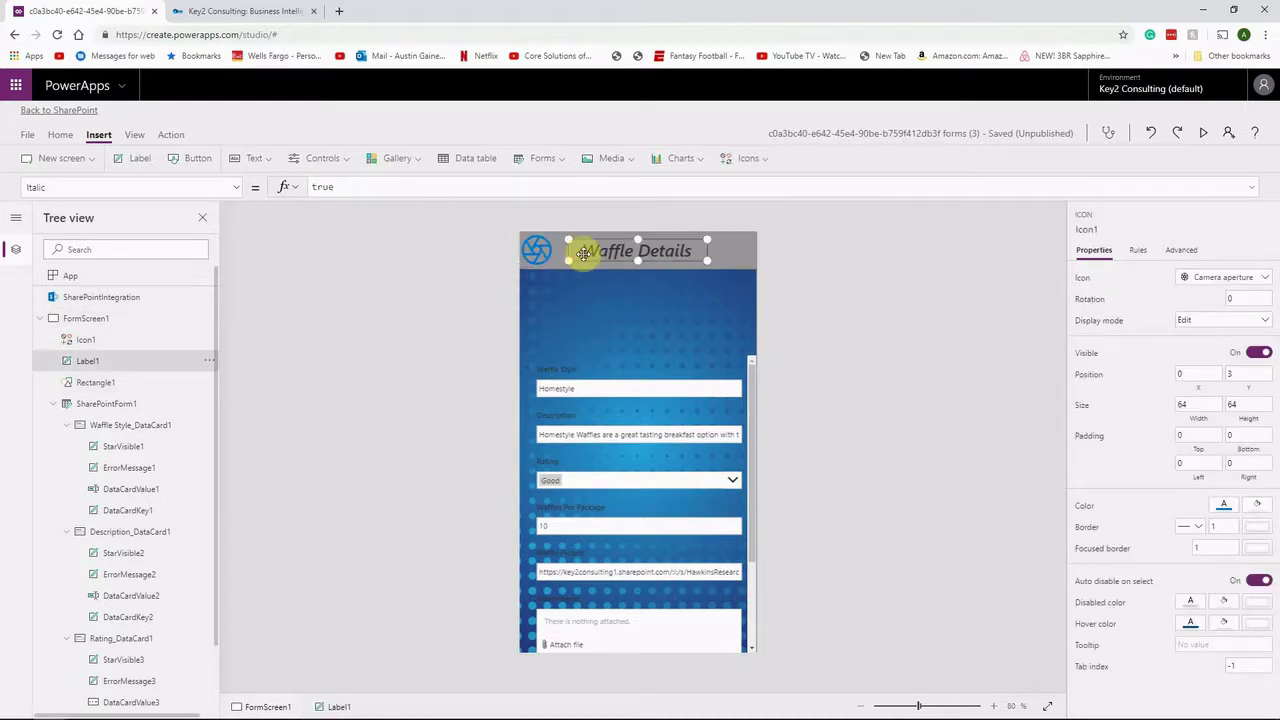
left_click(566, 312)
left_click(540, 250)
left_click(600, 256)
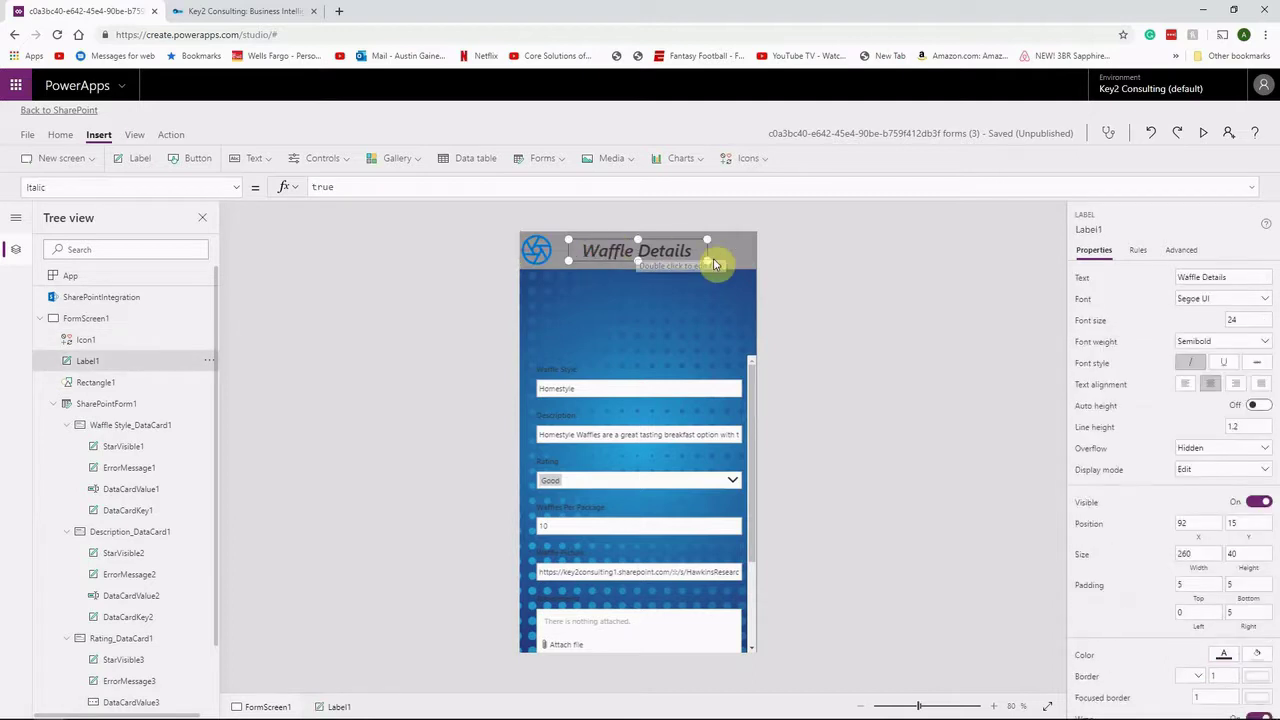
mouse_move(707, 261)
left_mouse_down()
mouse_move(734, 260)
mouse_move(707, 262)
left_mouse_up()
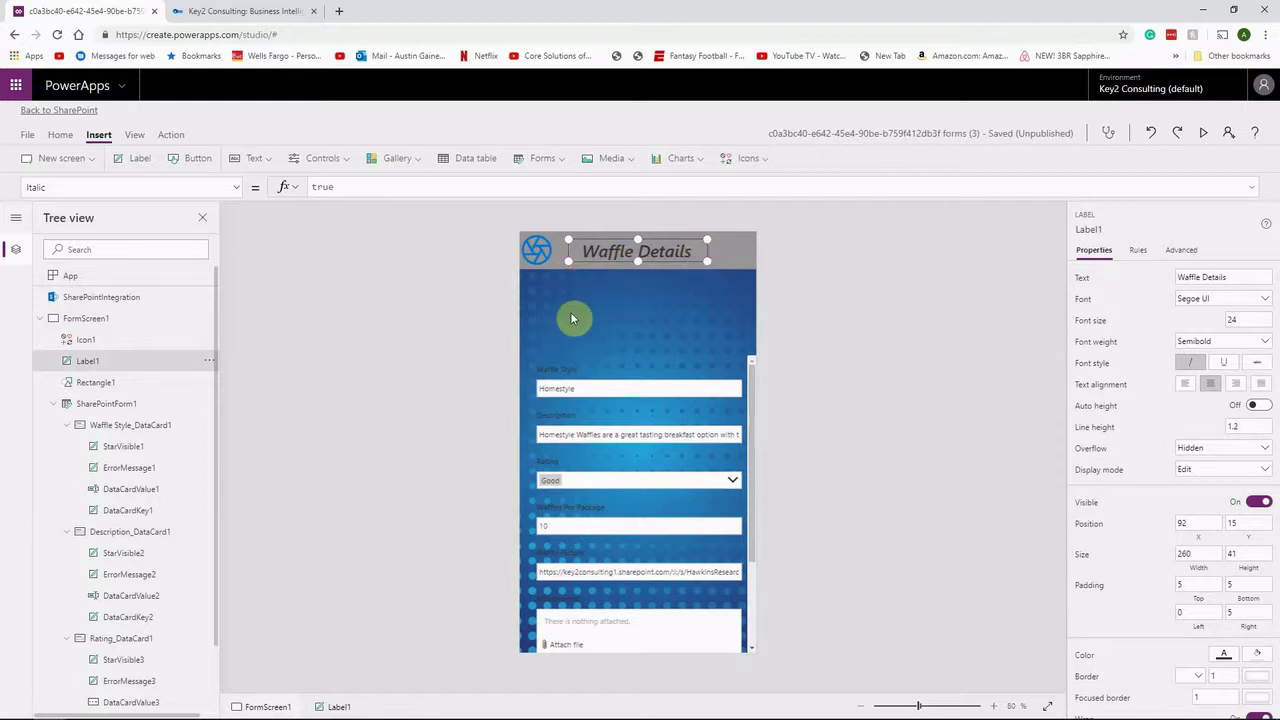
Recolor the camera aperture icon in the header with the standard yellow.
left_click(535, 252)
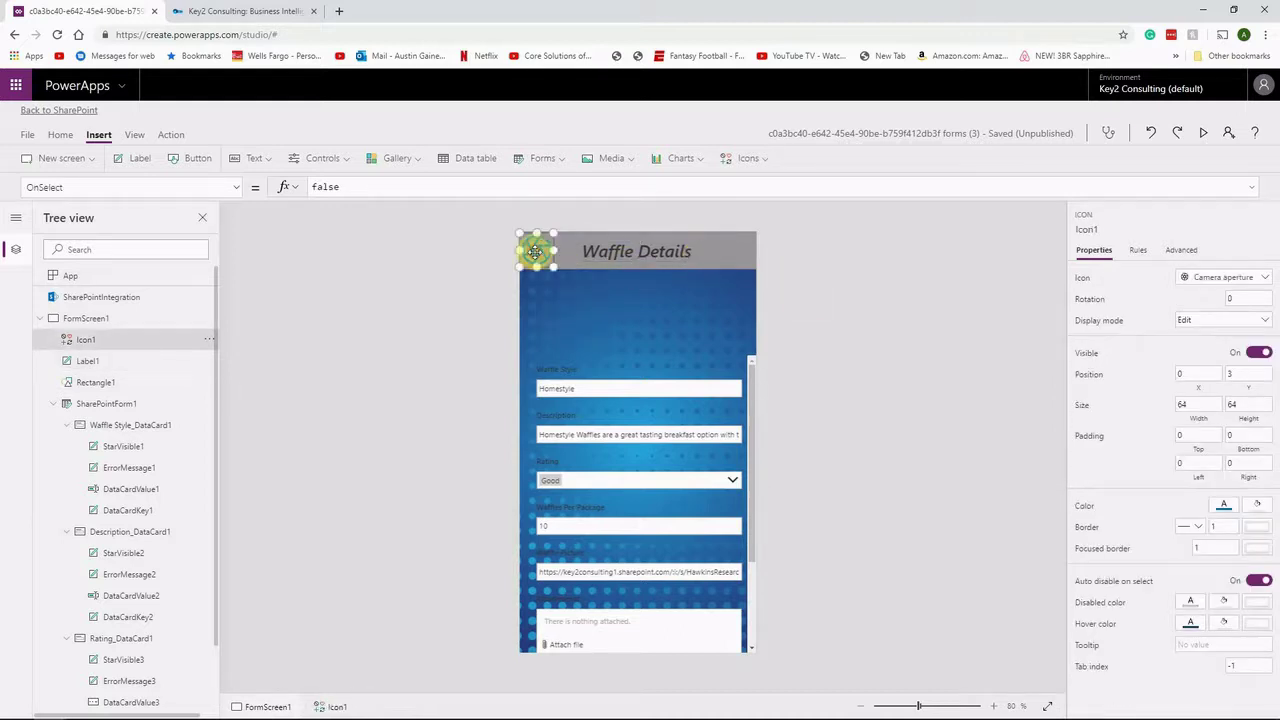
left_click(61, 135)
left_click(472, 160)
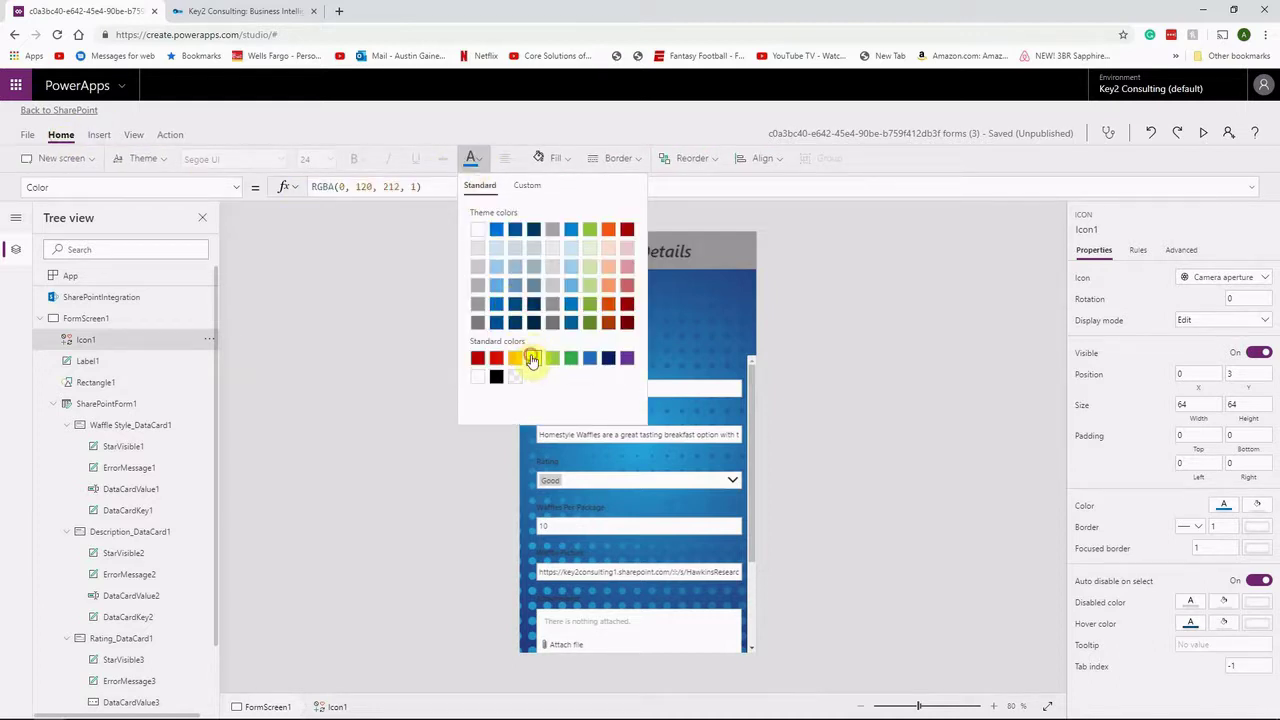
left_click(532, 360)
left_click(687, 322)
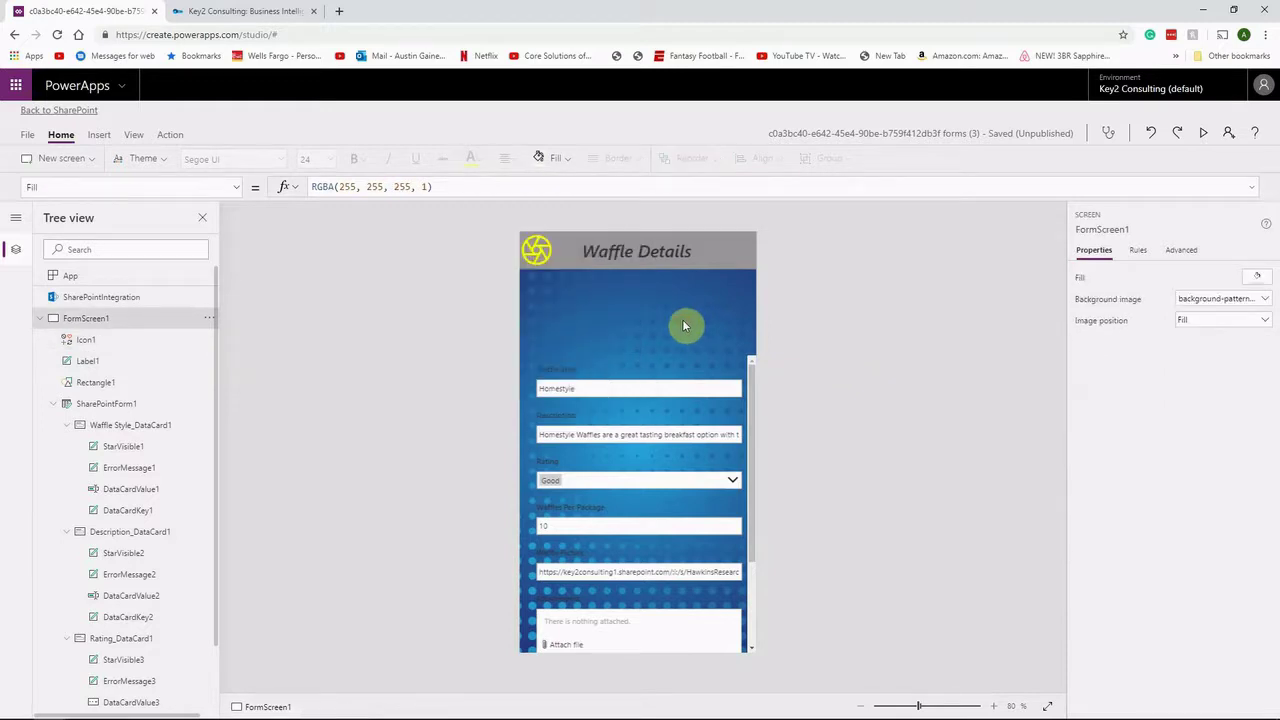
Examine the header's icon and title and look through the form fields beneath them.
left_click(572, 251)
left_click(534, 250)
left_click(638, 256)
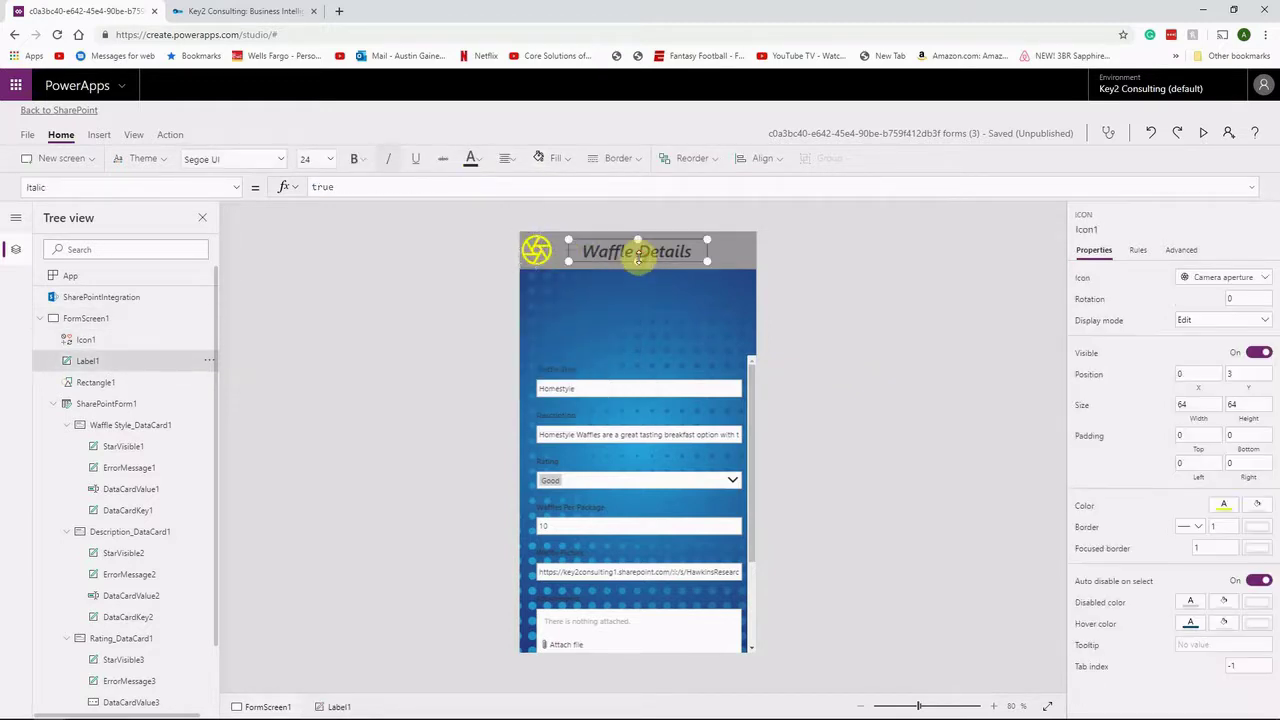
left_click(597, 318)
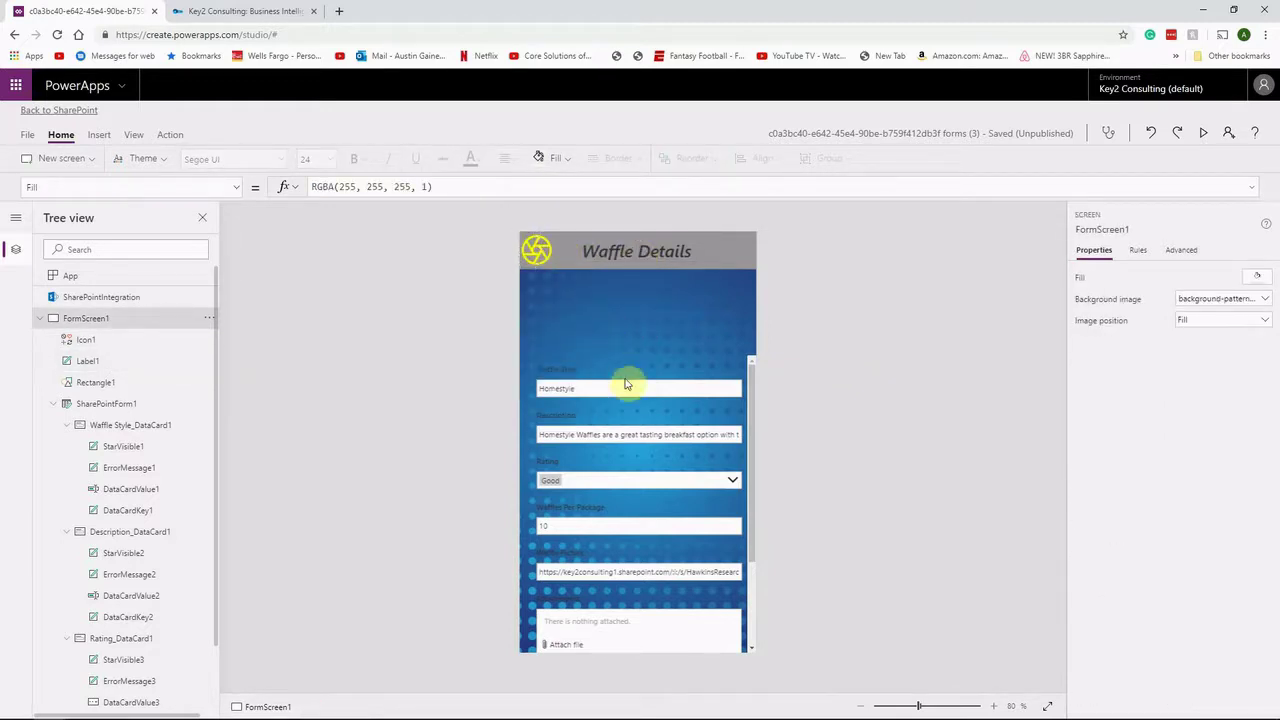
scroll(680, 430, "down", 1)
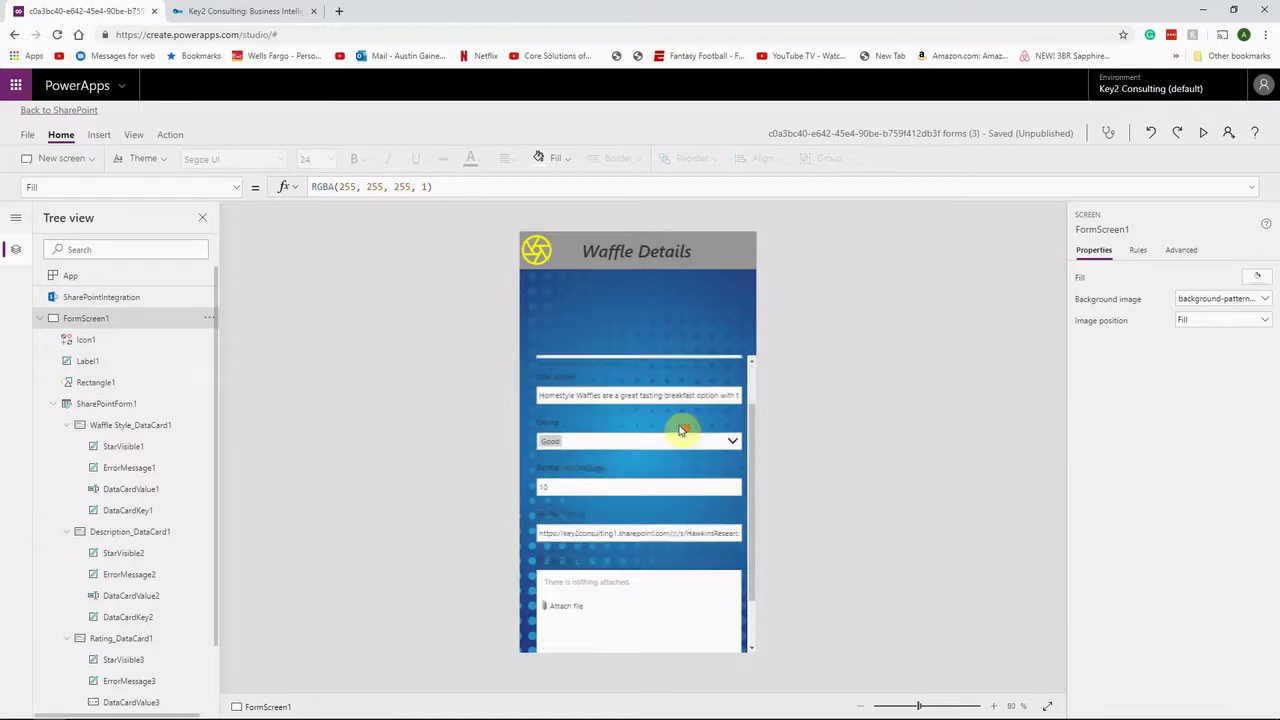
scroll(680, 430, "down", 2)
scroll(668, 440, "up", 3)
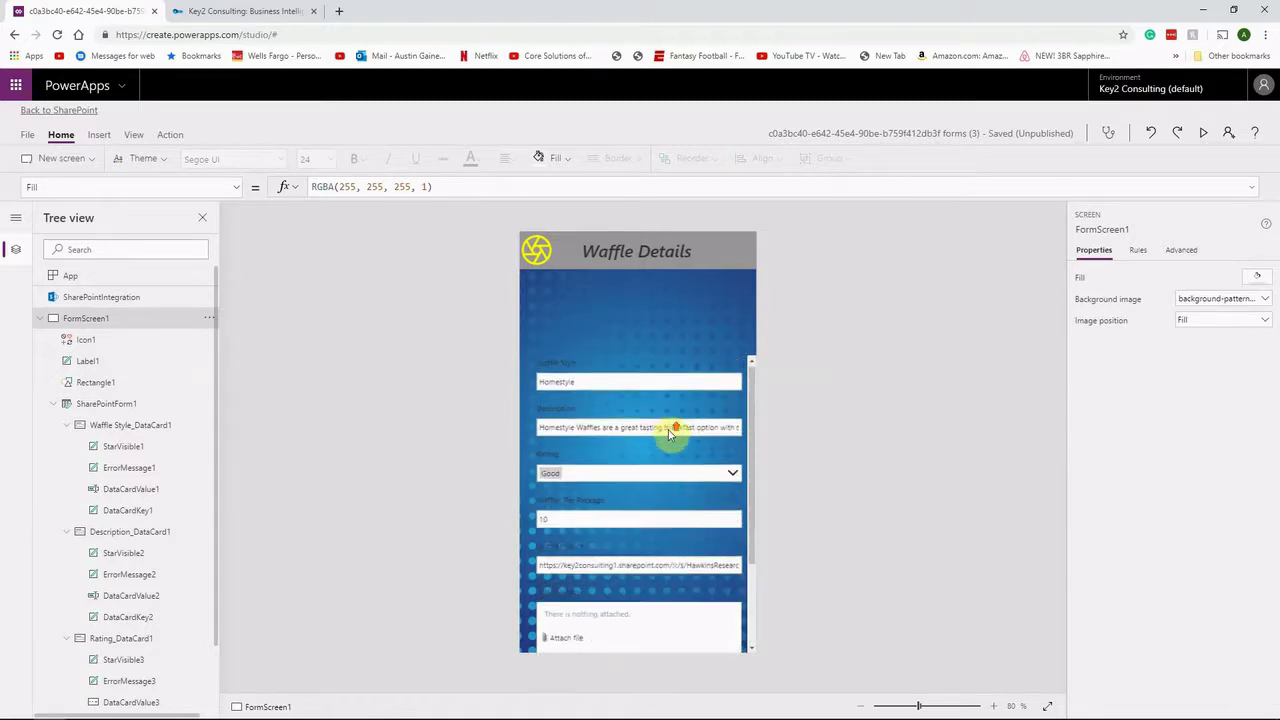
scroll(668, 436, "down", 1)
scroll(650, 440, "up", 1)
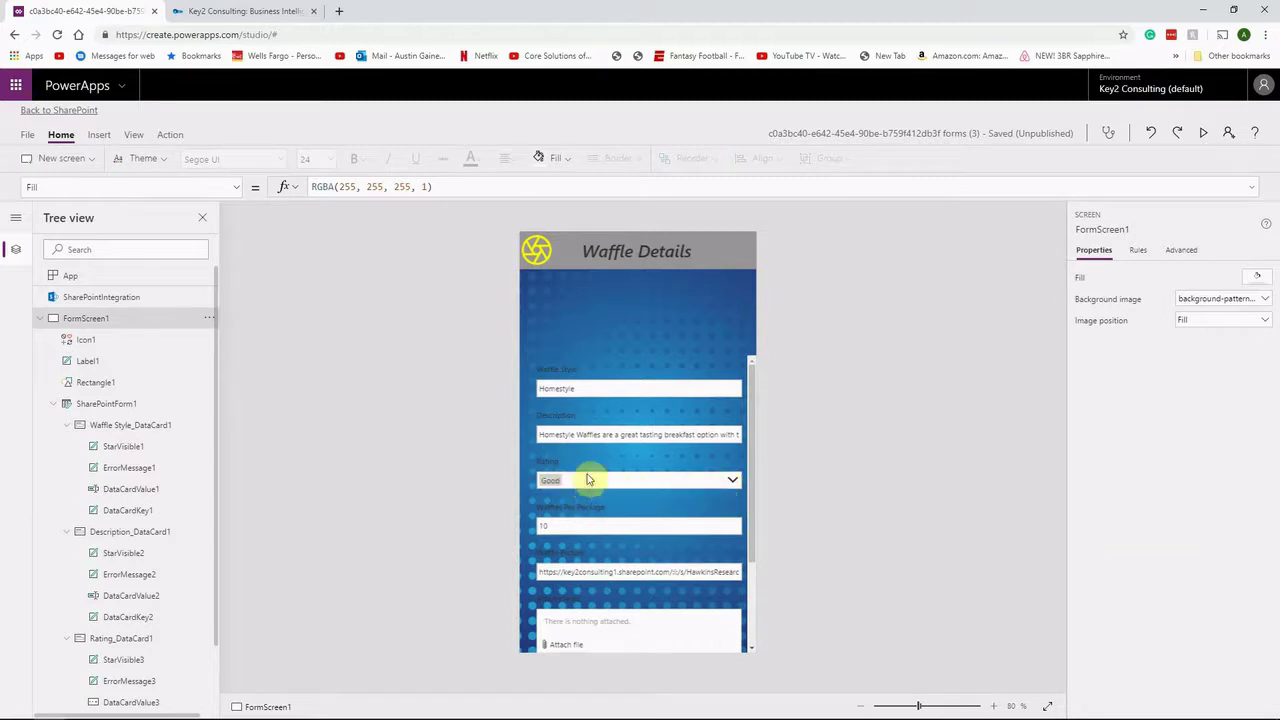
Move the Waffle Style text box within its card to about 32, 41.
left_click(641, 360)
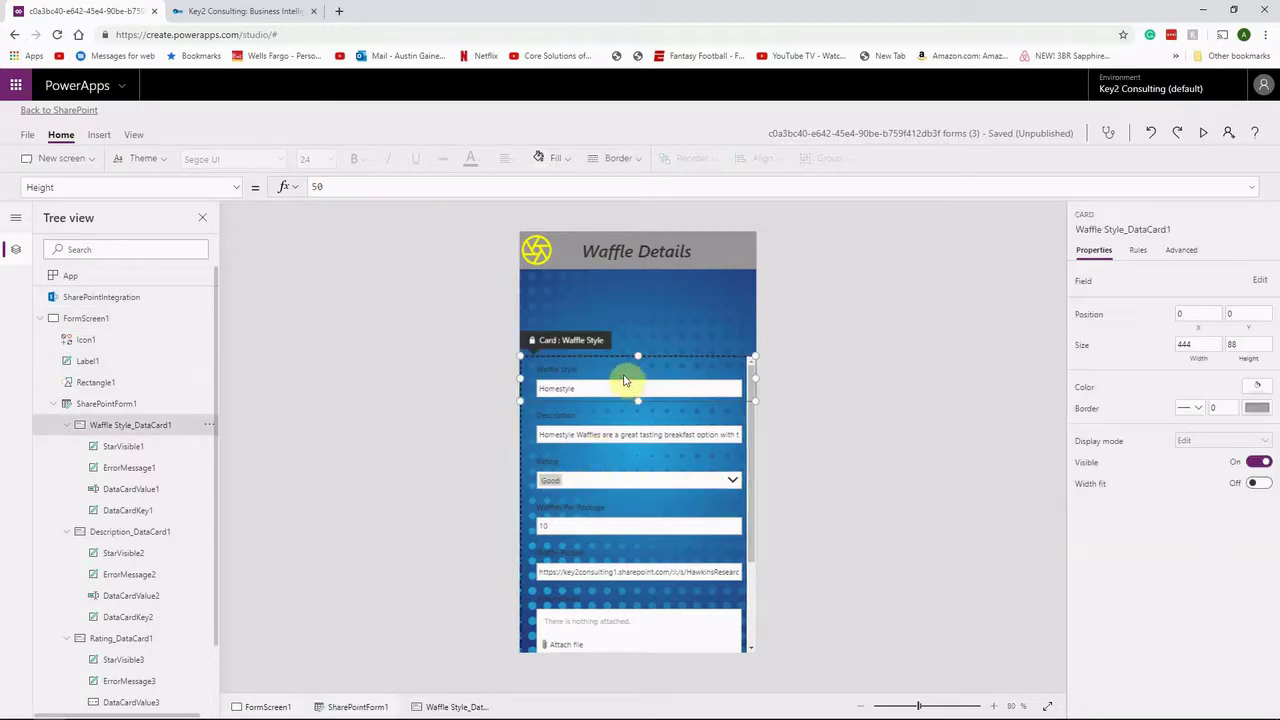
left_click(728, 391)
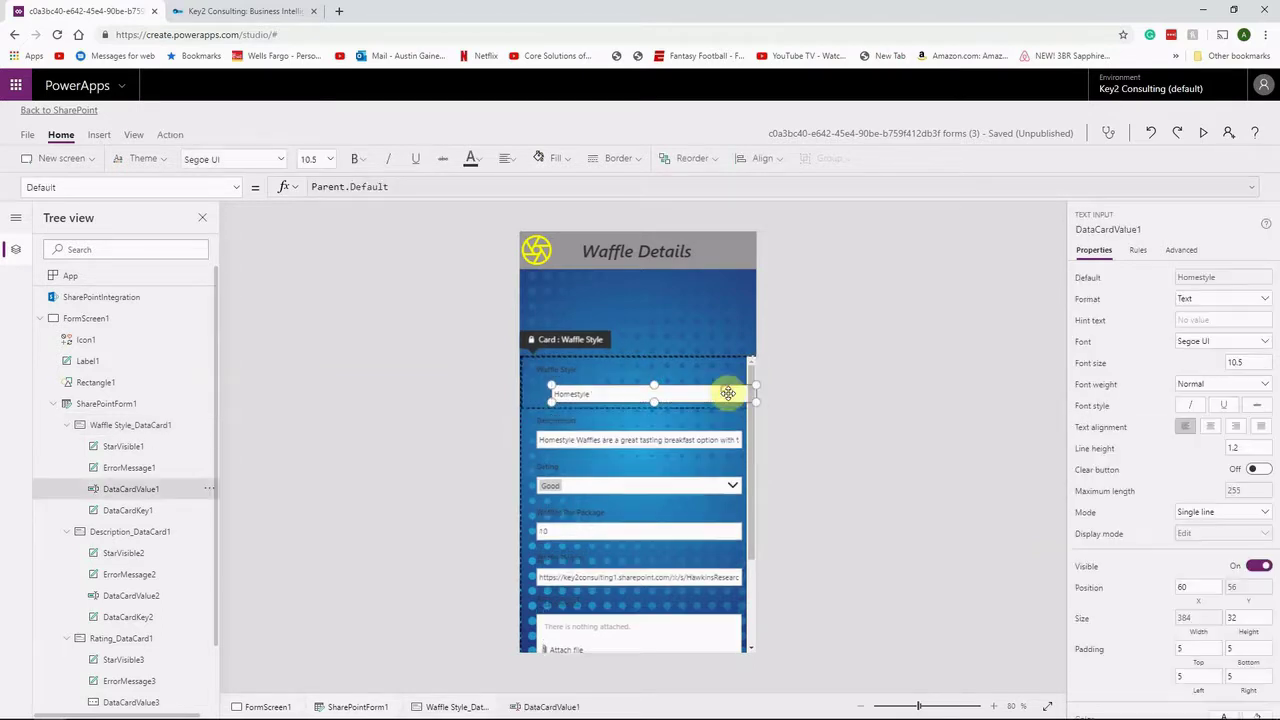
left_click_drag(628, 386, 600, 371)
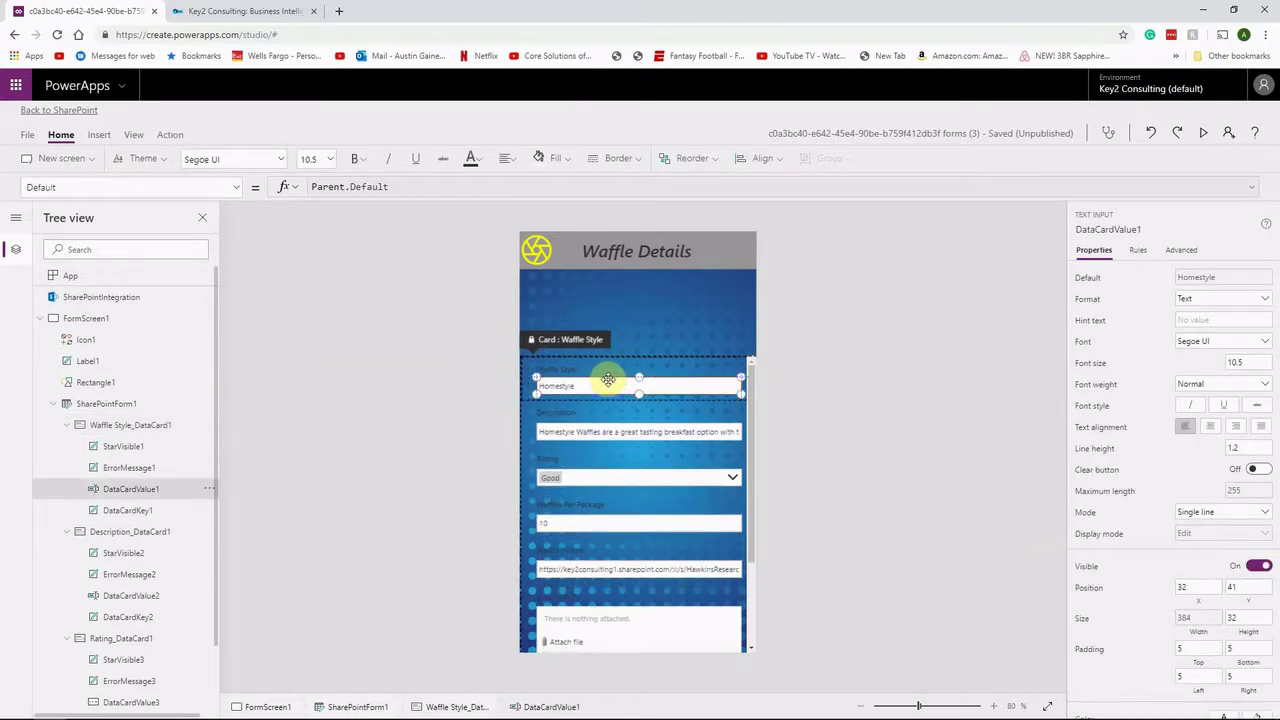
Narrow the Waffle Style card to a little over a third of the form's width.
left_click(708, 366)
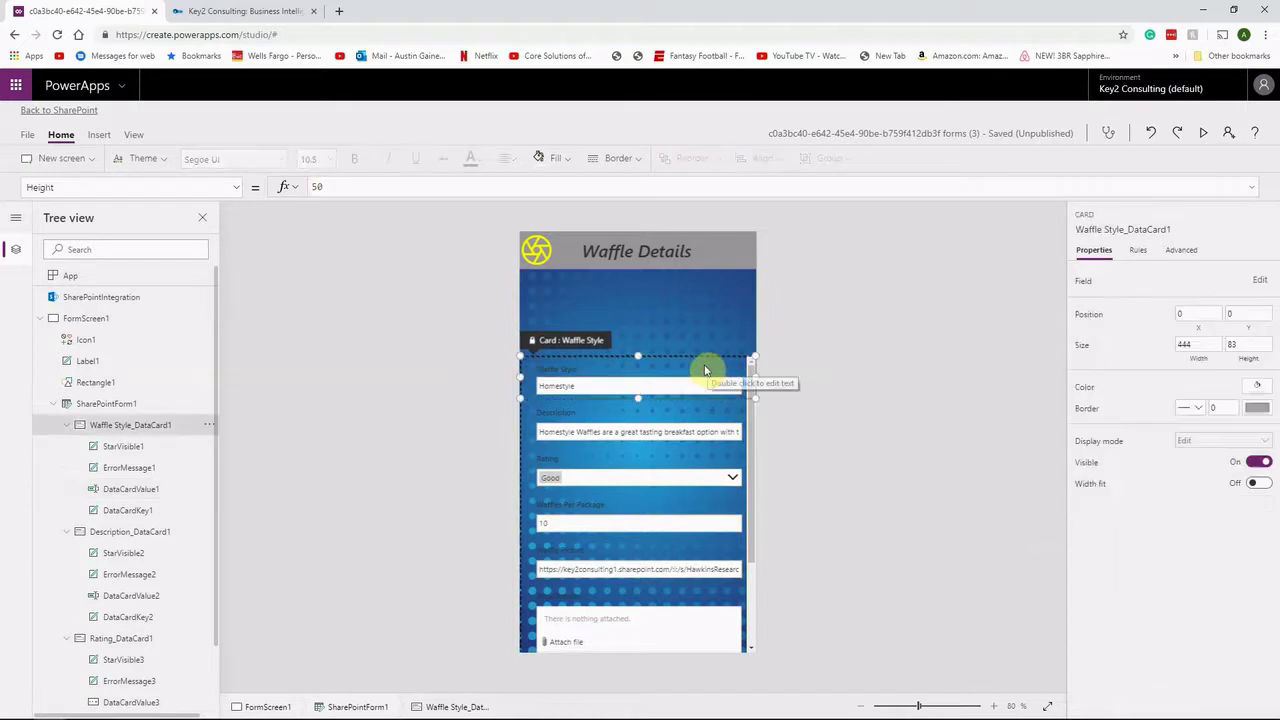
left_click_drag(520, 377, 668, 385)
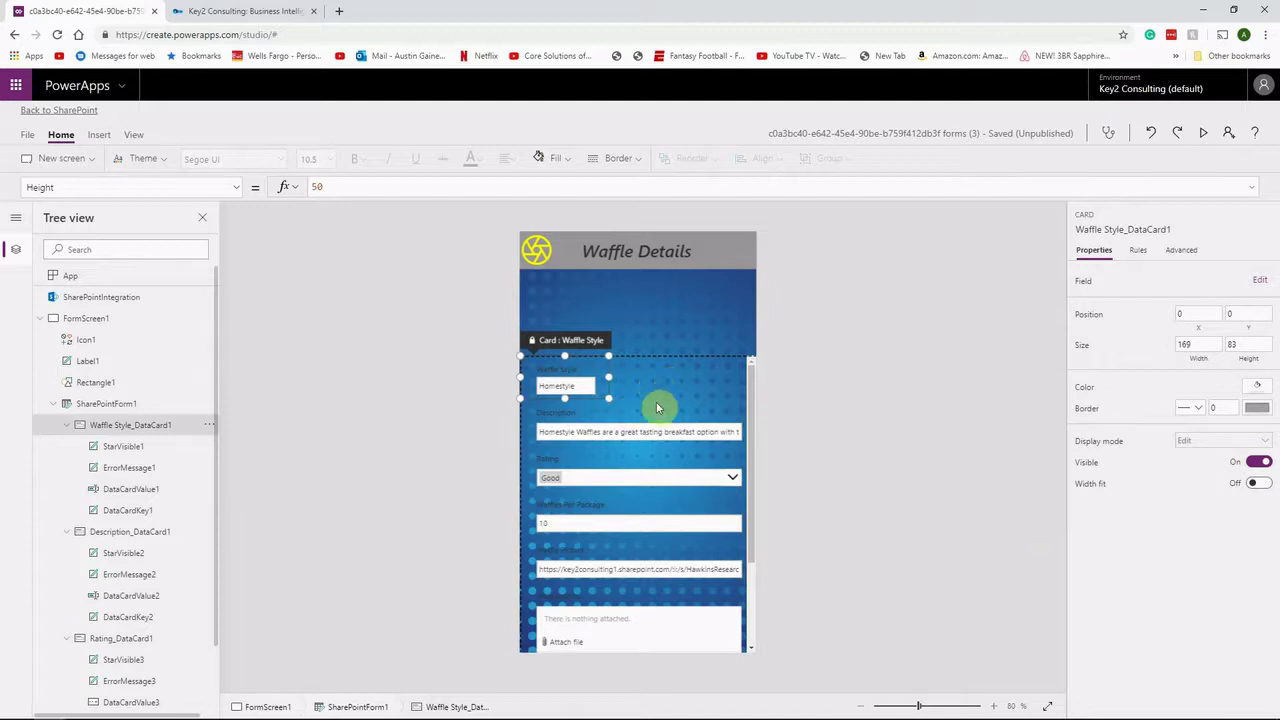
key("ctrl+z")
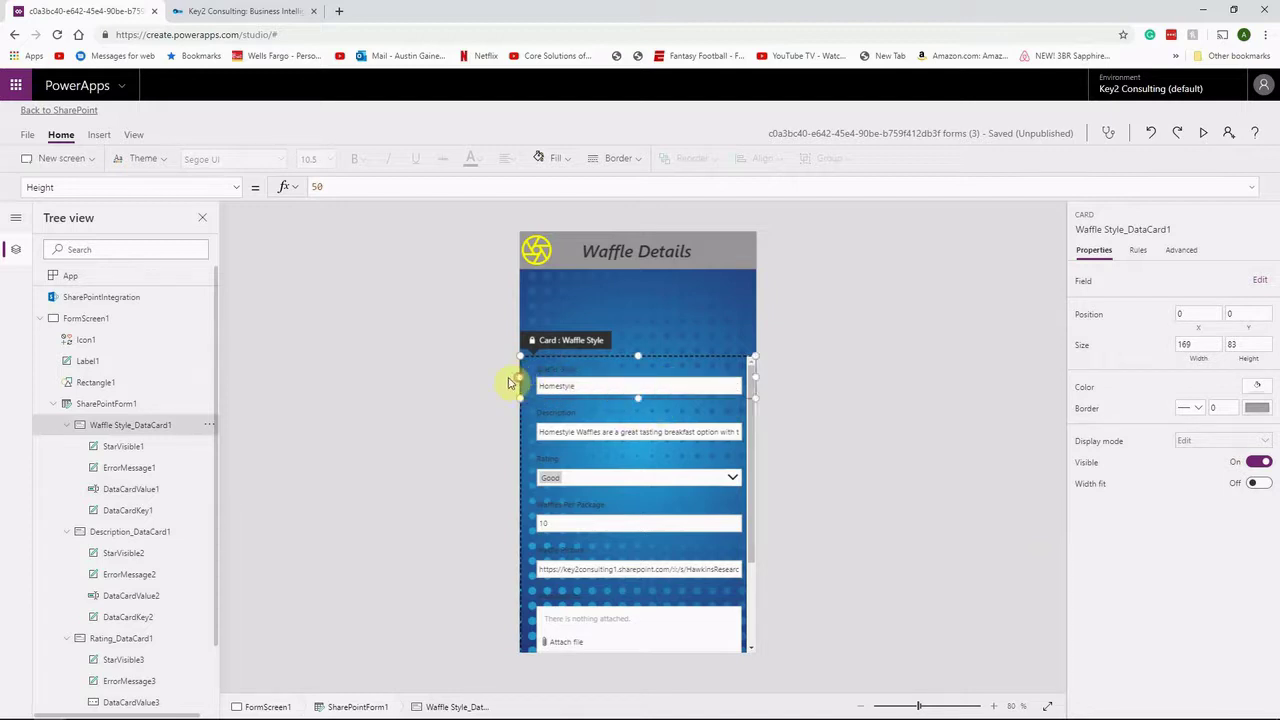
left_click_drag(512, 383, 604, 418)
Switch the Description text box to Multiline mode and enlarge it to a height of about 99.
left_click(605, 426)
left_click(604, 431)
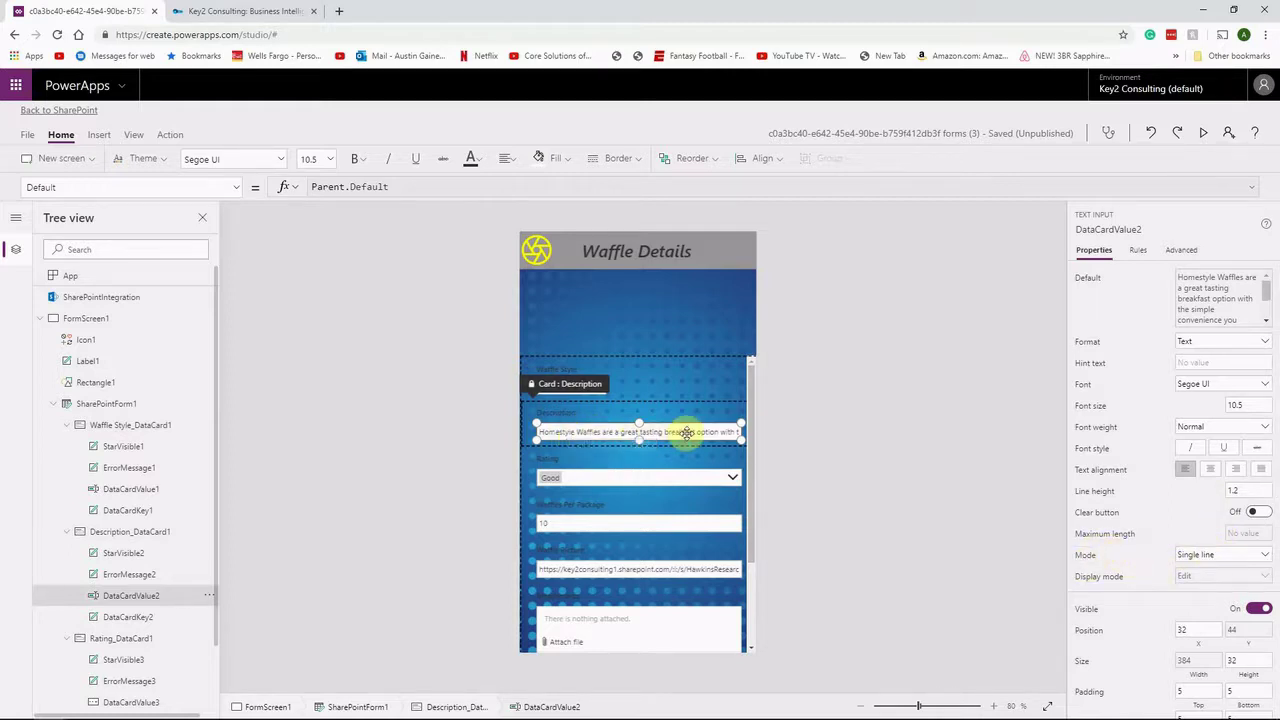
left_click(1218, 560)
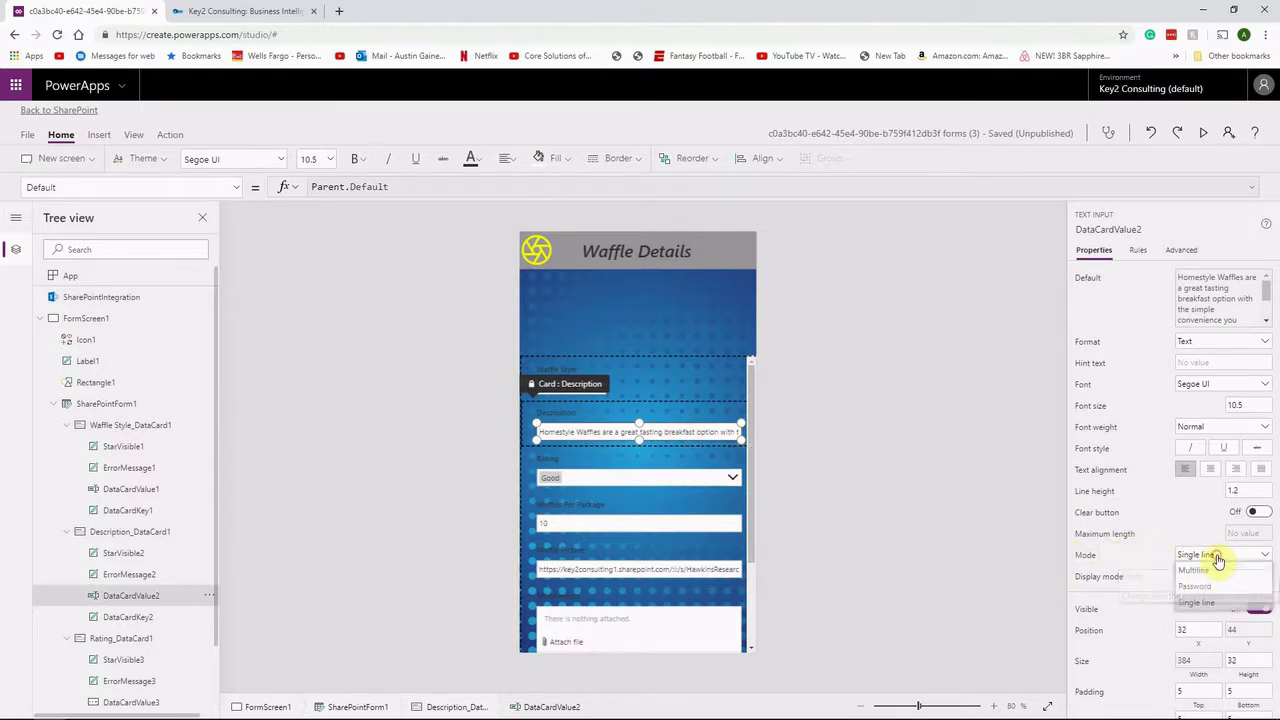
left_click(1205, 572)
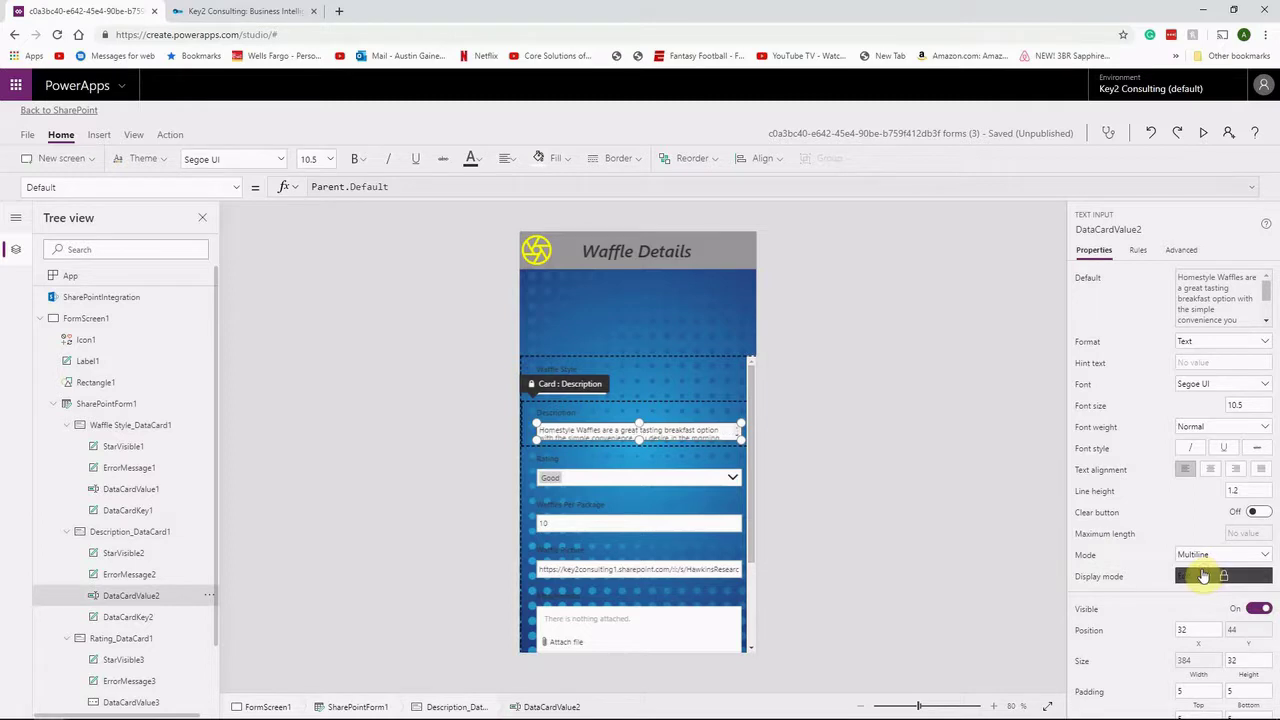
left_click_drag(638, 438, 689, 449)
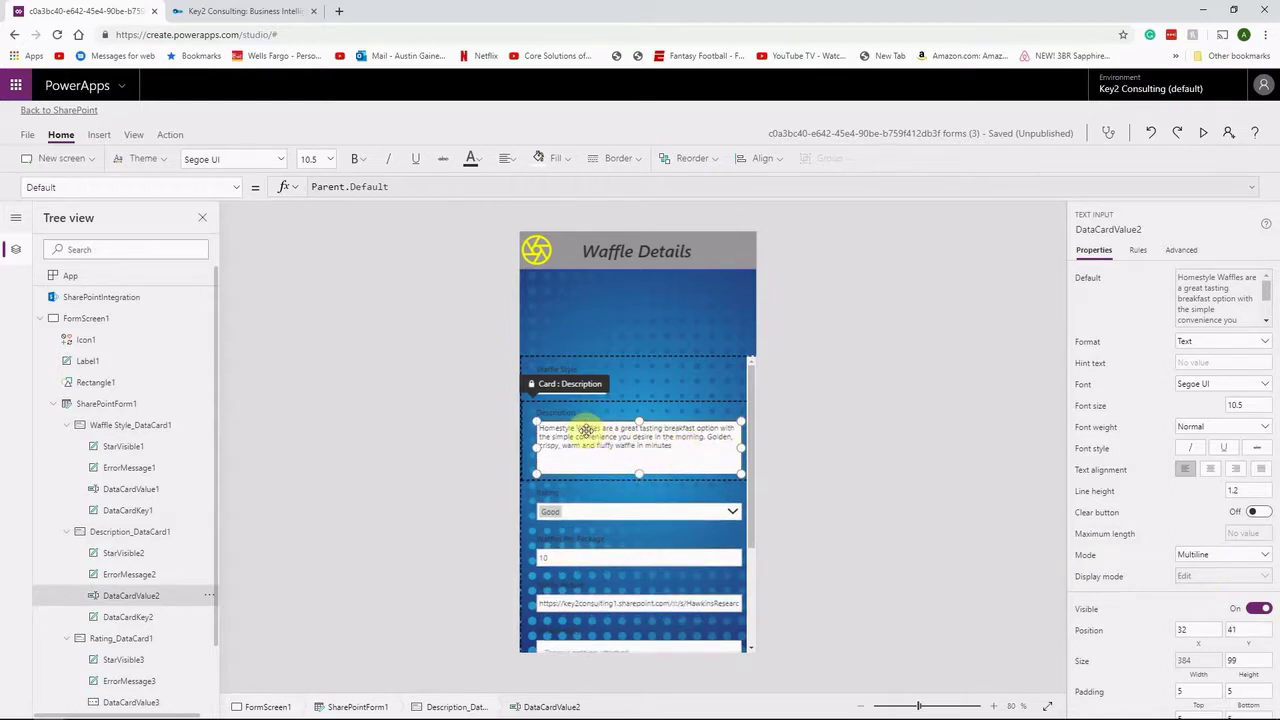
Narrow the Rating card to a width of about 168 and the Waffles Per Package card to about 208, placing them side by side.
left_click(594, 503)
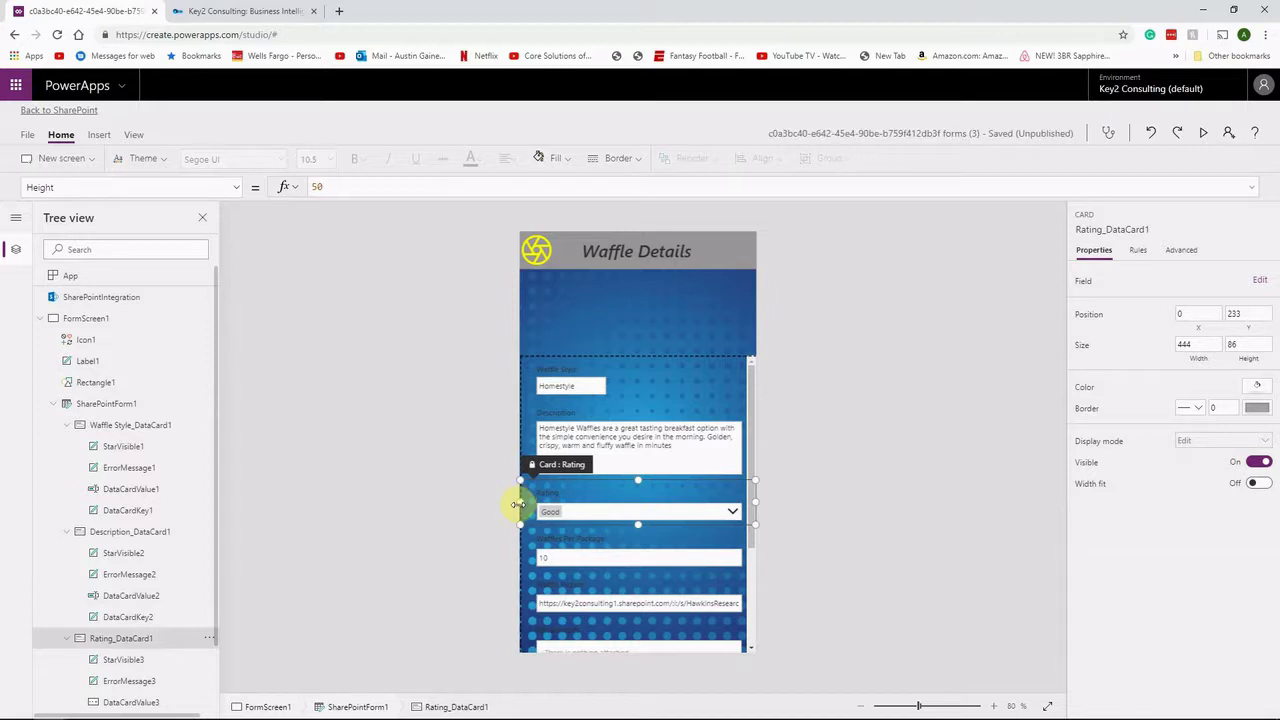
left_click_drag(516, 504, 666, 503)
left_click(605, 552)
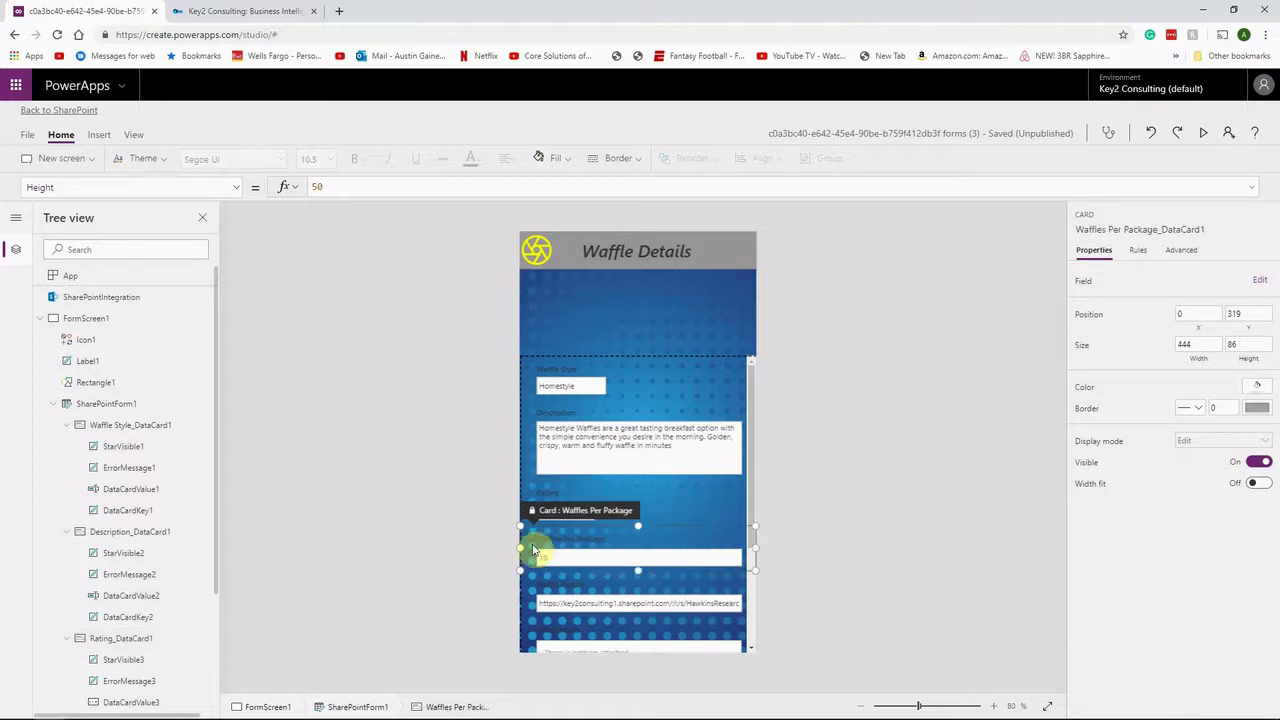
left_click_drag(517, 540, 645, 535)
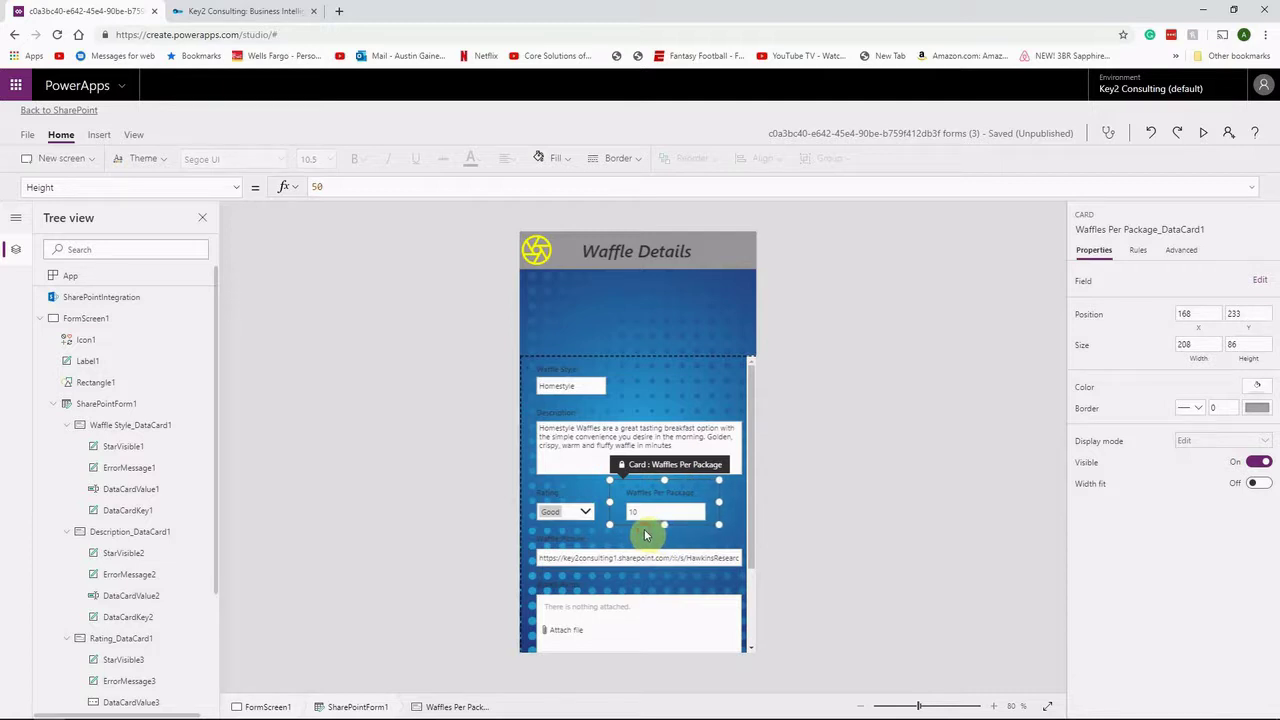
Delete the Attachments card from the form.
left_click(591, 546)
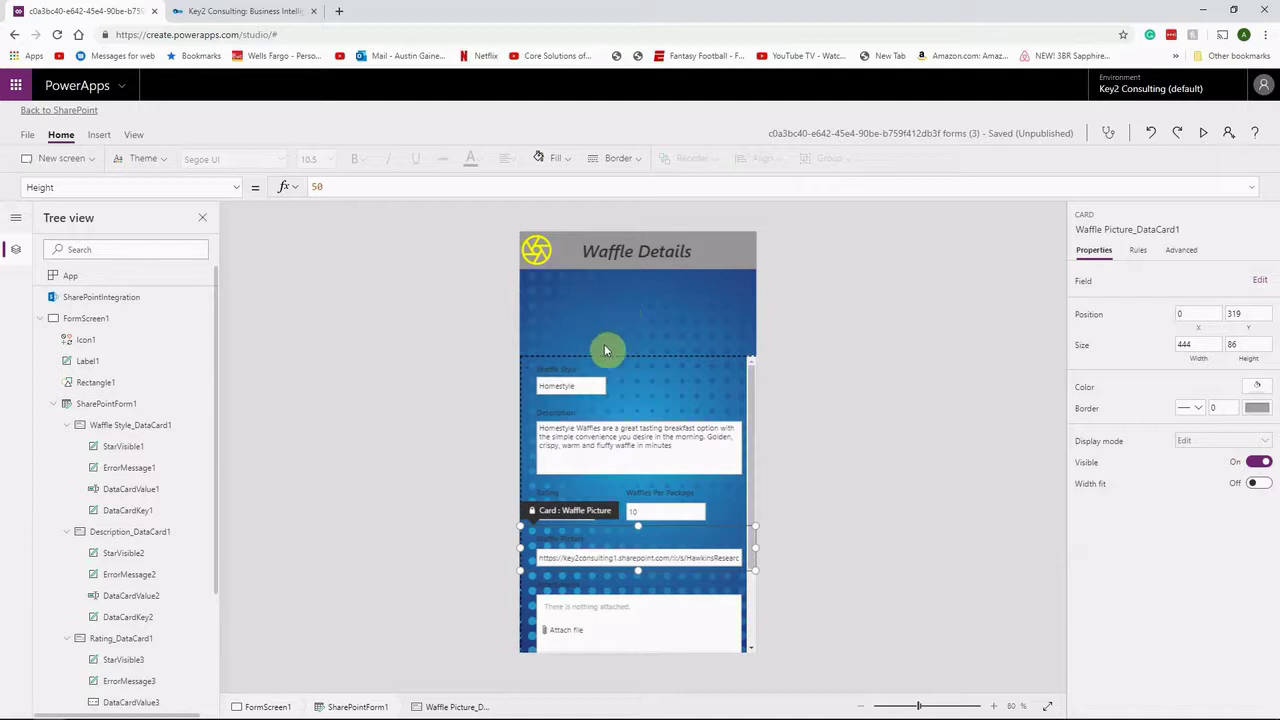
left_click(620, 610)
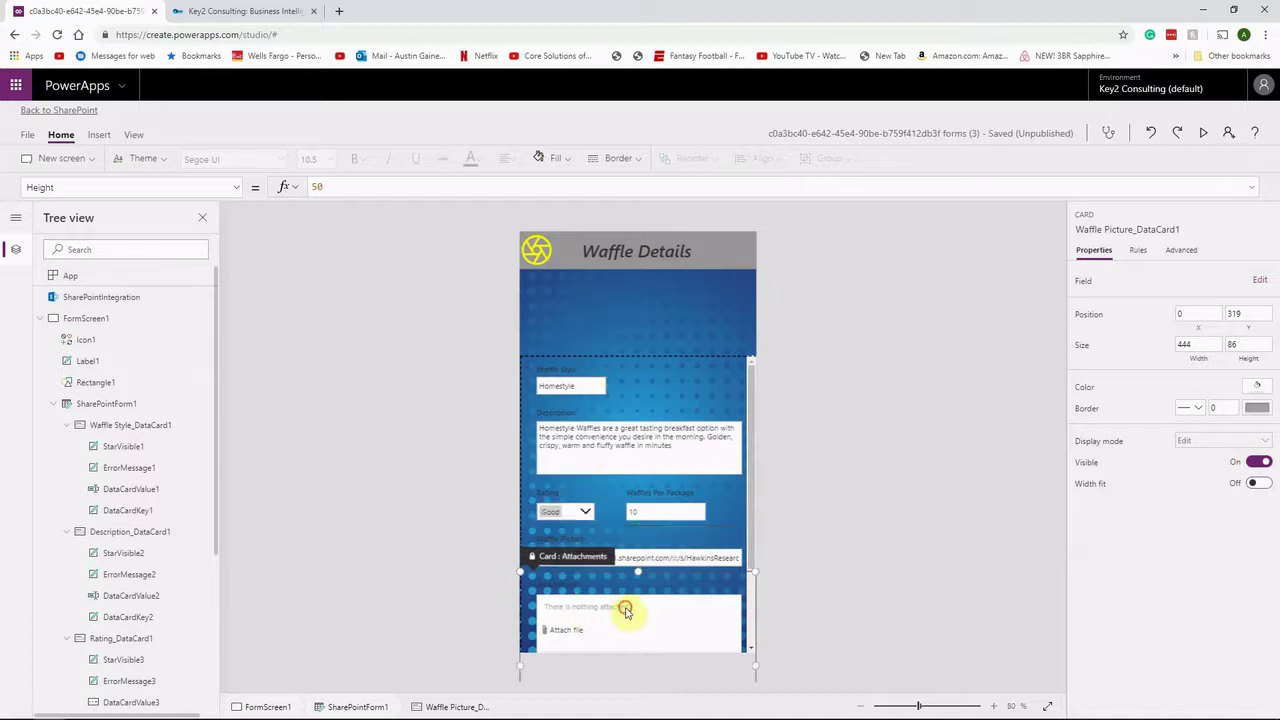
left_click(572, 589)
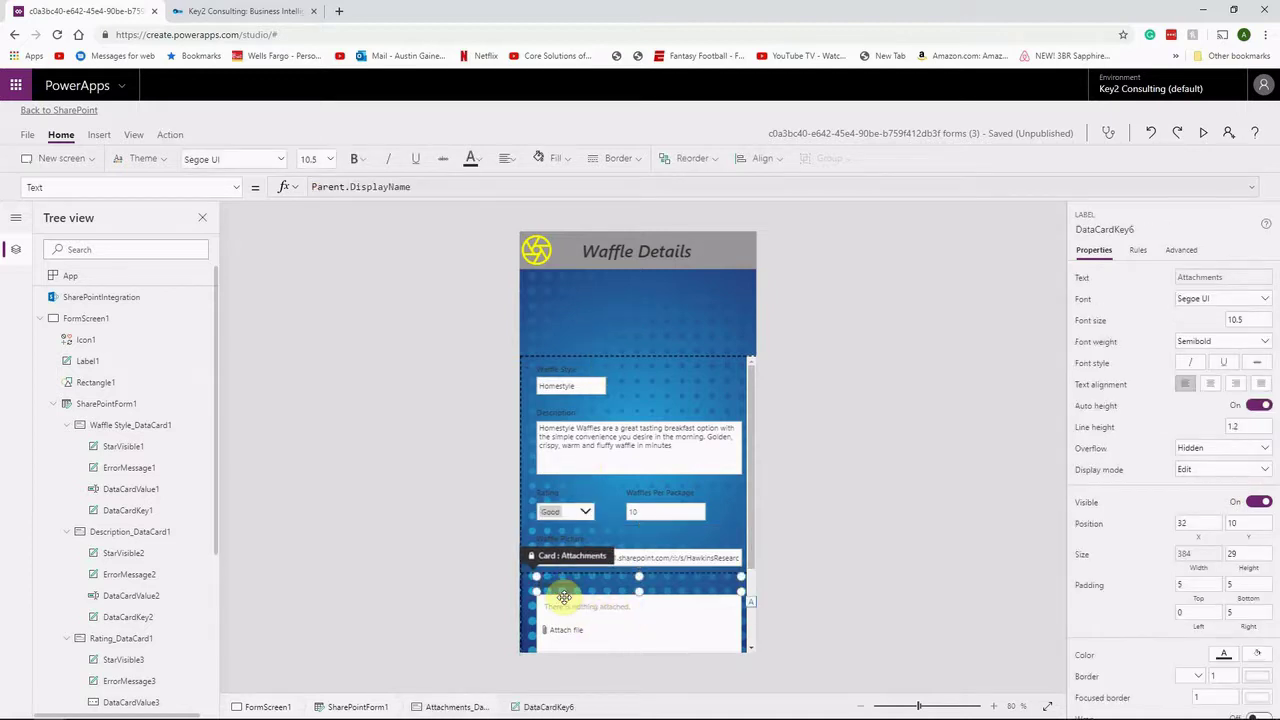
left_click(634, 604)
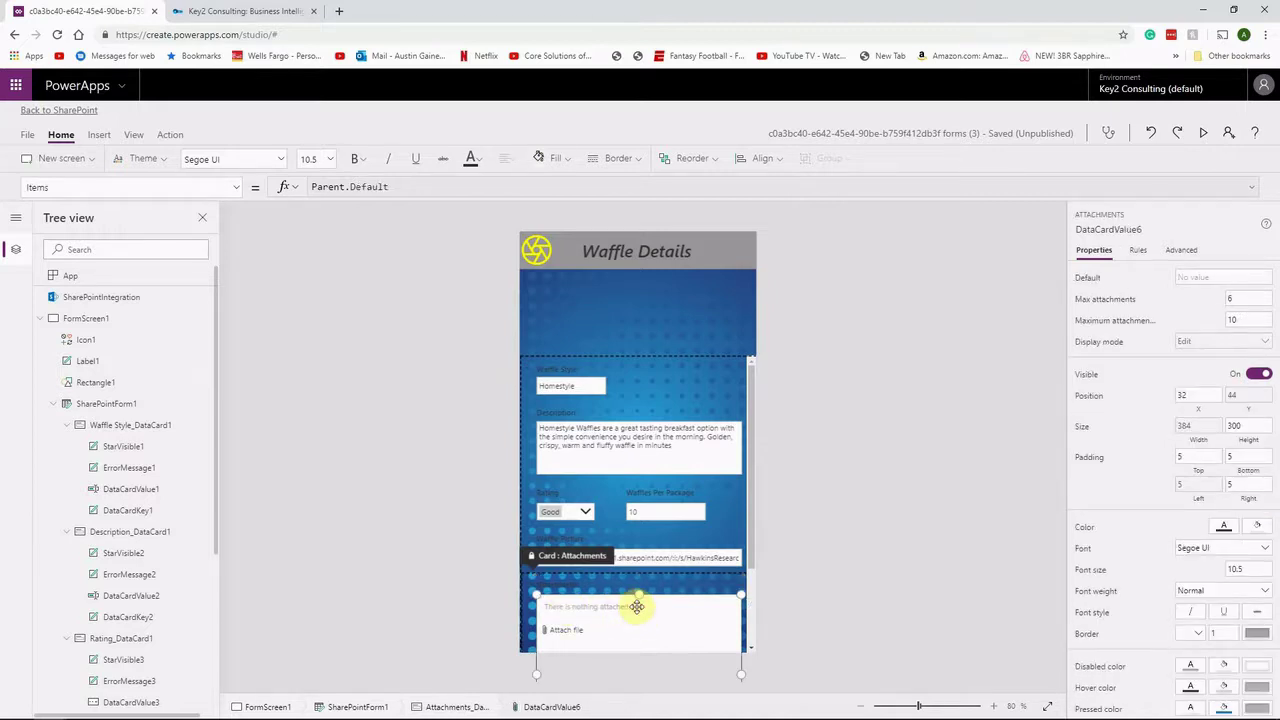
left_click(619, 578)
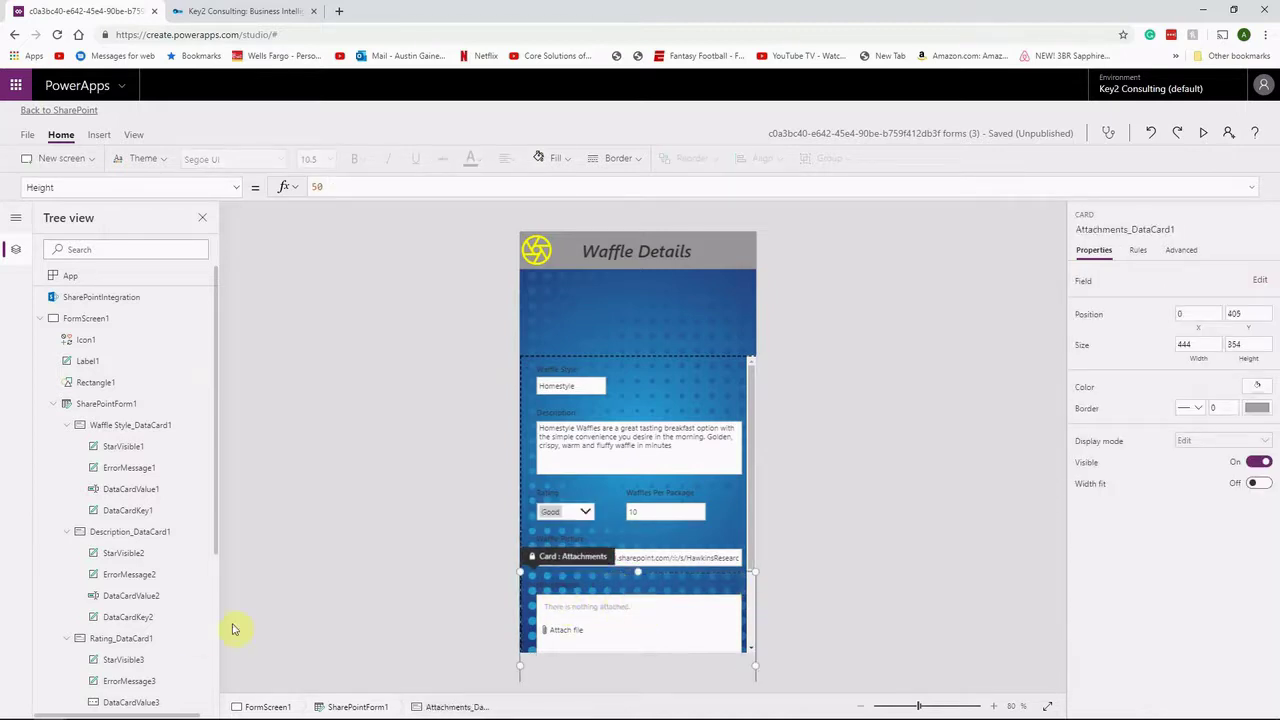
scroll(150, 615, "down", 3)
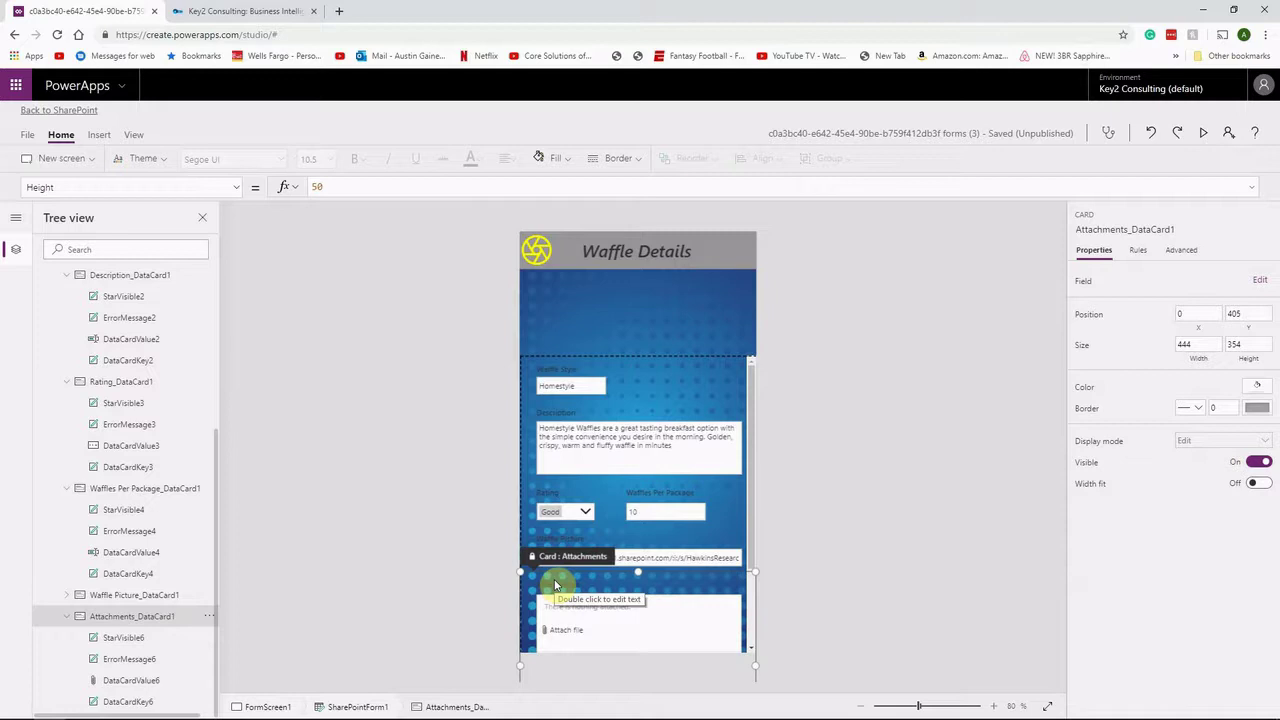
right_click(122, 619)
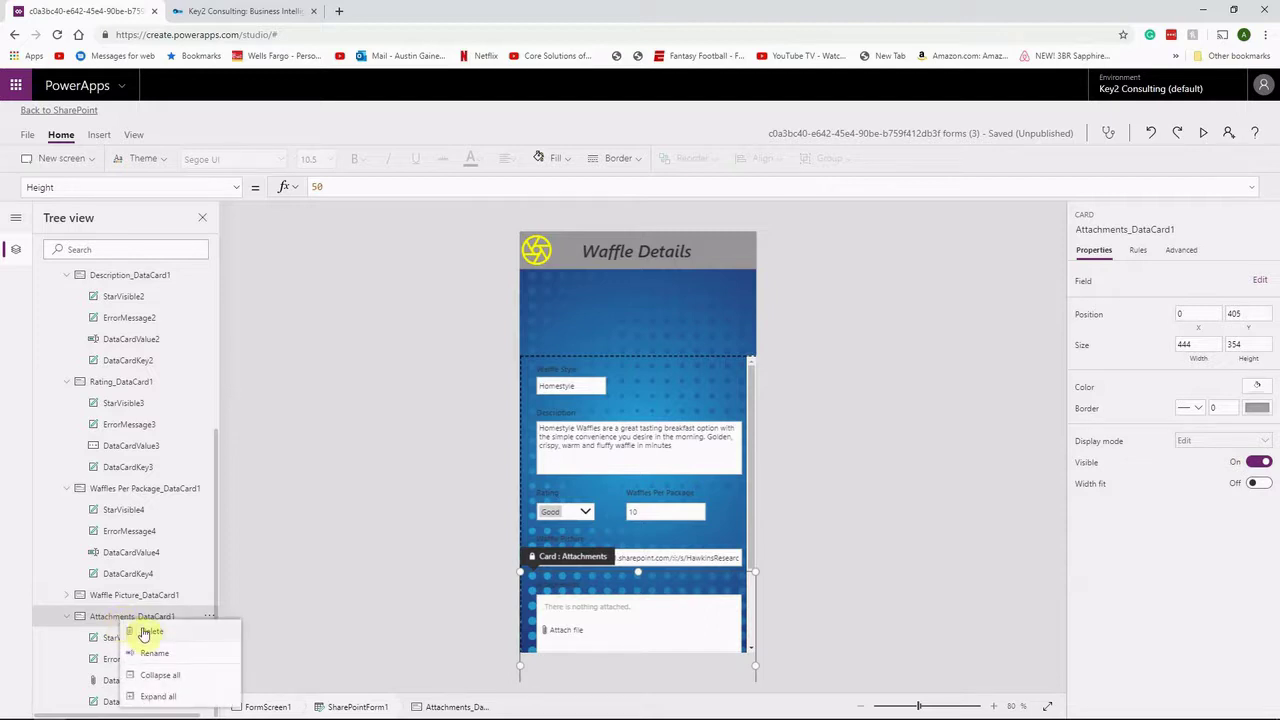
left_click(150, 633)
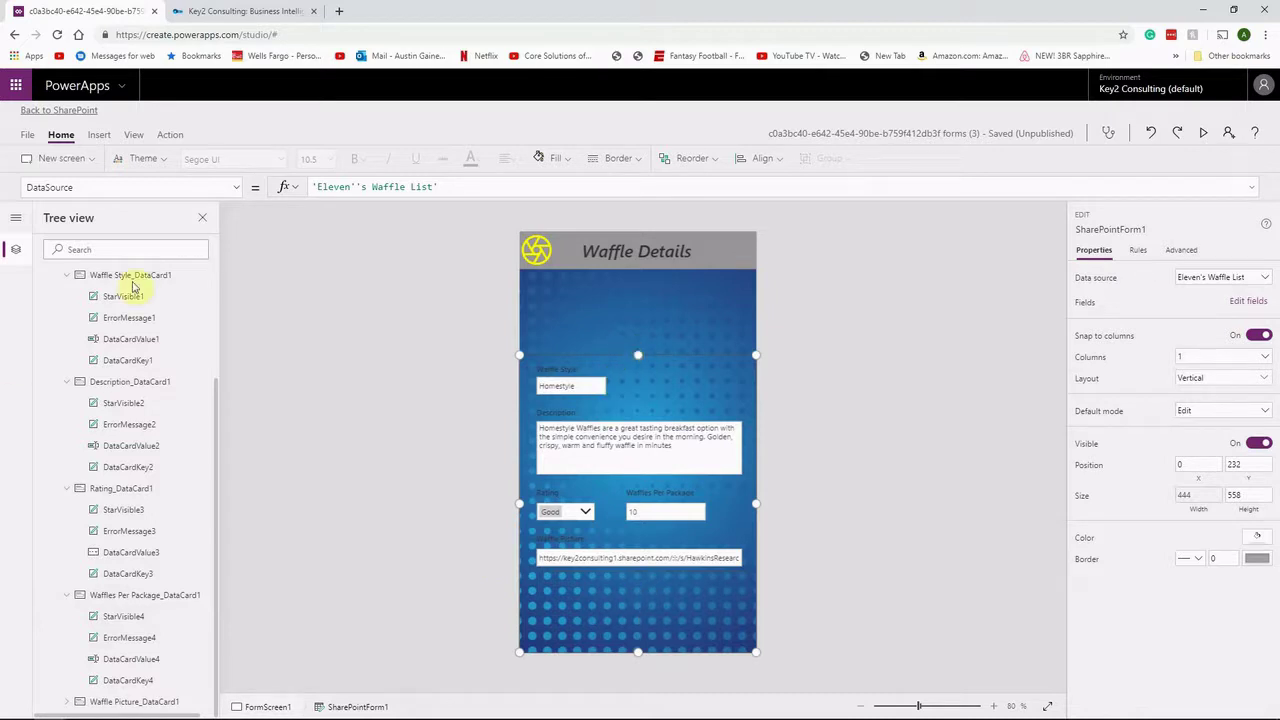
Lower the upper edge of the SharePoint form to about Y 367, shortening the form to a height of about 423.
scroll(183, 318, "up", 1)
scroll(183, 318, "up", 3)
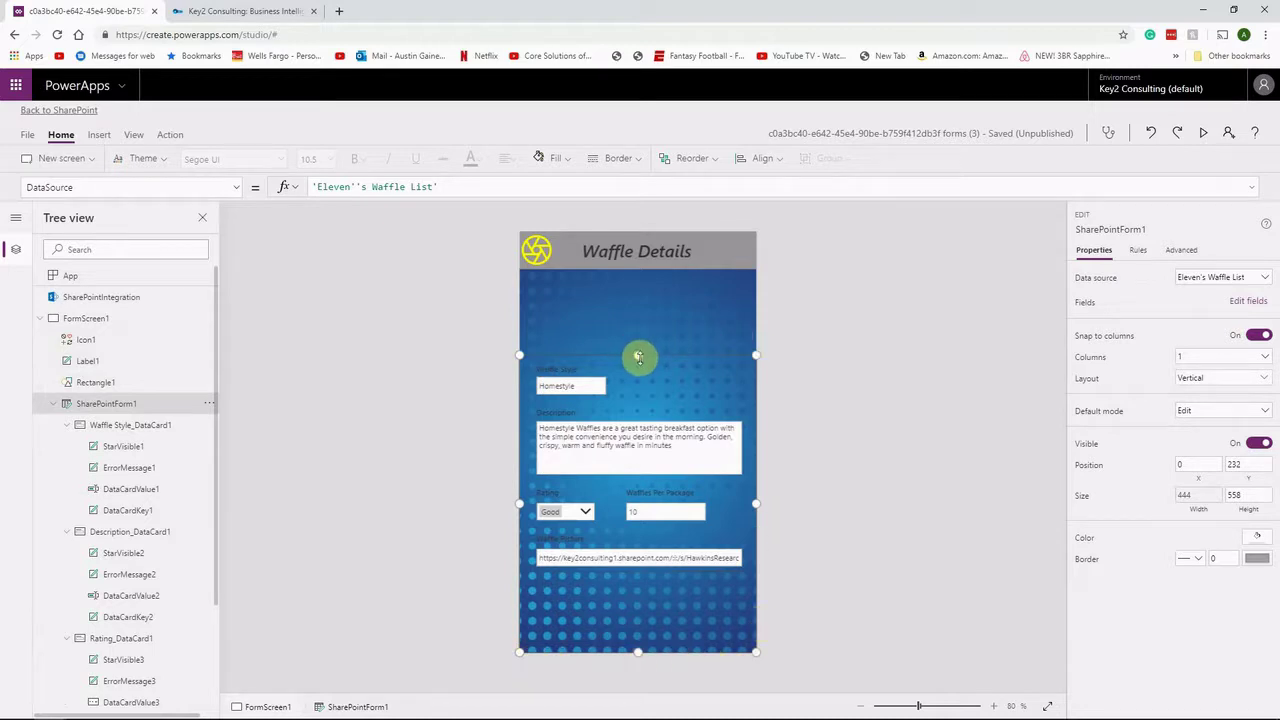
left_click_drag(639, 360, 648, 429)
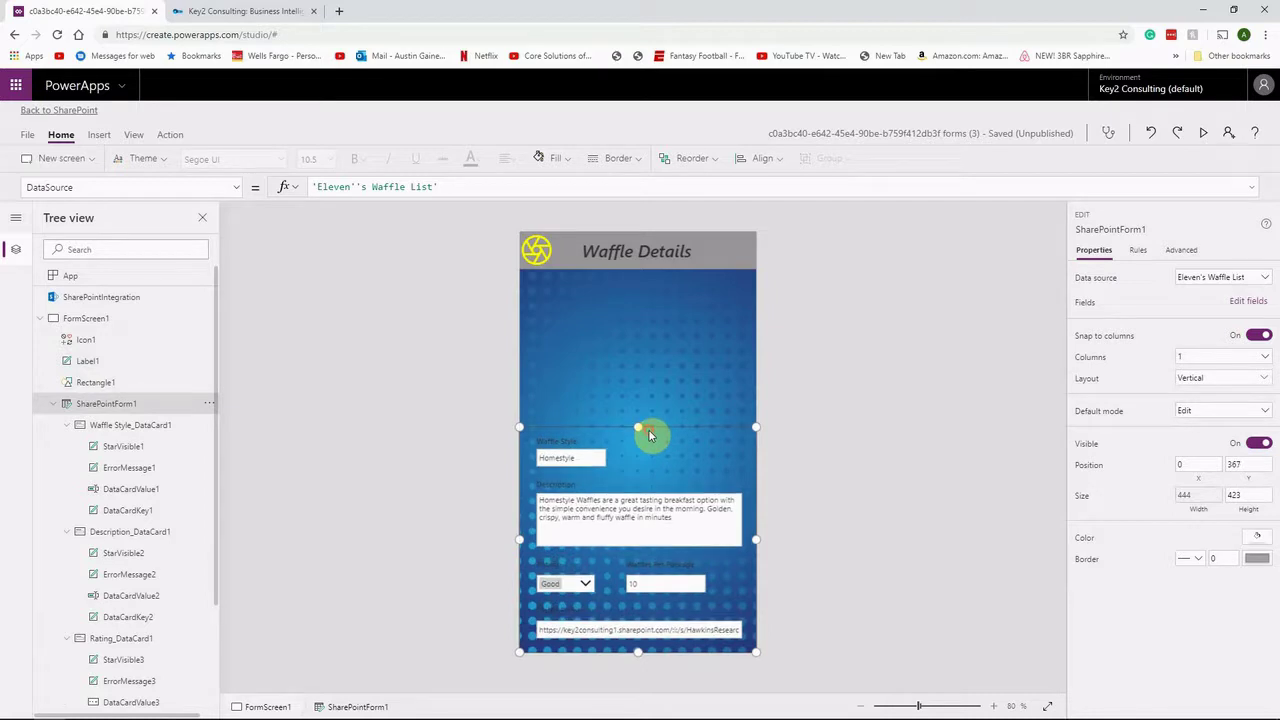
Set the text color of the Waffle Style label to white.
left_click(566, 443)
left_click(563, 442)
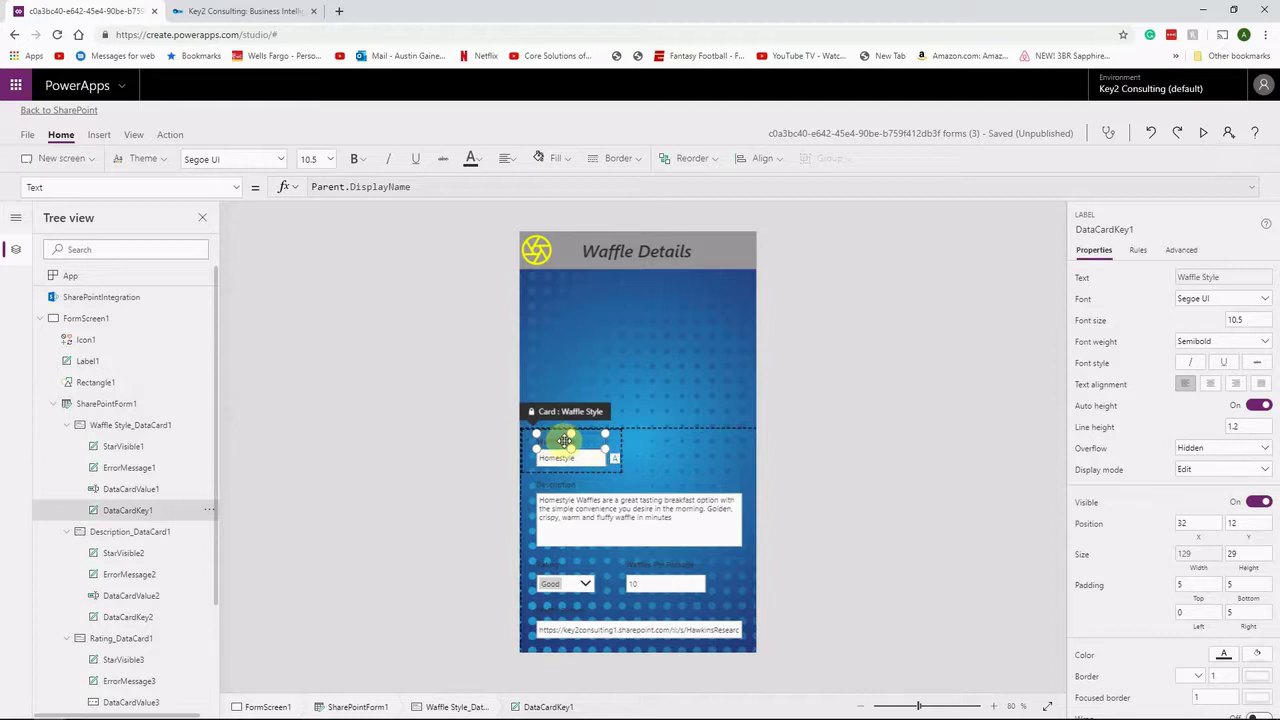
left_click(565, 457)
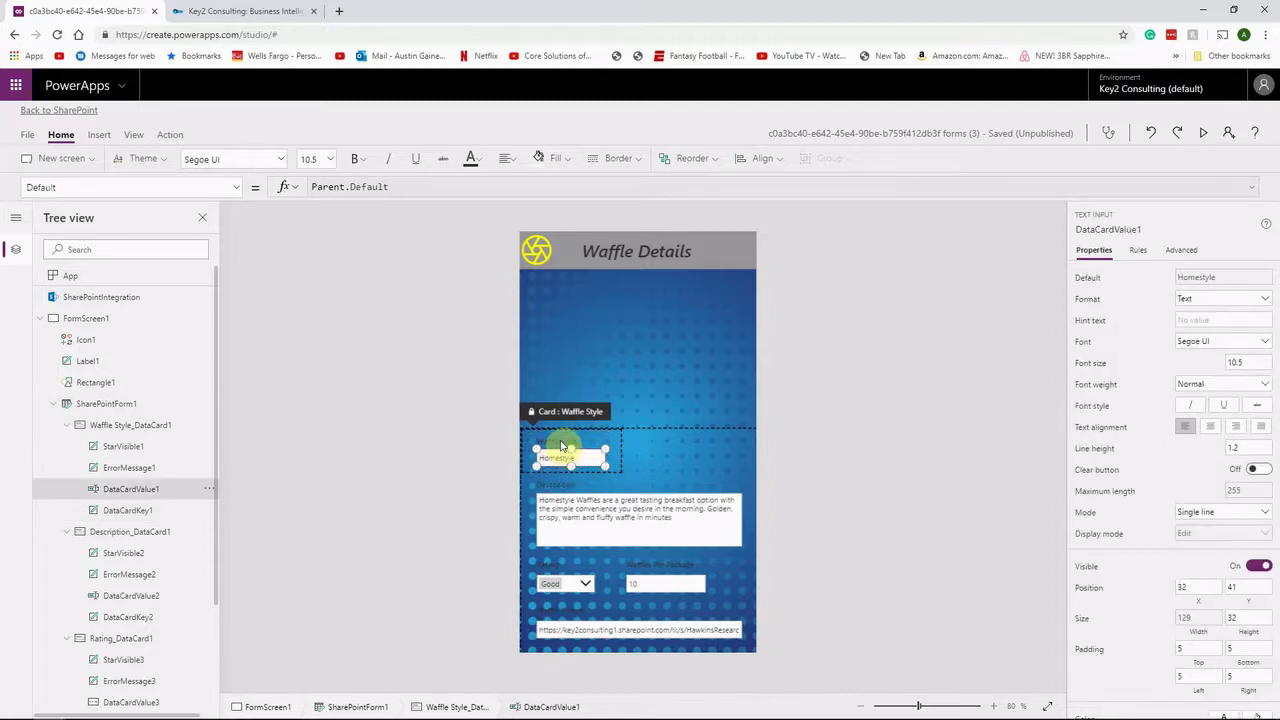
left_click(563, 444)
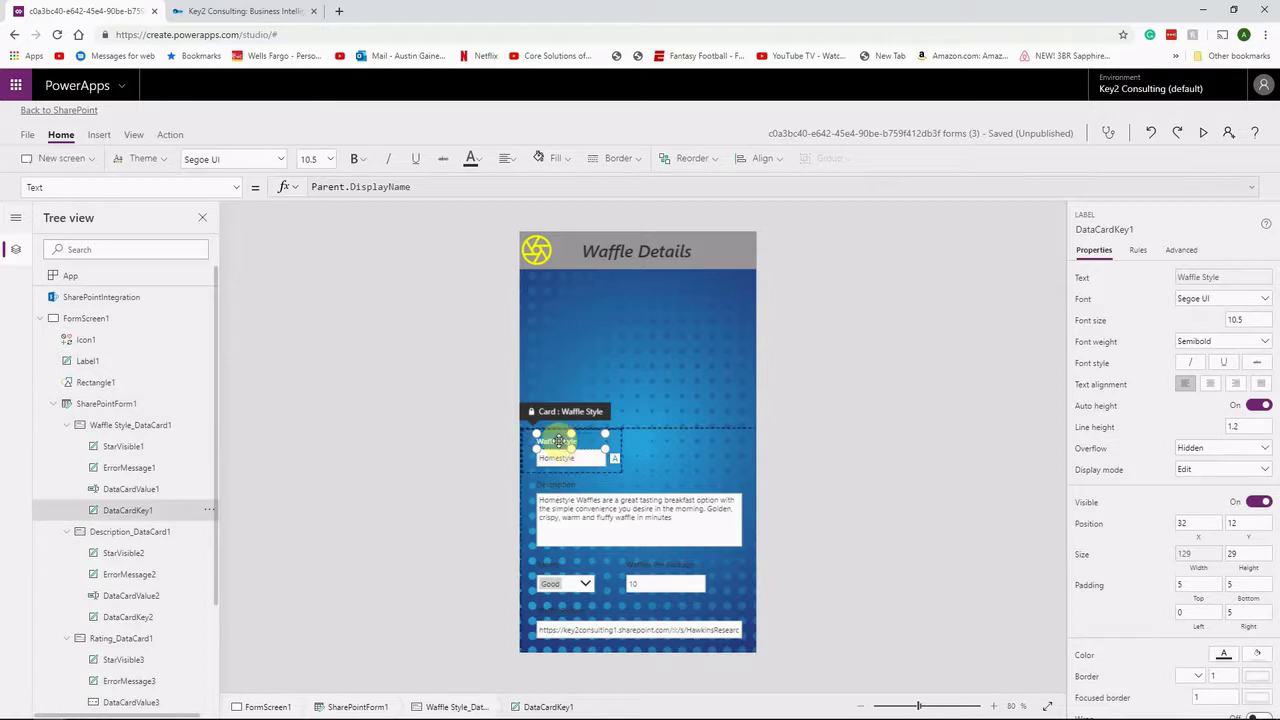
left_click(657, 469)
left_click(555, 440)
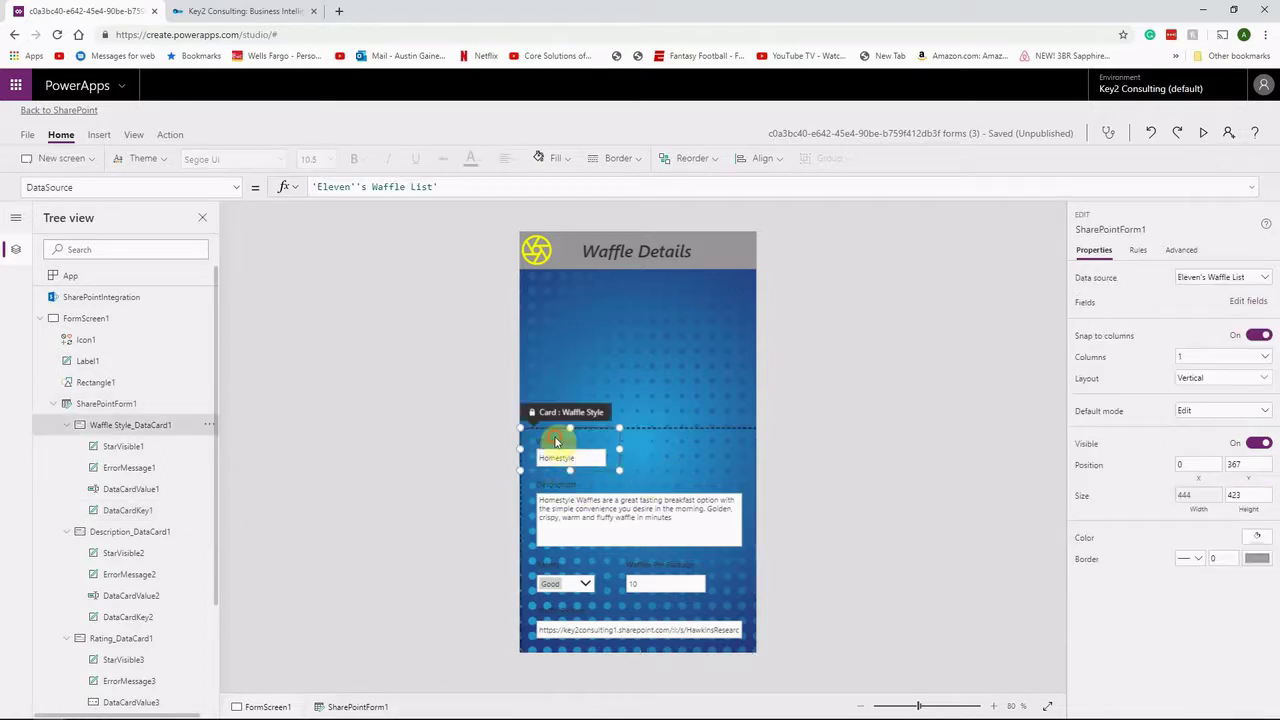
left_click(555, 440)
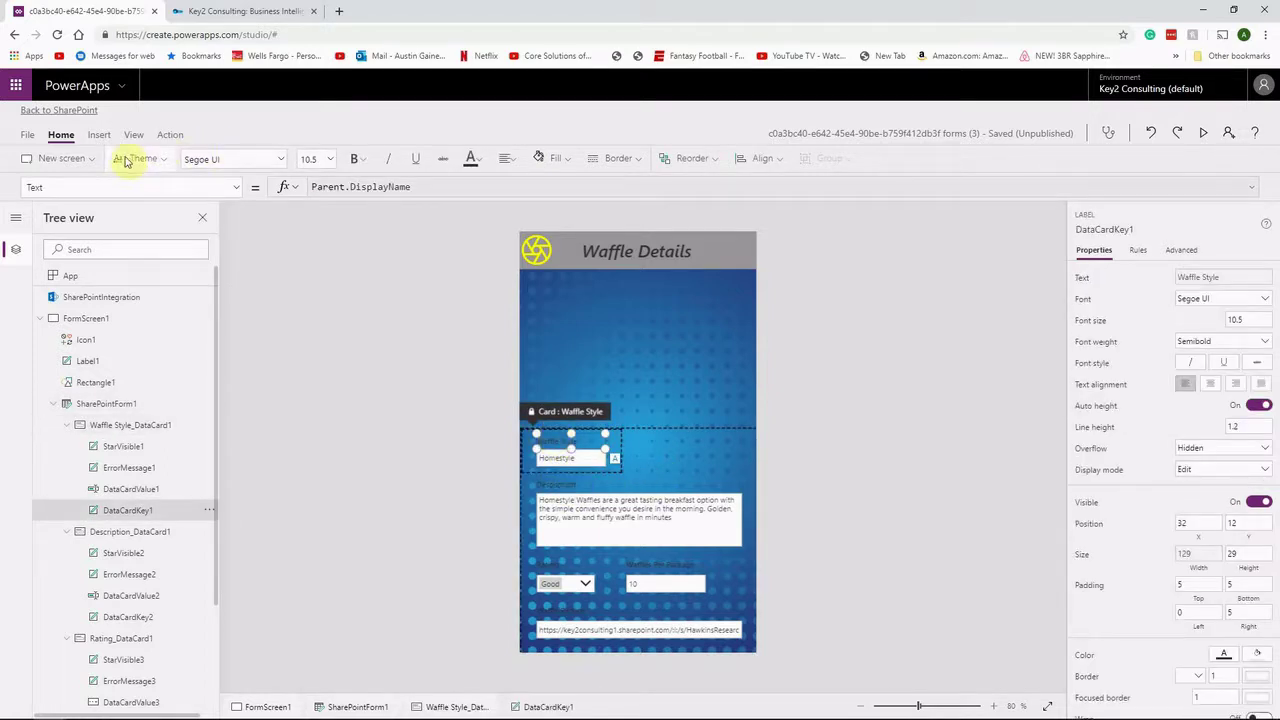
left_click(470, 158)
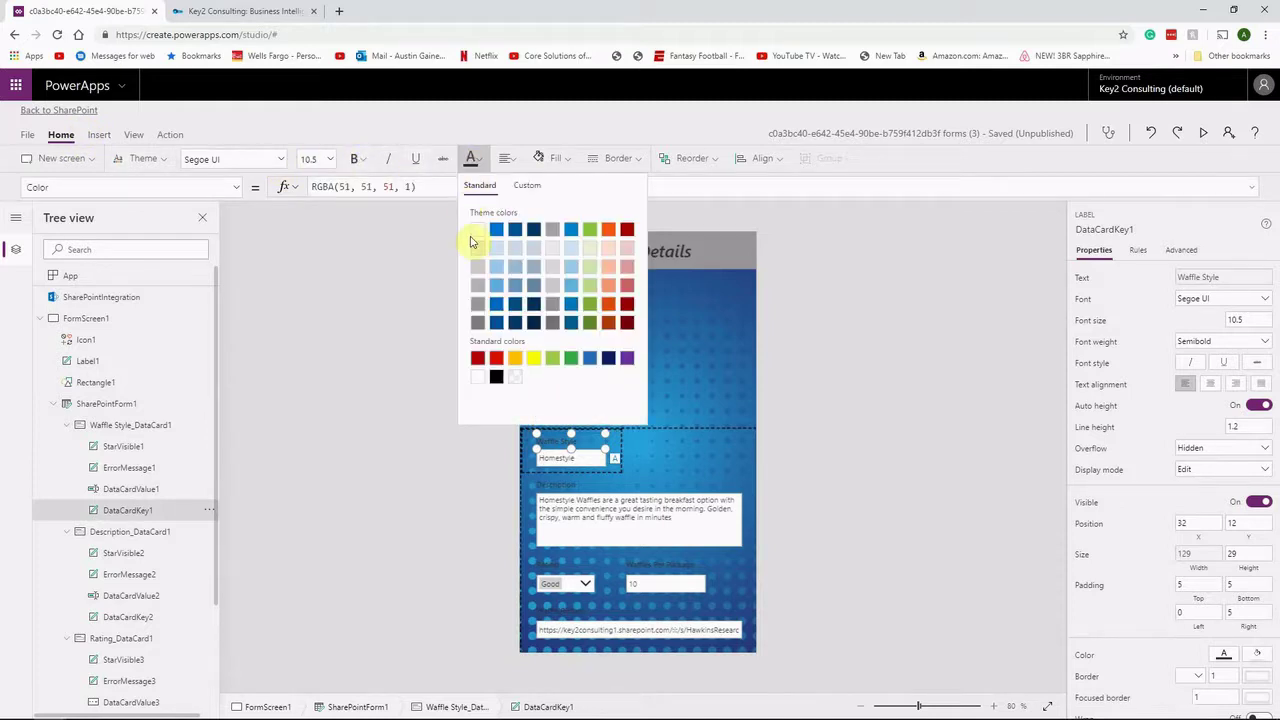
Set the text color of the Description and Rating labels to white.
left_click(547, 487)
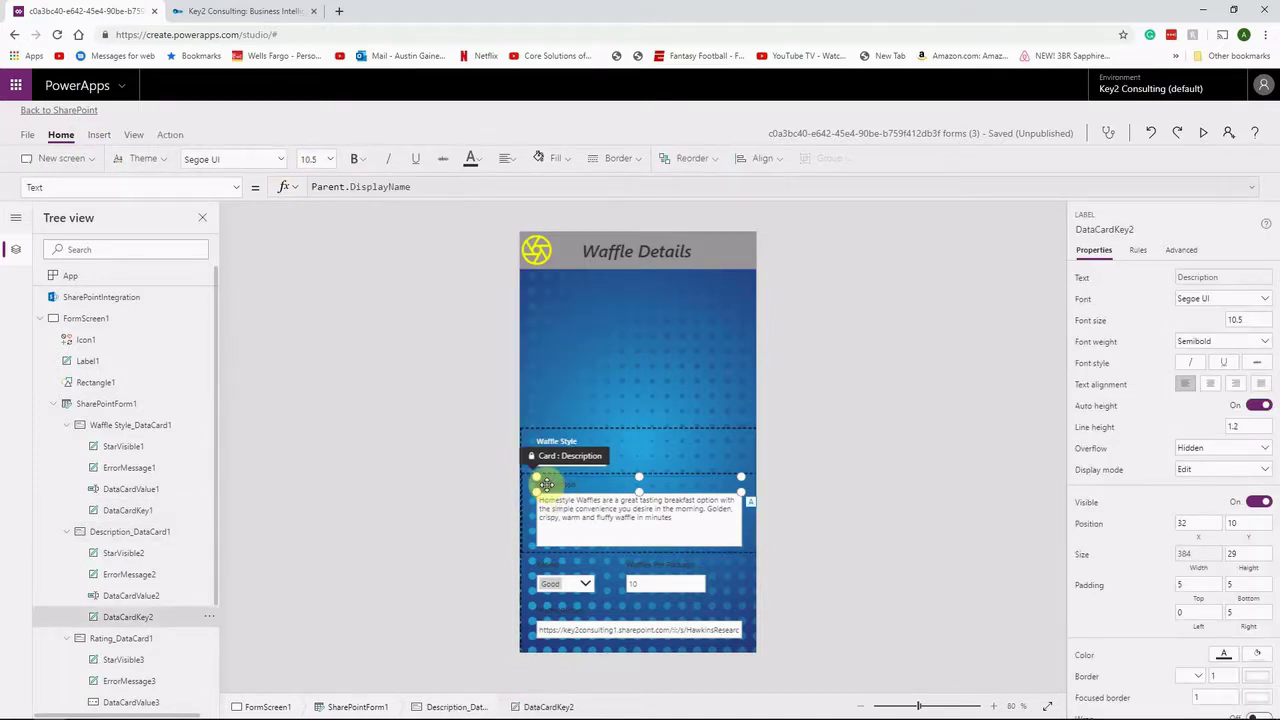
left_click(470, 160)
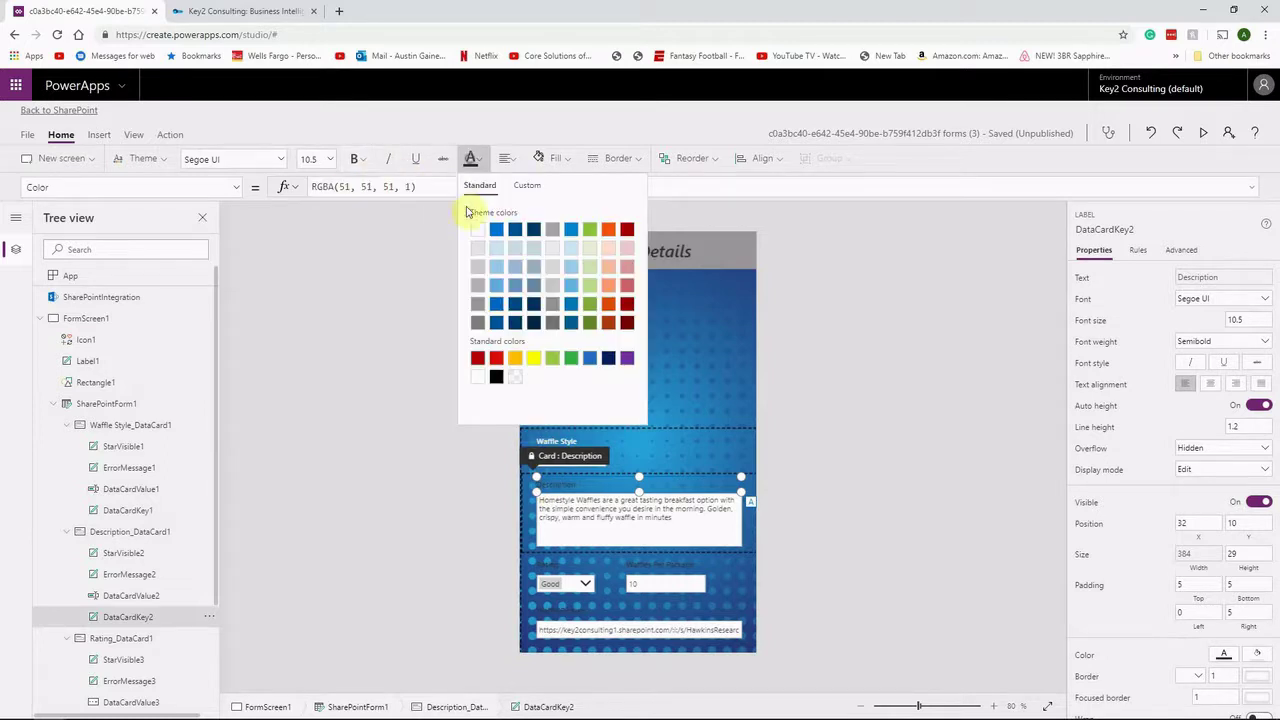
left_click(543, 563)
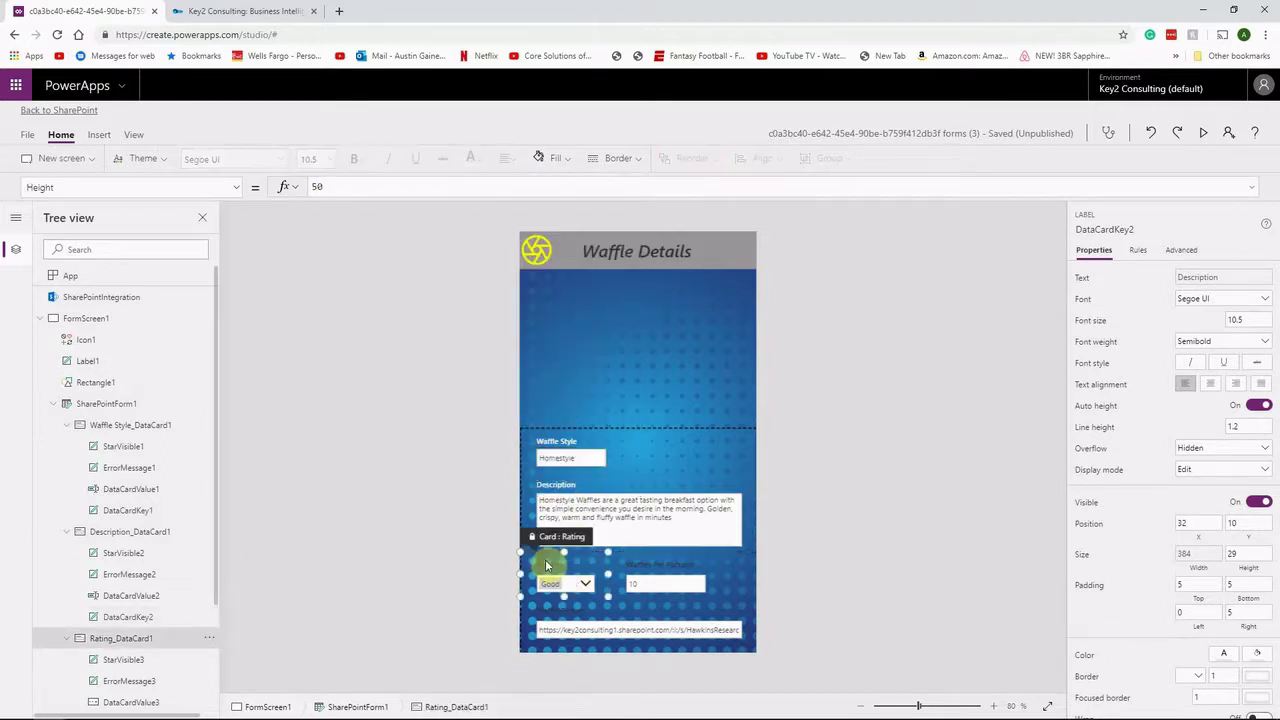
left_click(543, 563)
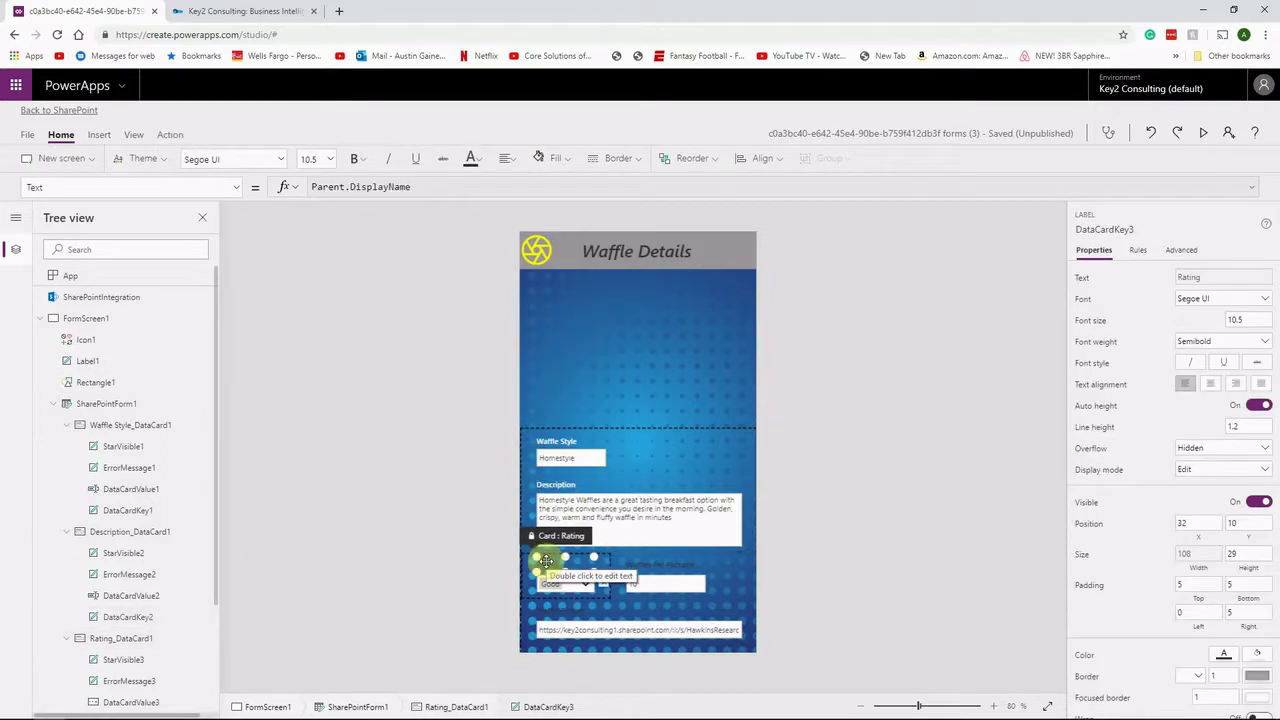
left_click(470, 158)
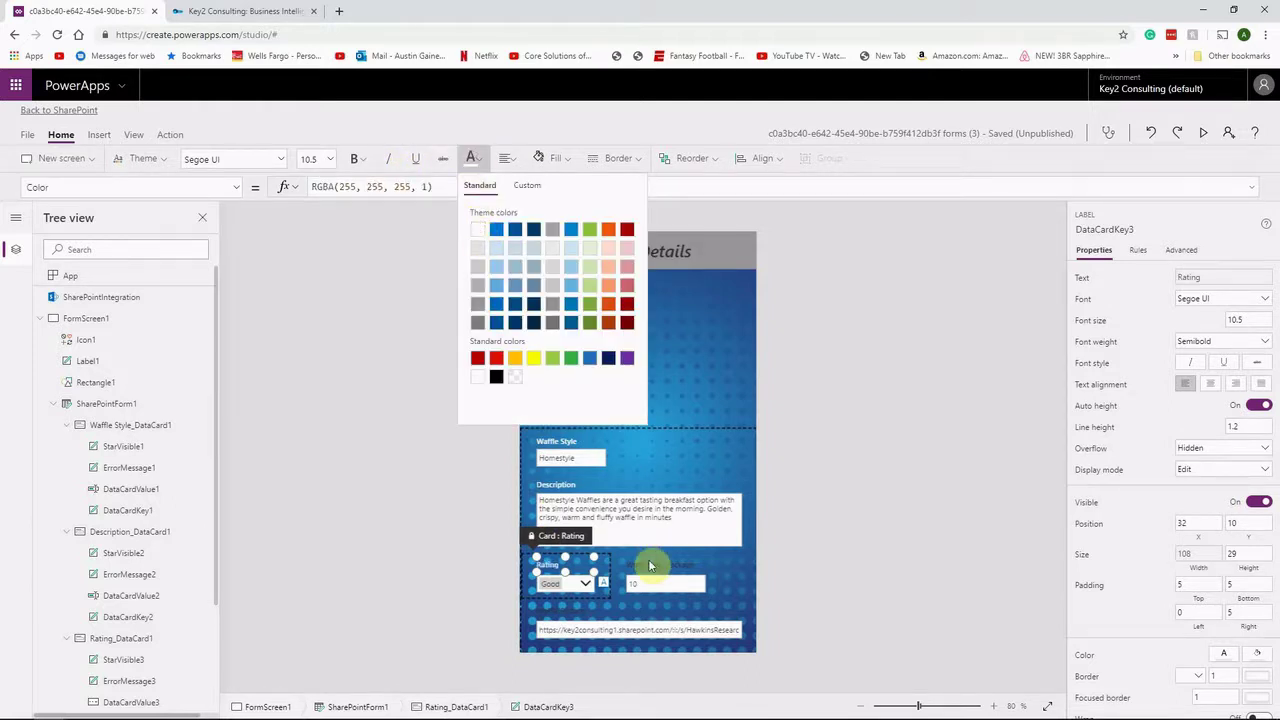
Set the text color of the Waffles Per Package and Waffle Picture labels to white.
left_click(648, 559)
left_click(648, 562)
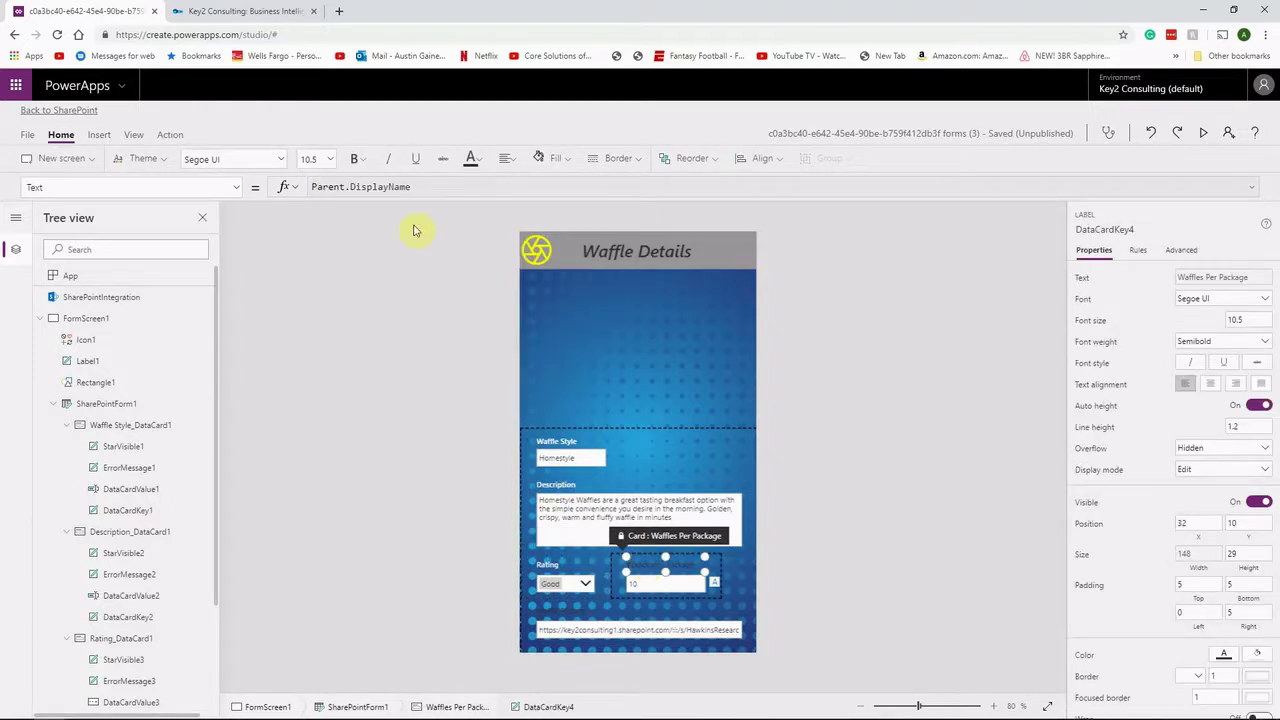
left_click(470, 158)
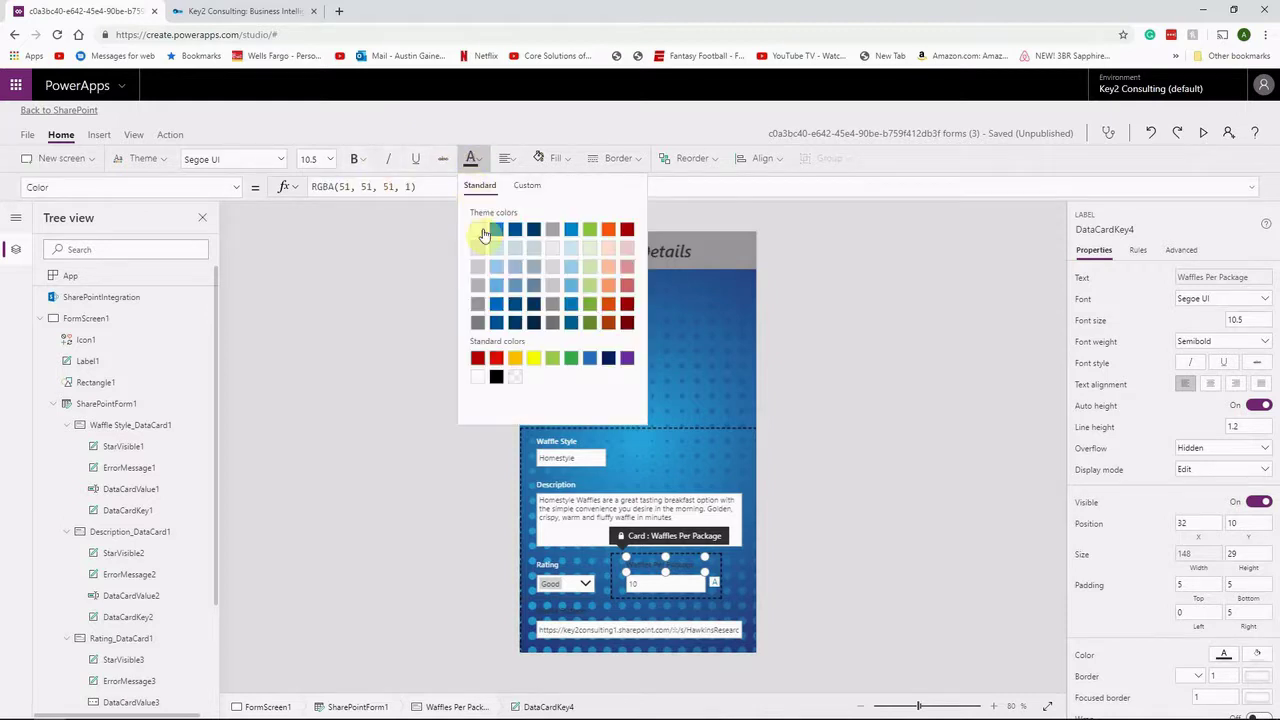
left_click(479, 236)
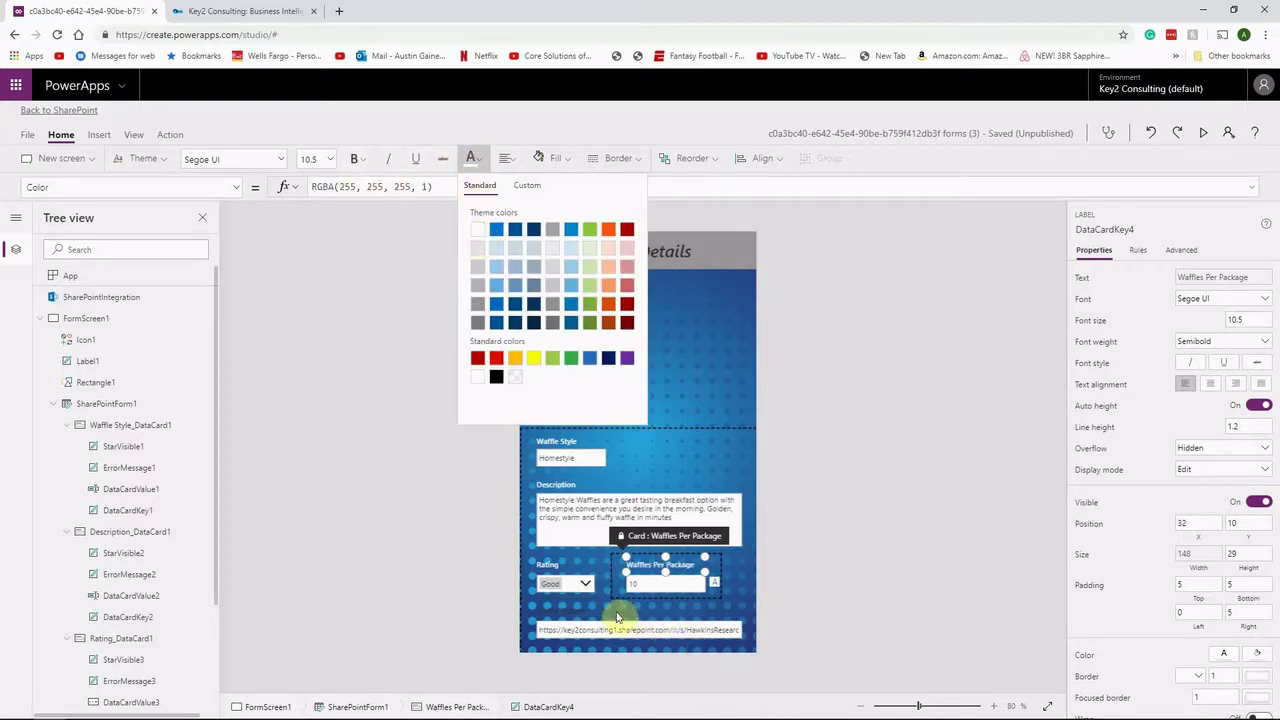
left_click(578, 614)
left_click(573, 611)
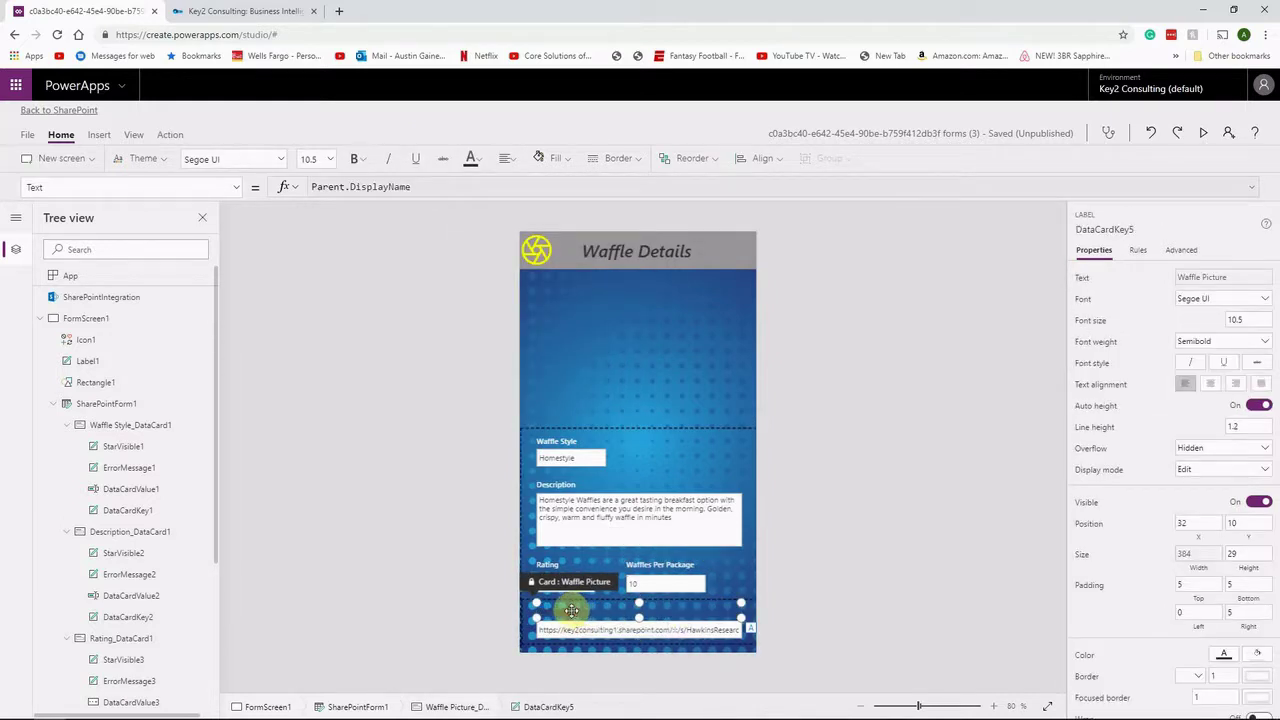
left_click(474, 157)
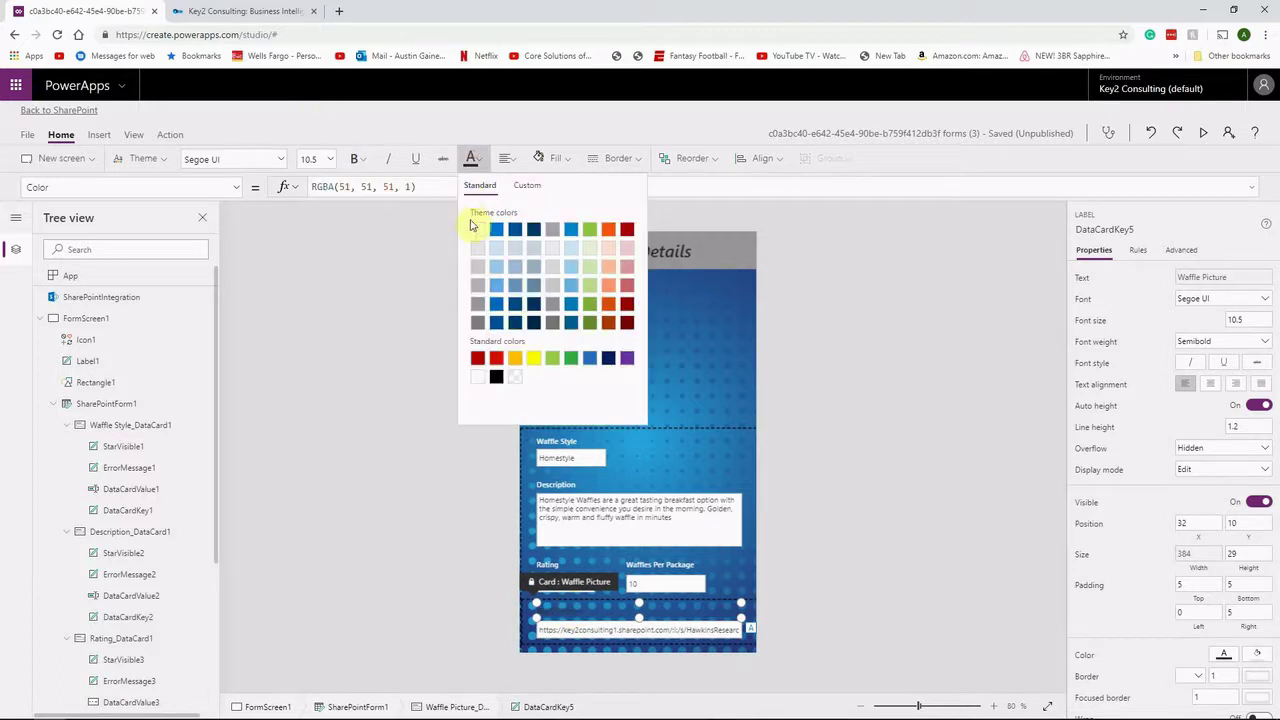
left_click(478, 230)
left_click(673, 469)
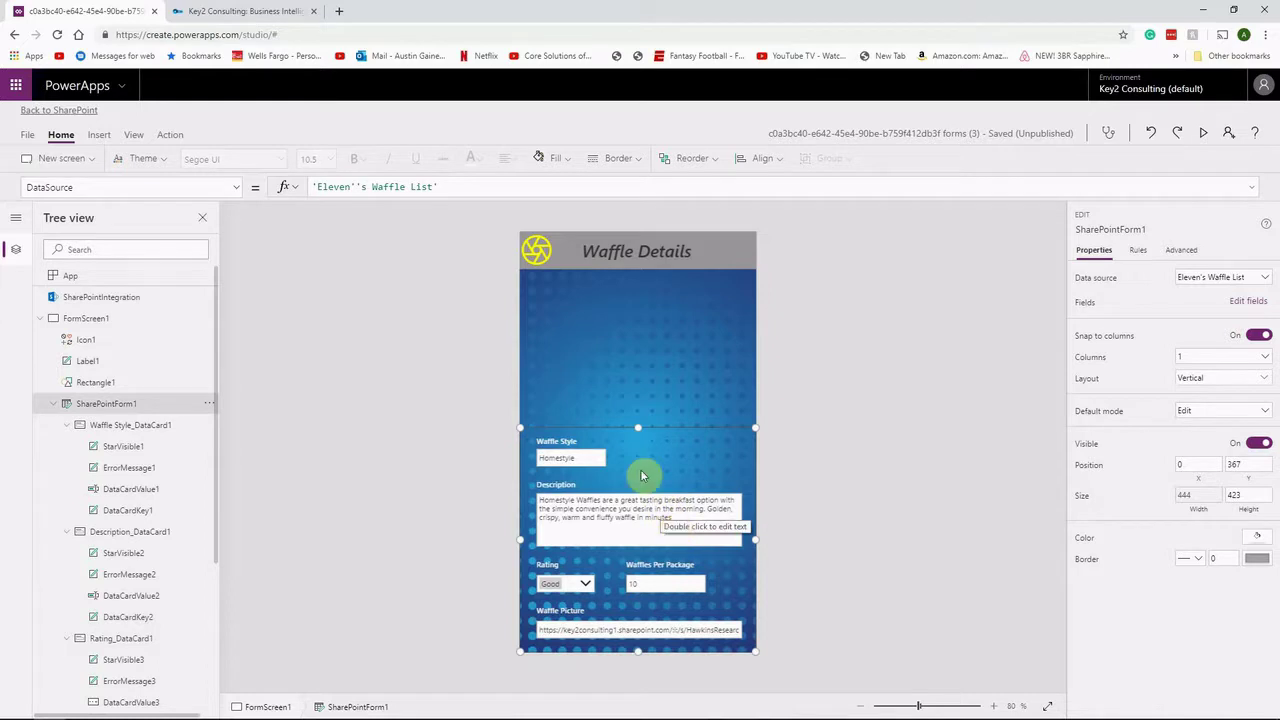
Insert an image control on the form screen.
left_click(649, 389)
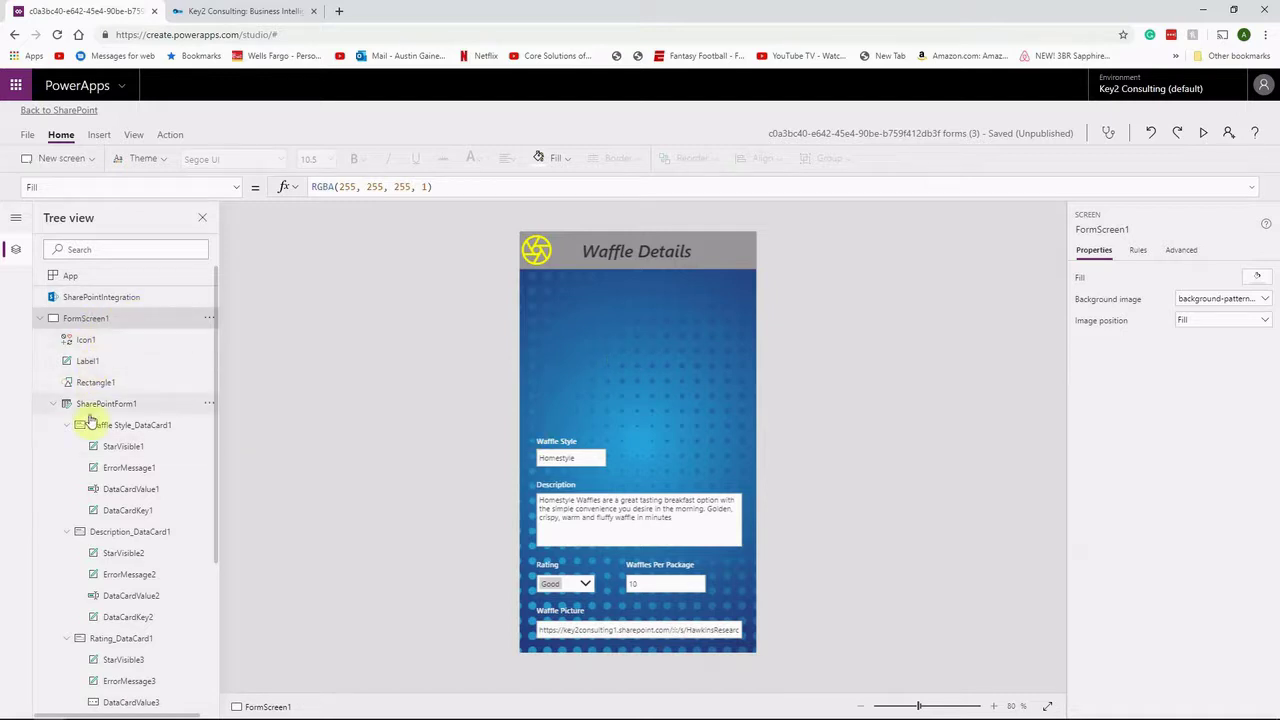
left_click(88, 404)
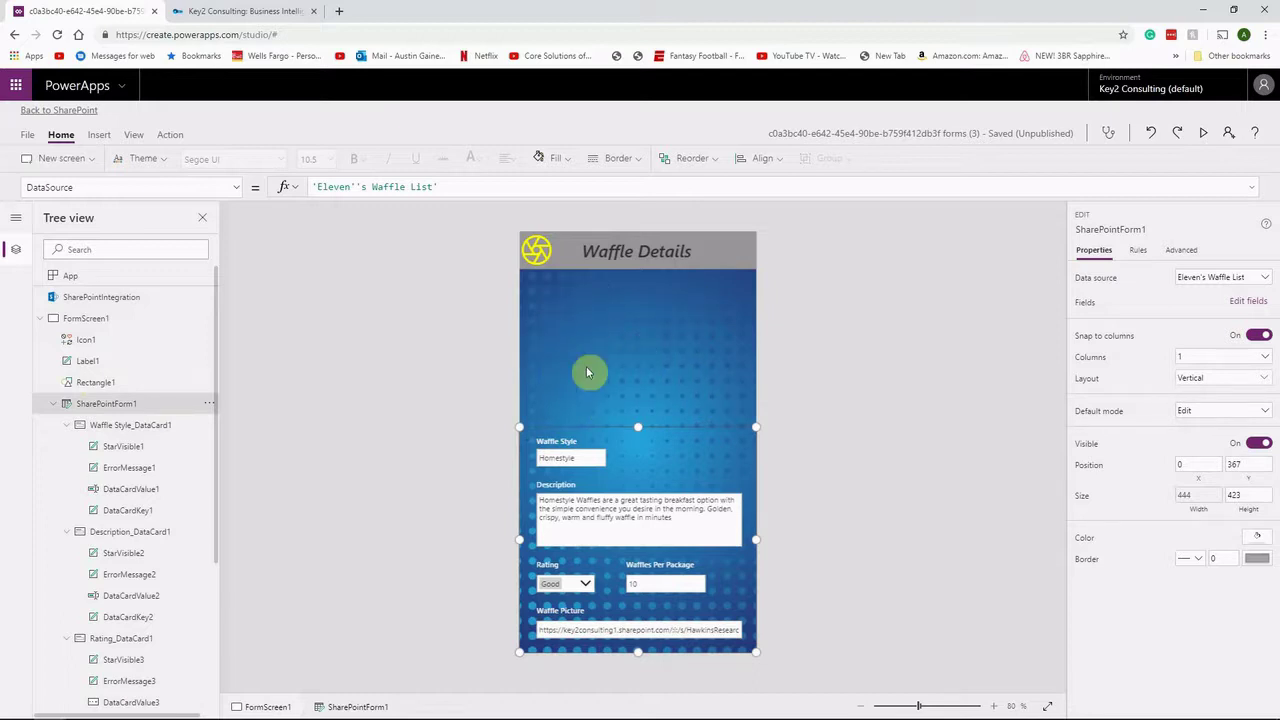
left_click(98, 134)
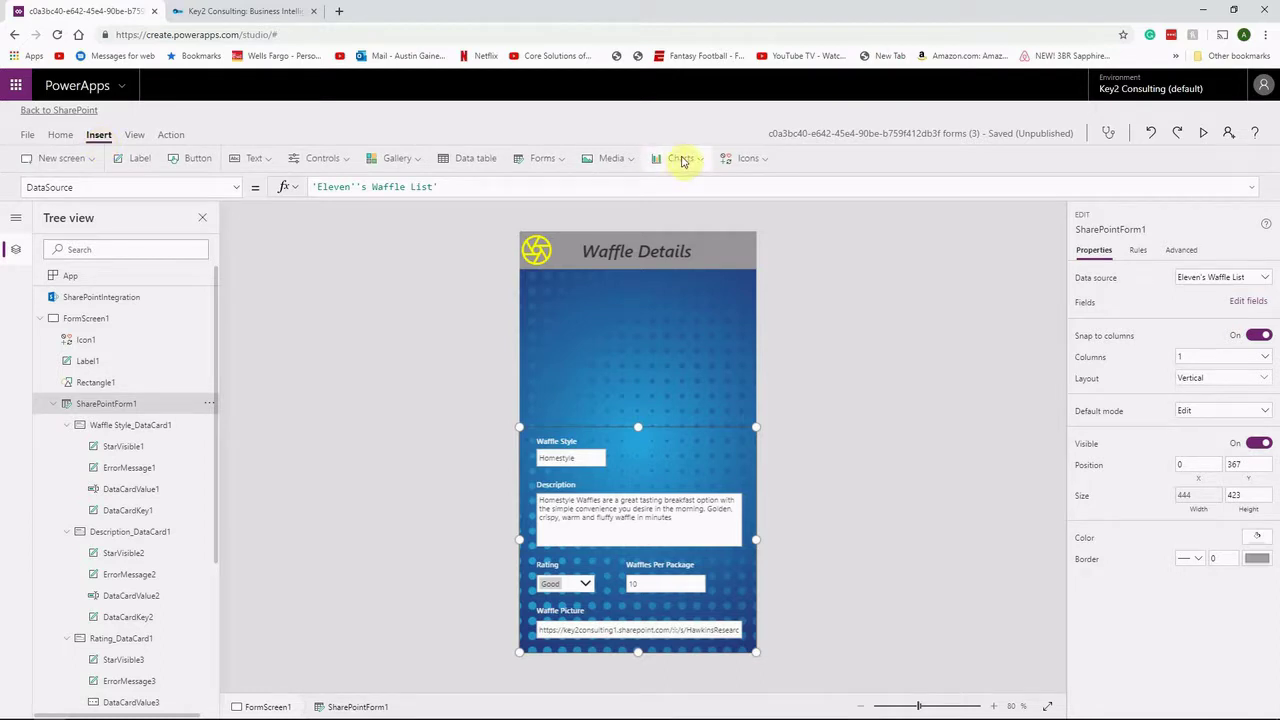
left_click(631, 162)
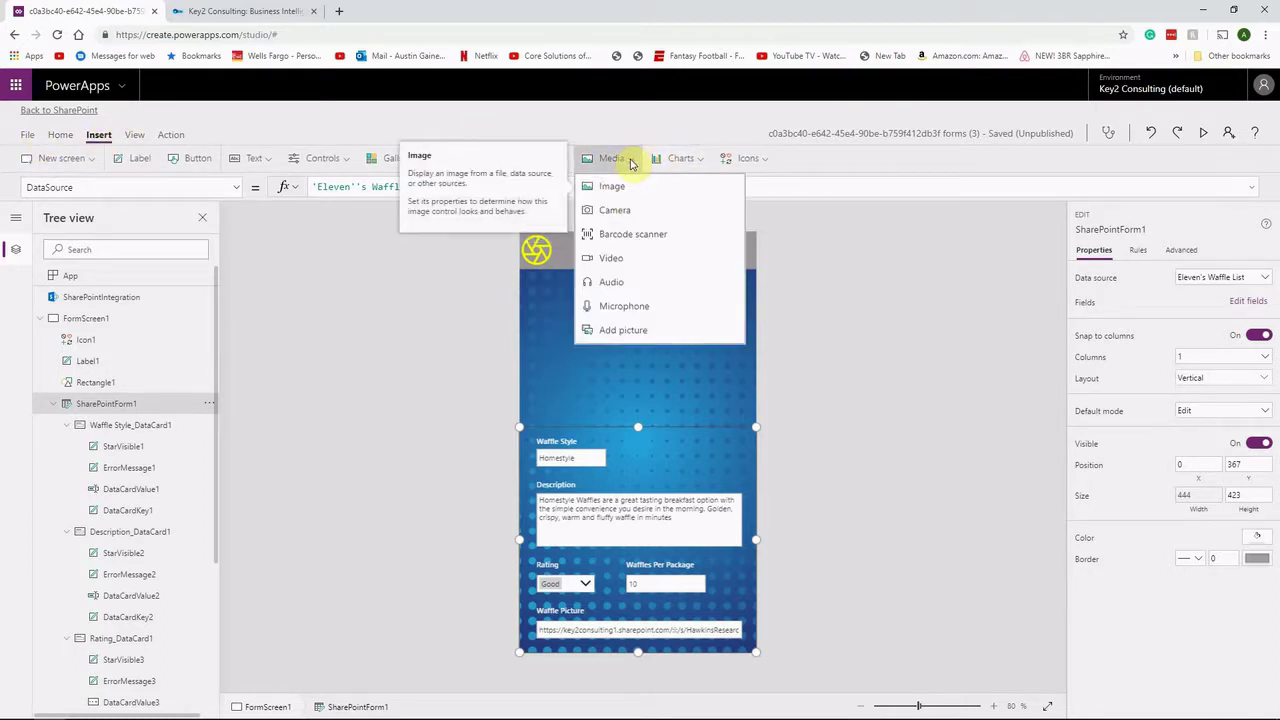
left_click(612, 190)
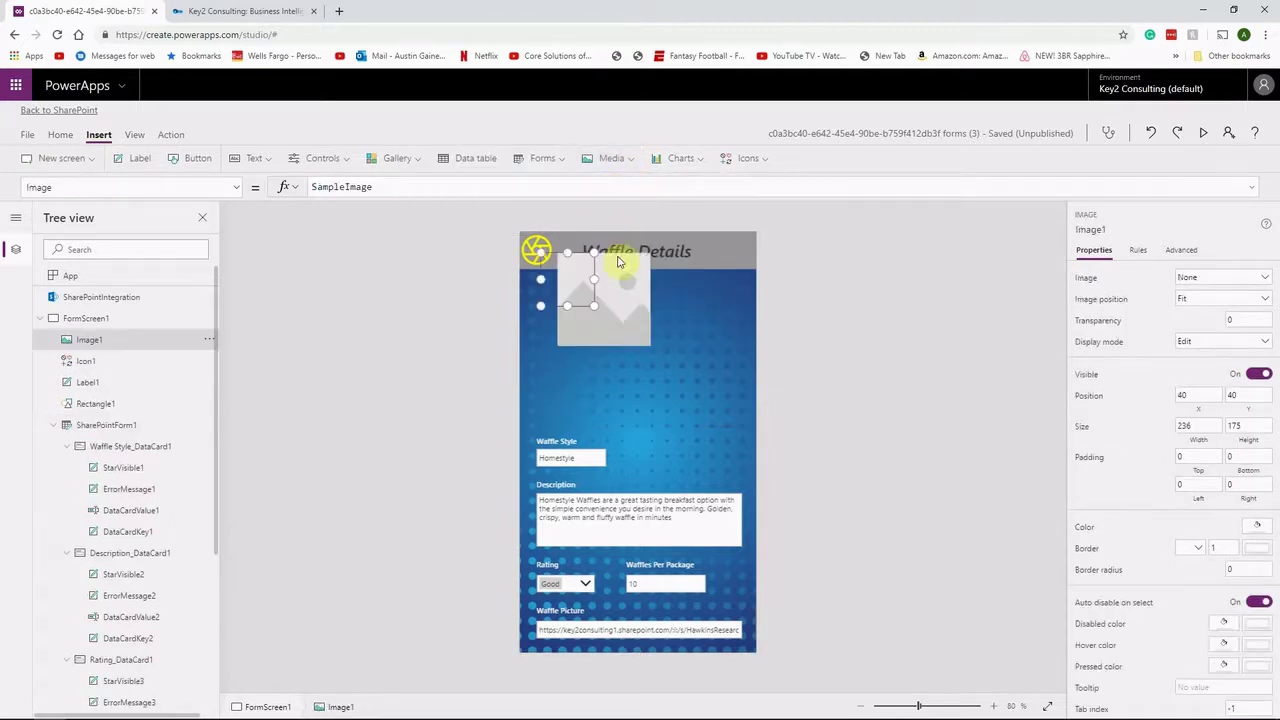
Move the image placeholder below the header and resize it to about 328 by 167, reaching the form screen's right edge.
left_click_drag(586, 296, 628, 344)
left_click(651, 354)
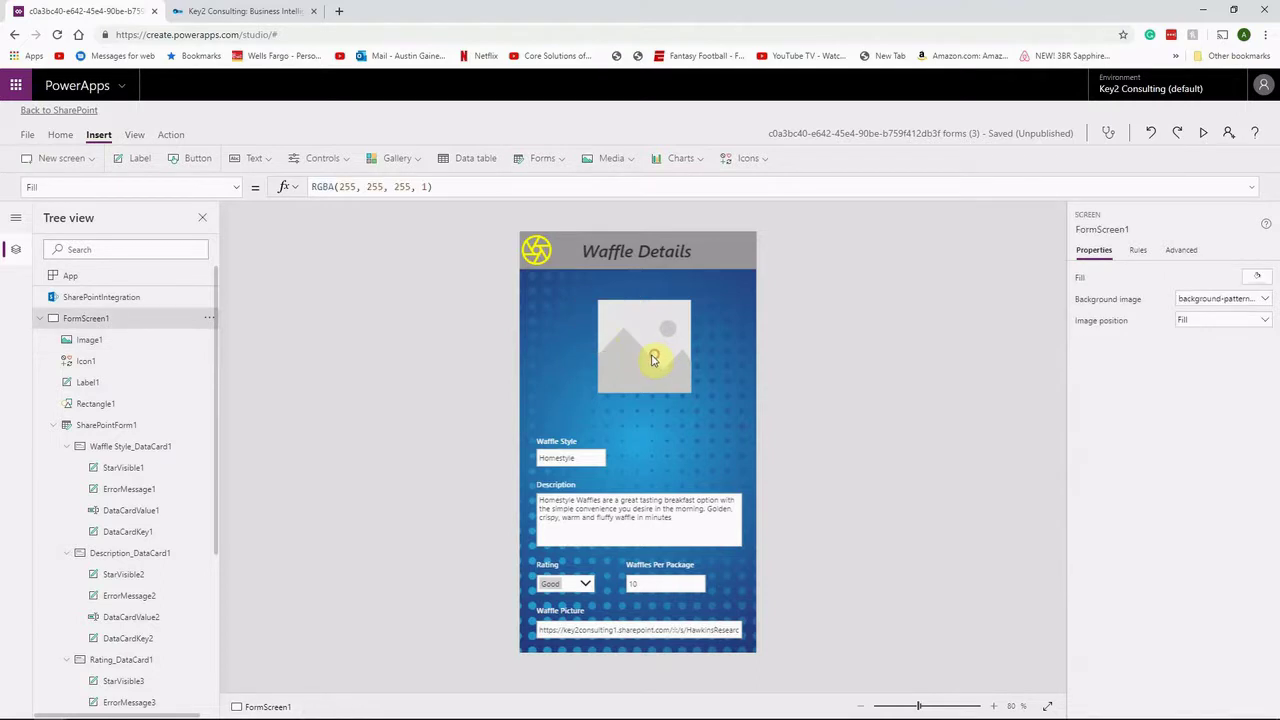
left_click(618, 342)
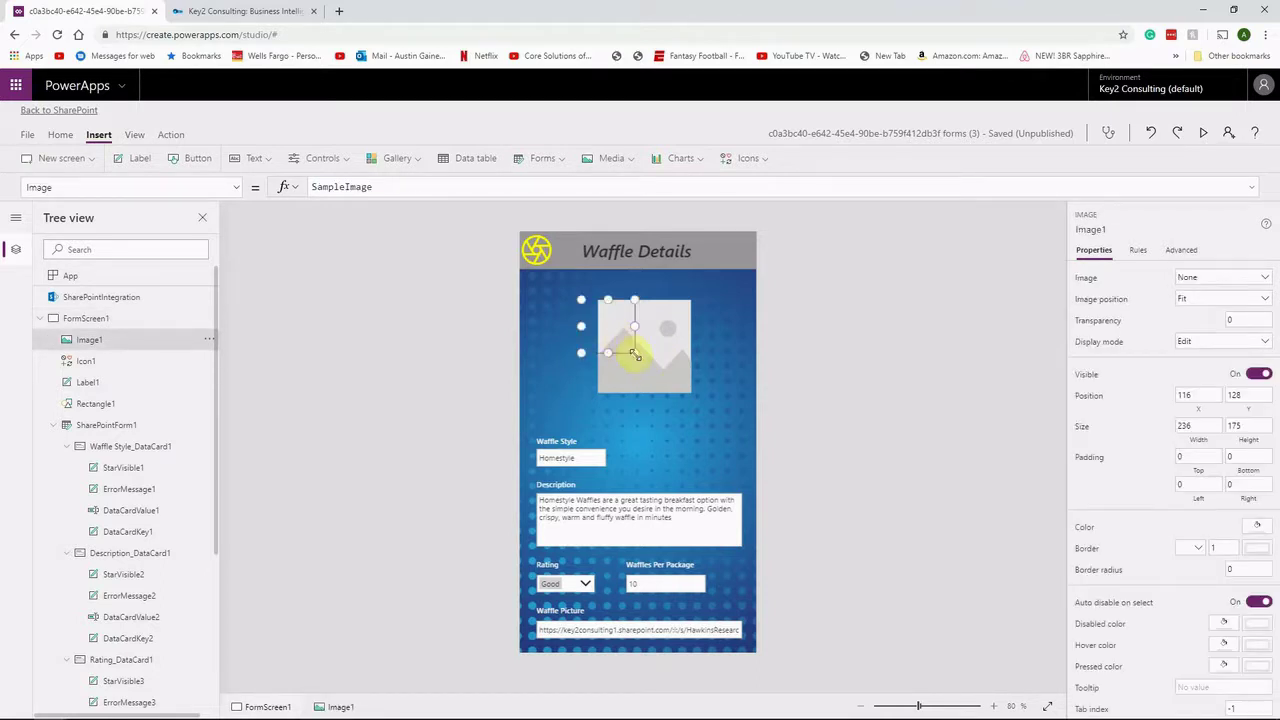
left_click_drag(634, 352, 750, 388)
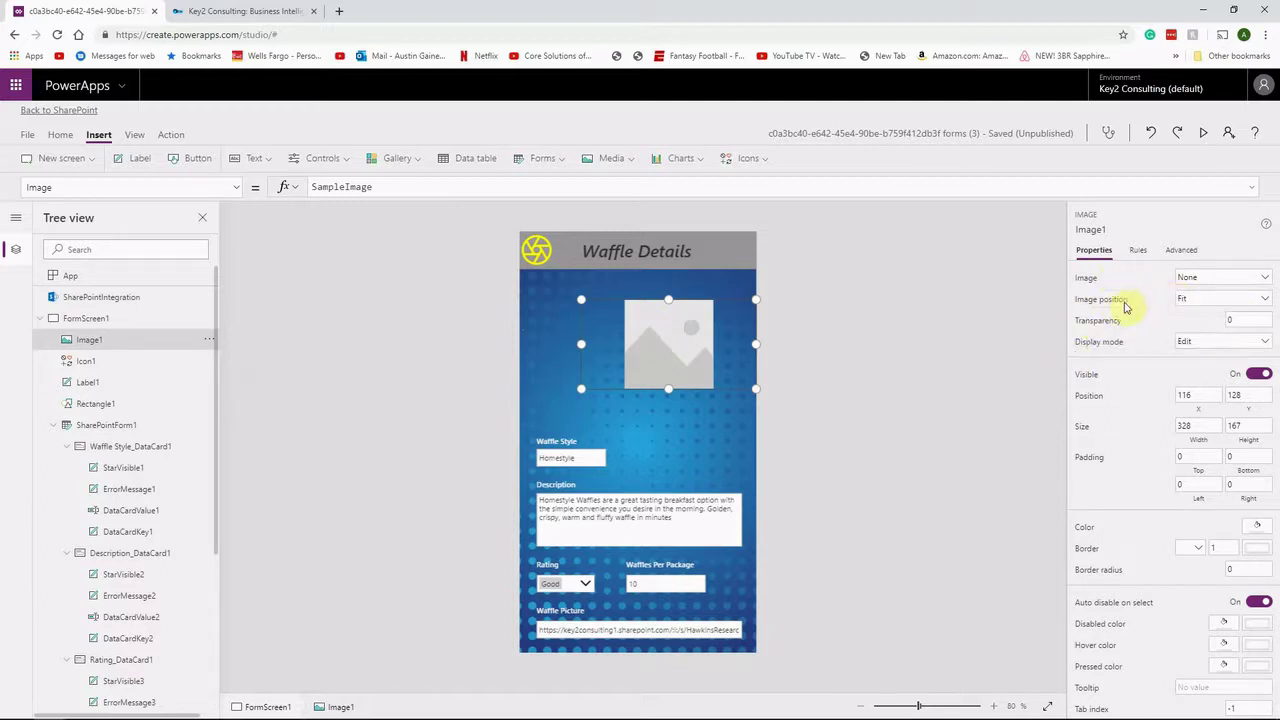
Set the image position to Fill and stretch the image to about 444 by 296, filling the space between header and fields.
left_click(1192, 298)
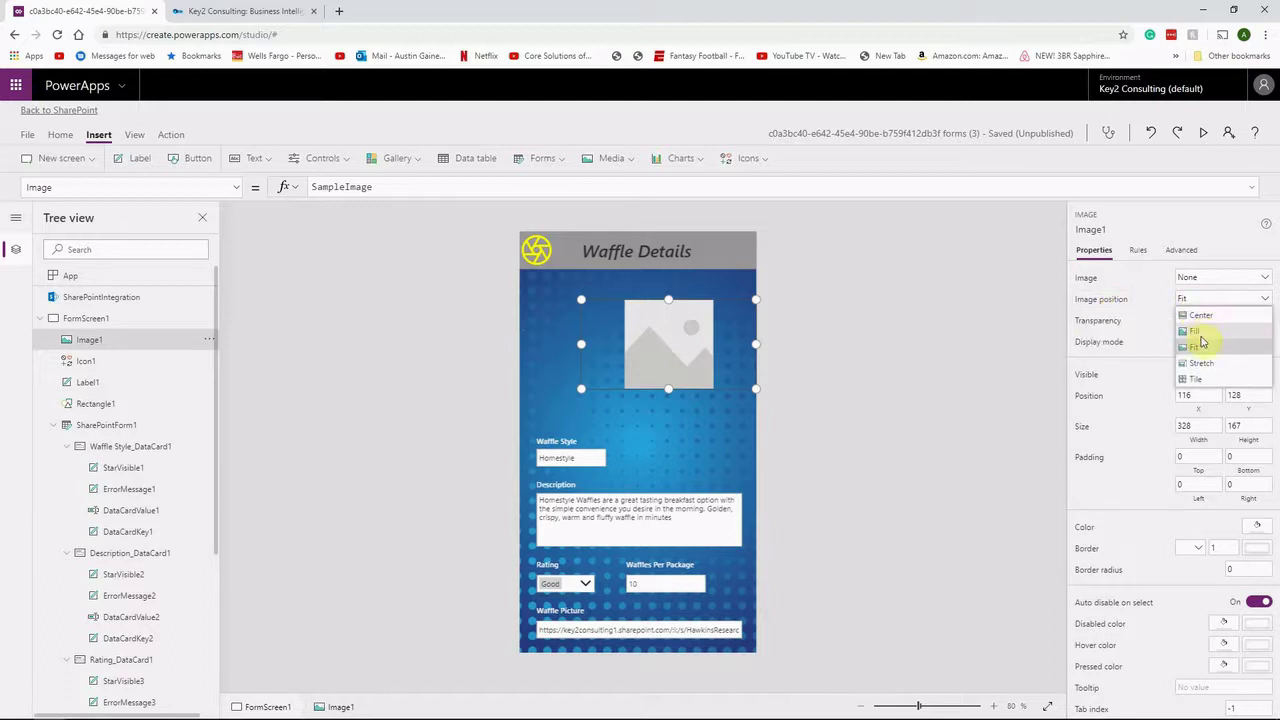
left_click(1200, 336)
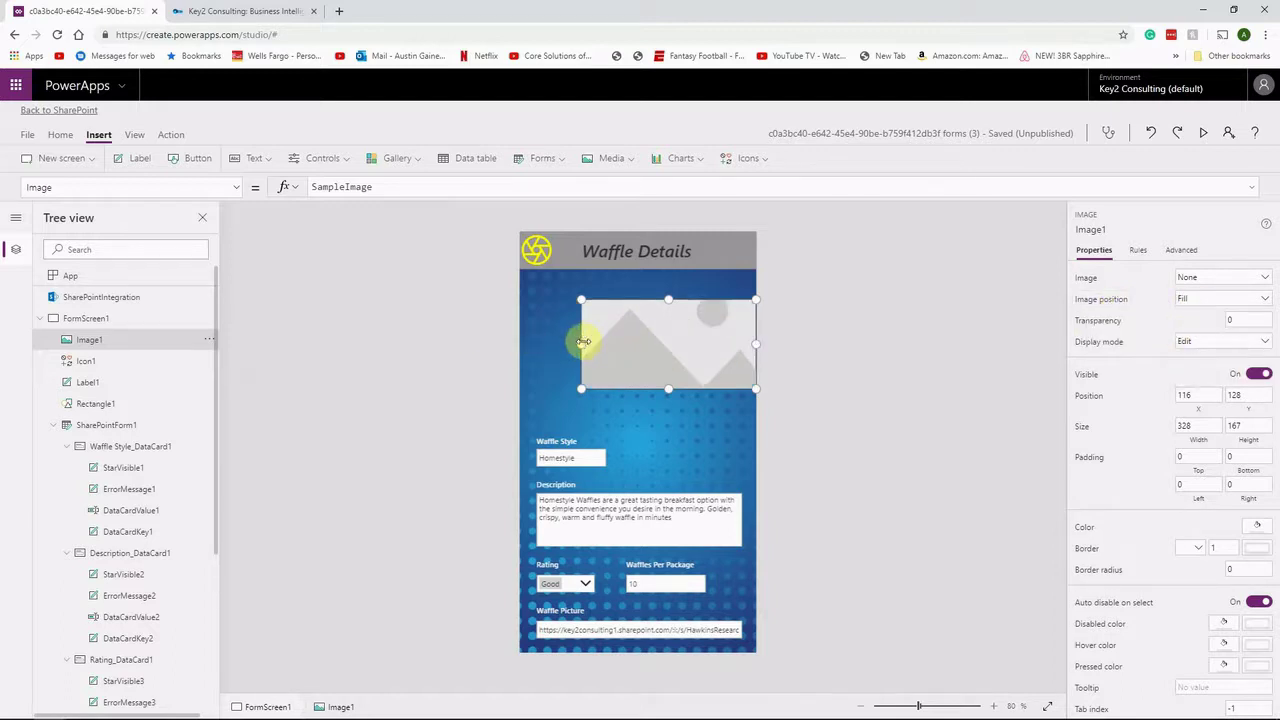
left_click_drag(580, 344, 521, 340)
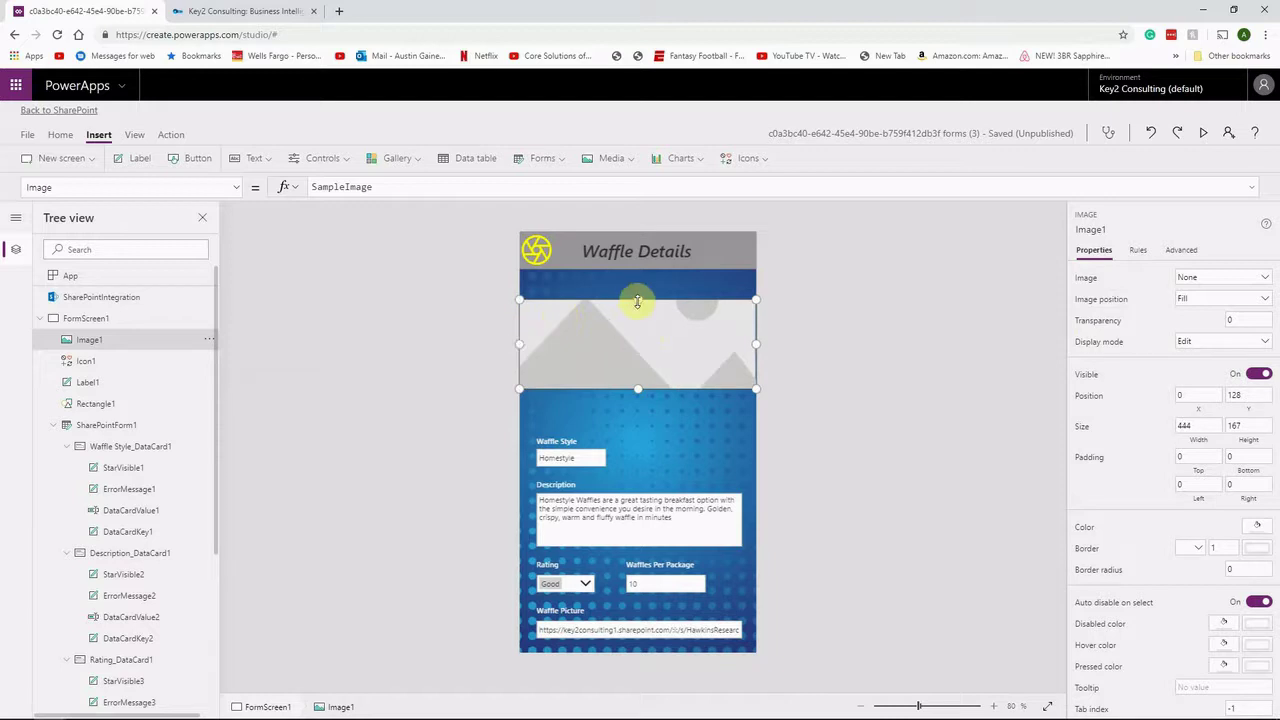
left_click_drag(639, 297, 637, 270)
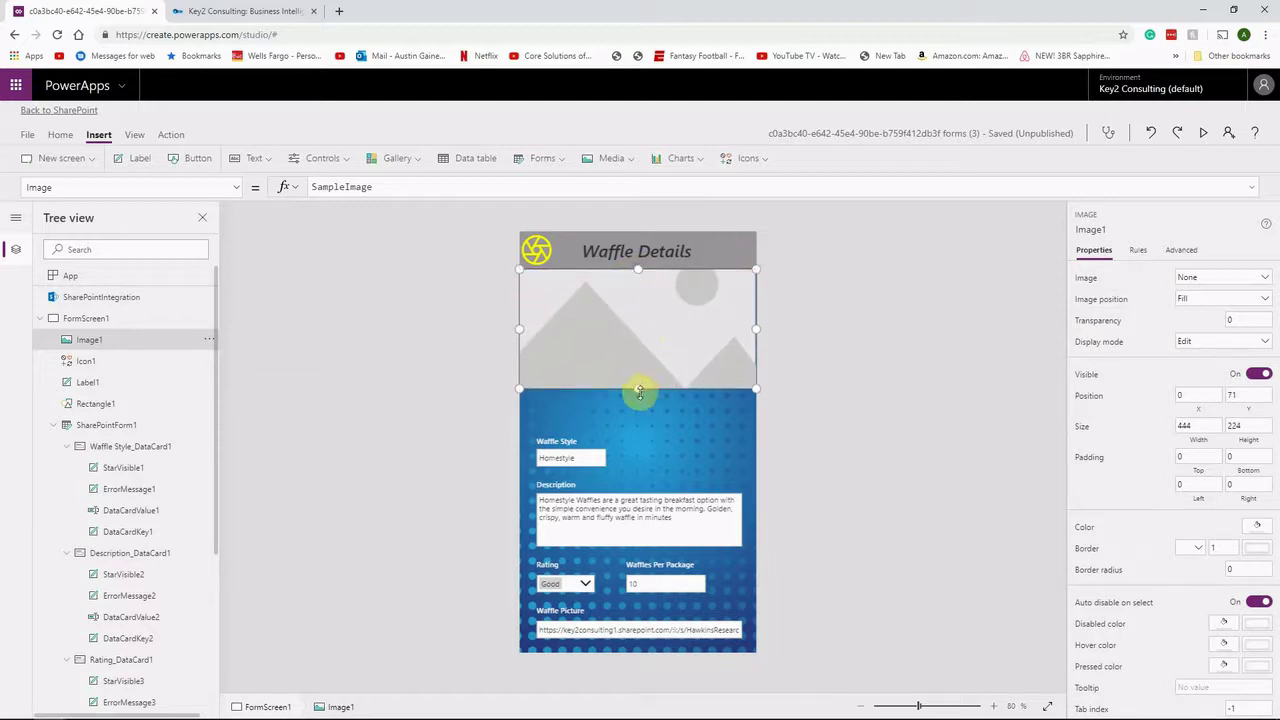
left_click_drag(638, 389, 644, 429)
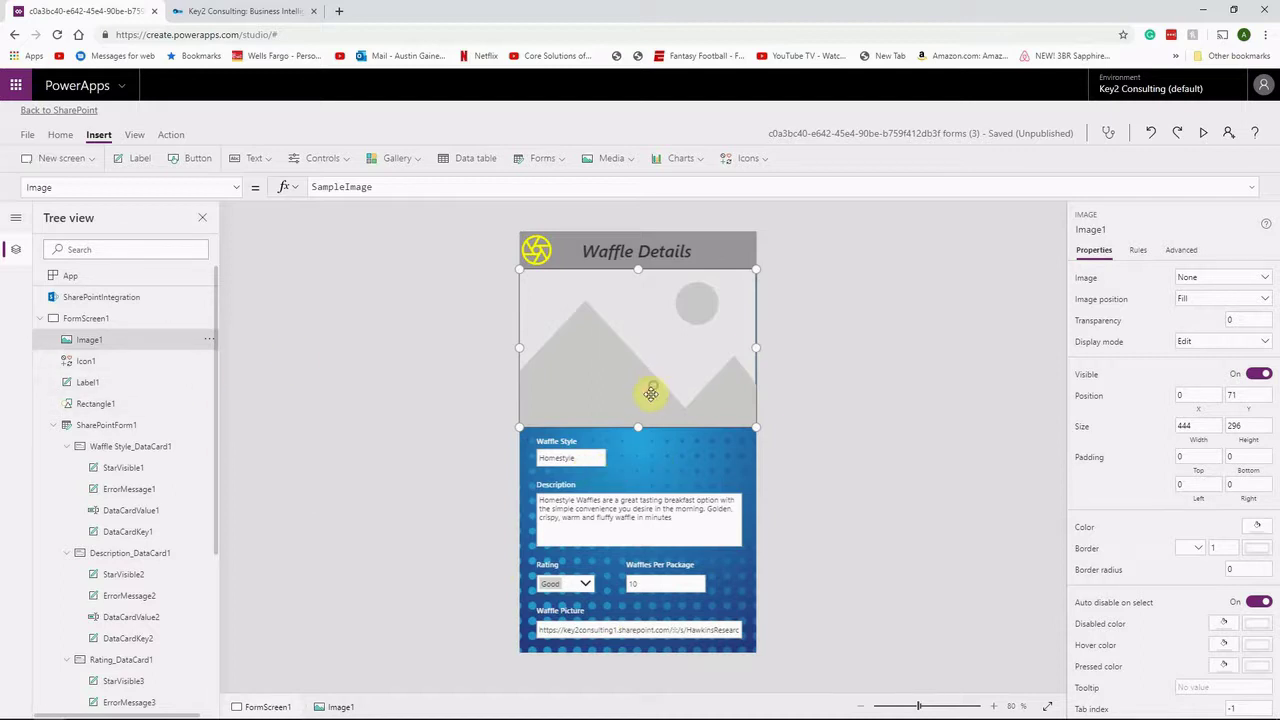
Rename the Waffle Picture card's text input DataCardValue5 as photourl.
left_click(561, 618)
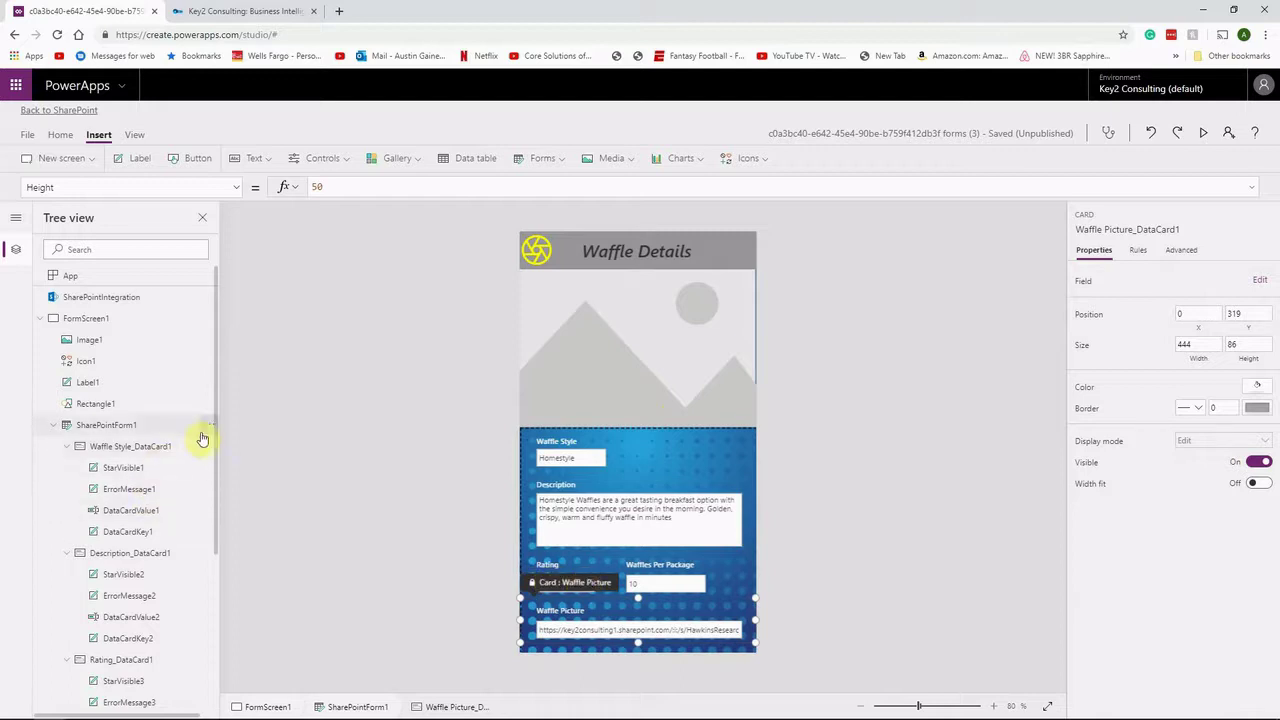
scroll(207, 491, "down", 1)
scroll(207, 491, "down", 3)
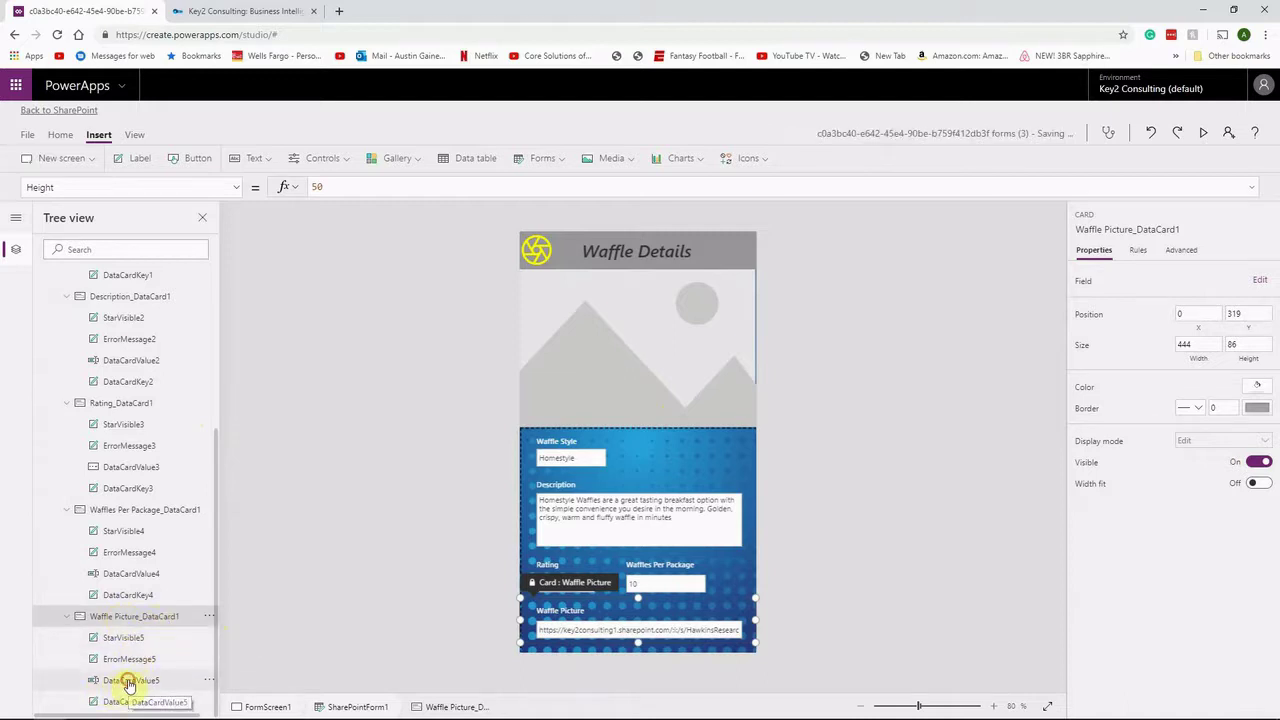
left_click(130, 686)
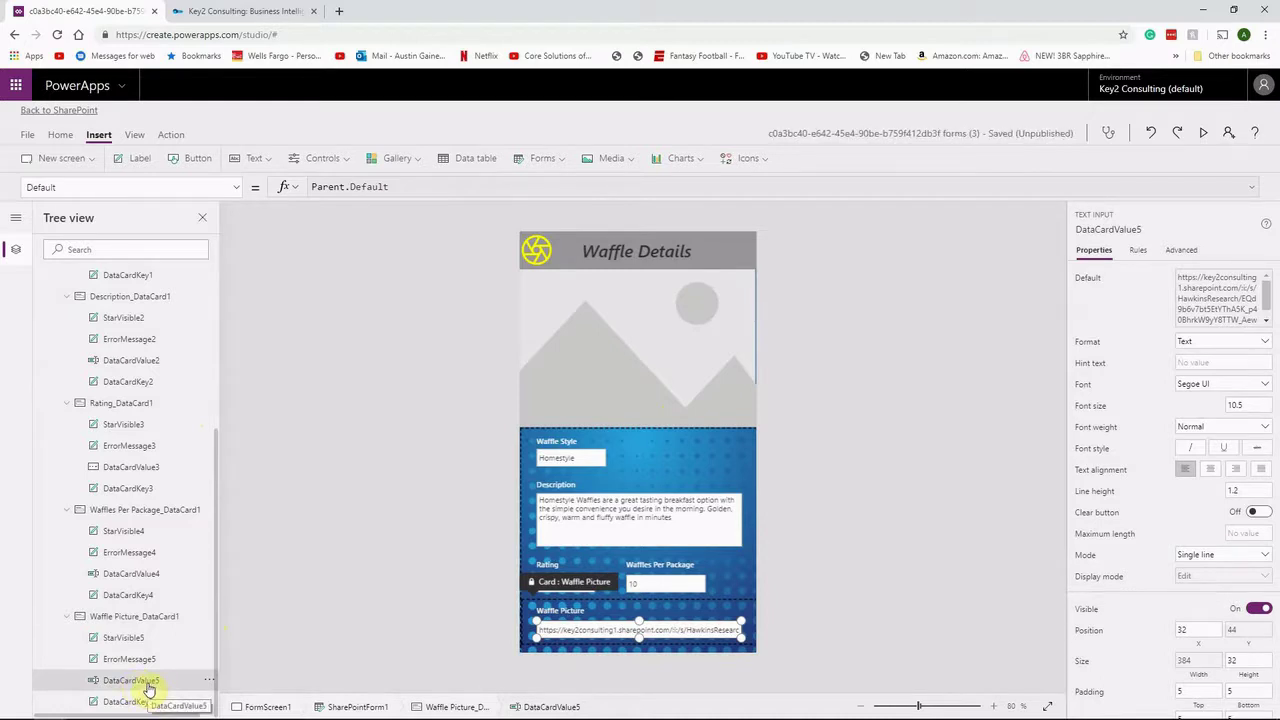
right_click(148, 688)
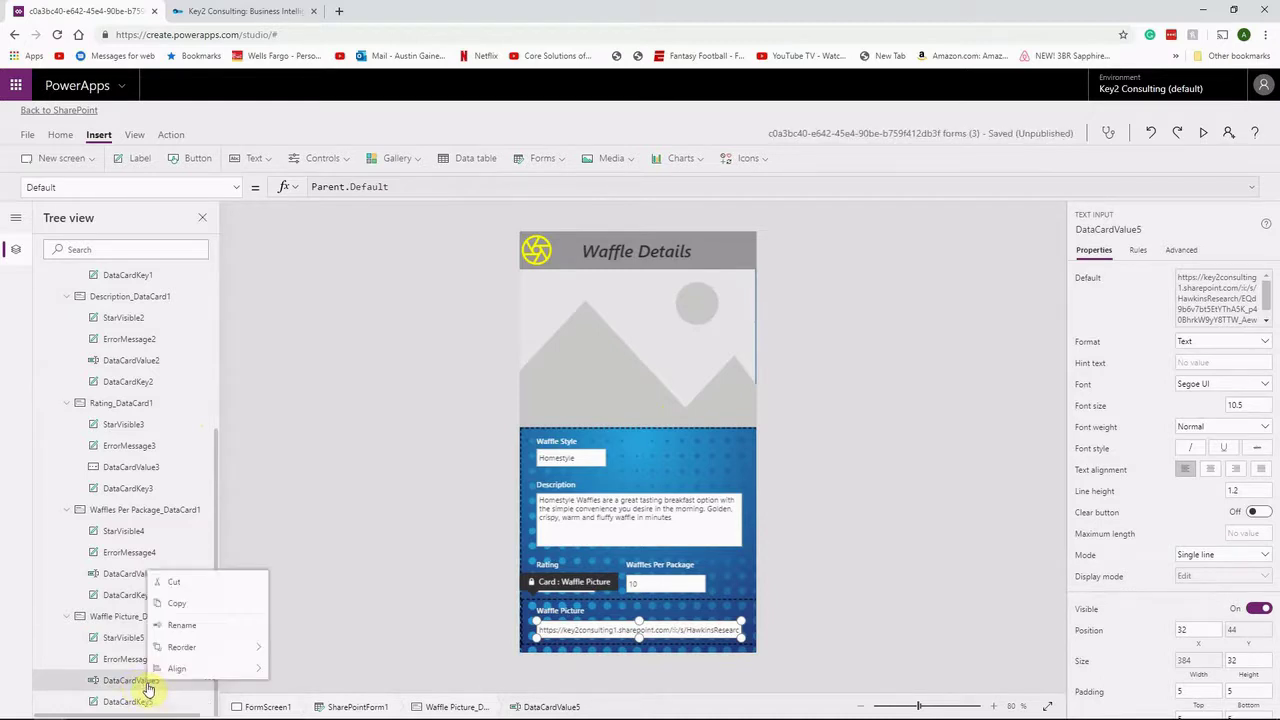
left_click(184, 625)
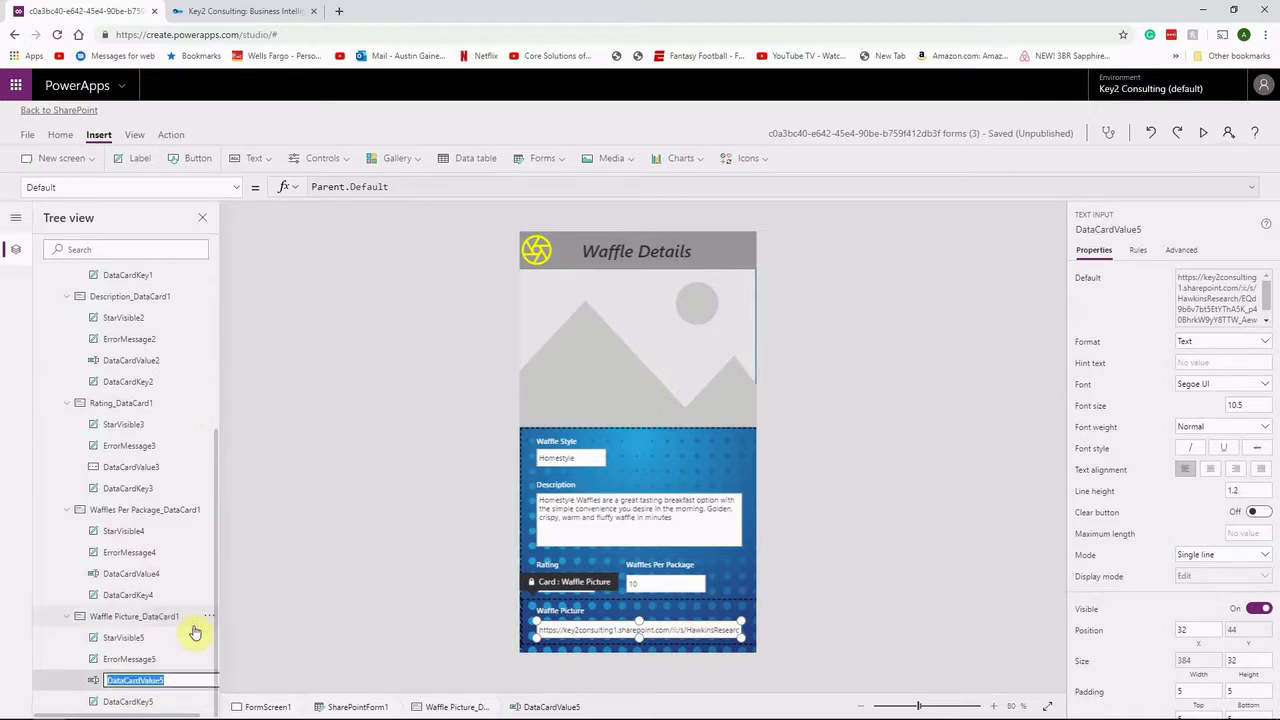
type("pi")
type("otourl")
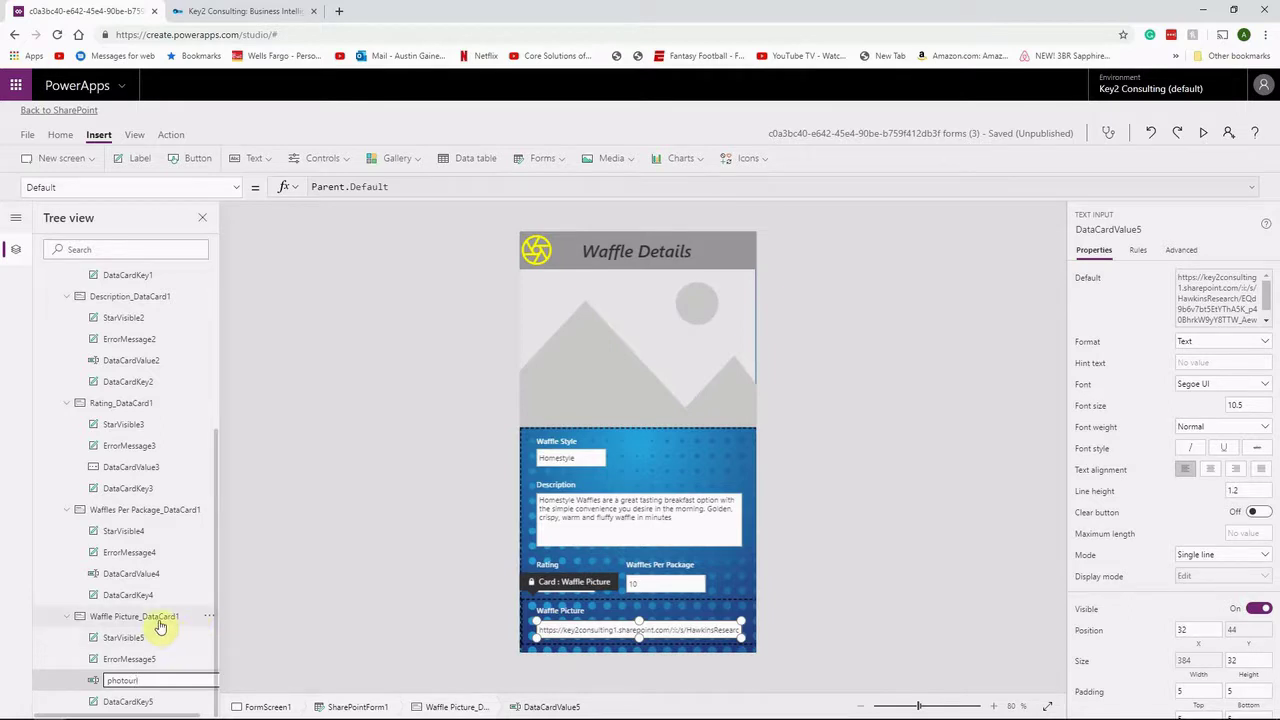
key("Return")
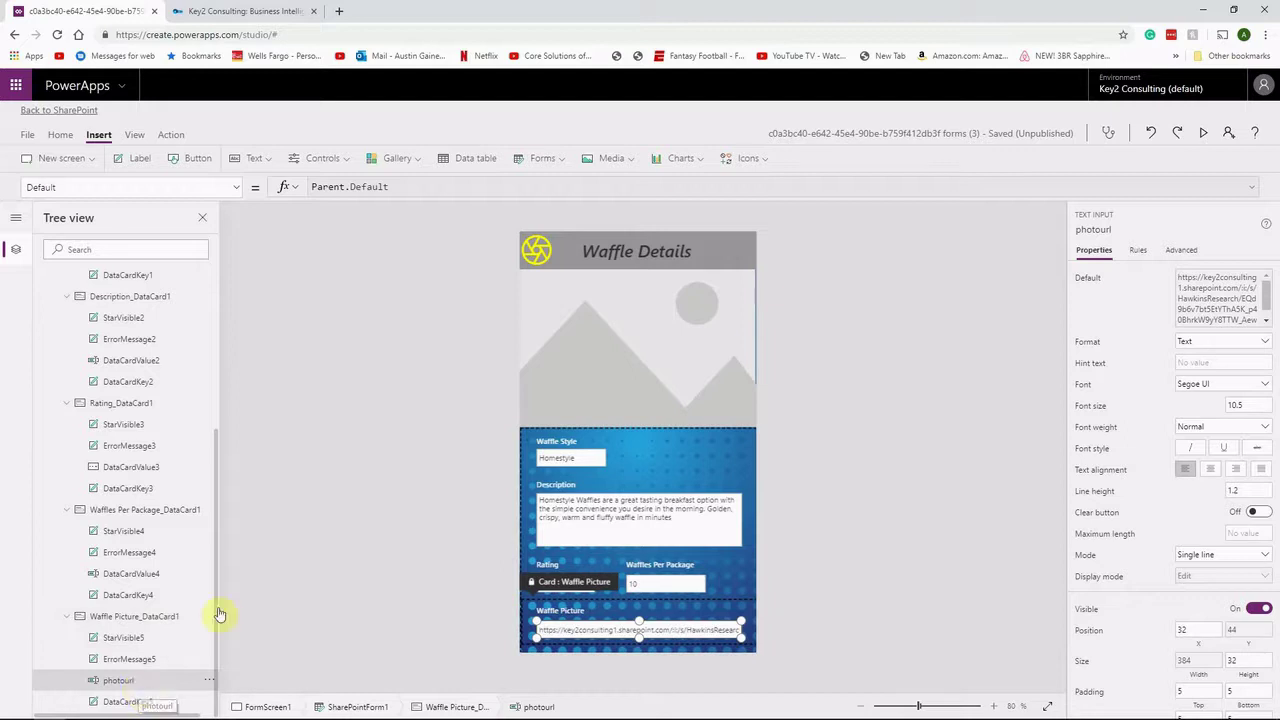
Set the image control's Image property to photourl.Text.
left_click(638, 348)
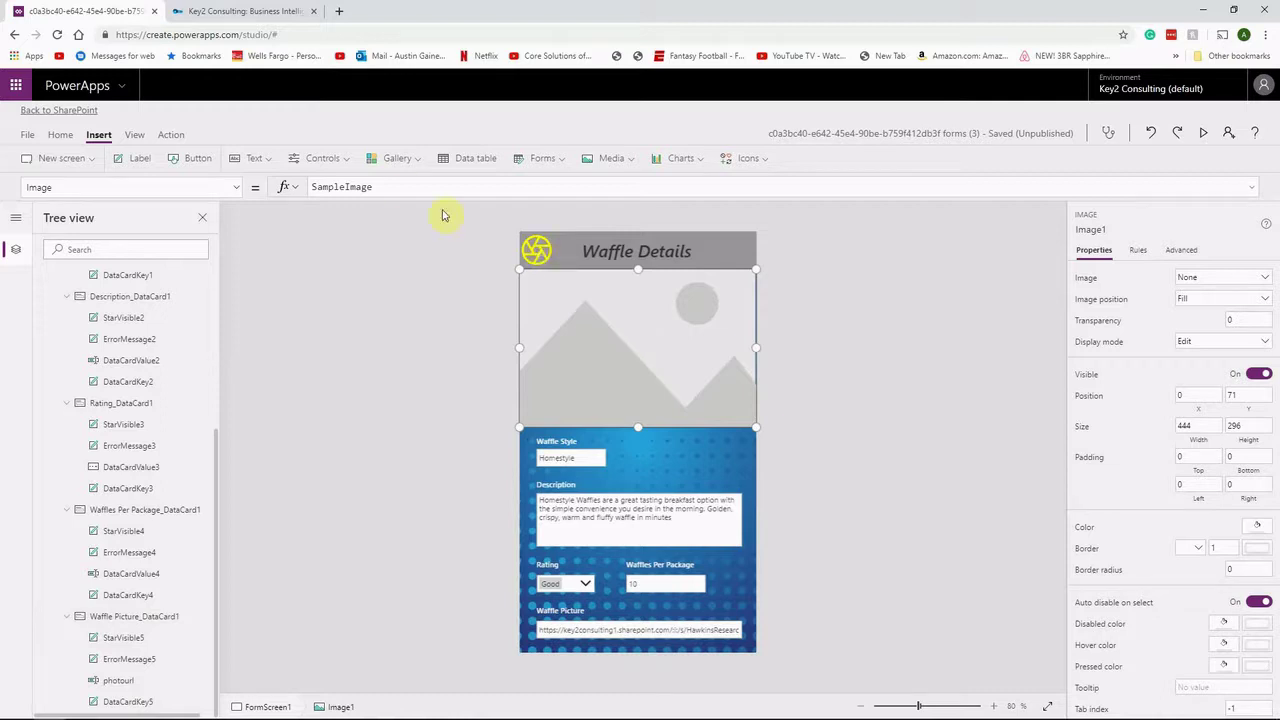
left_click(387, 191)
double_click(387, 191)
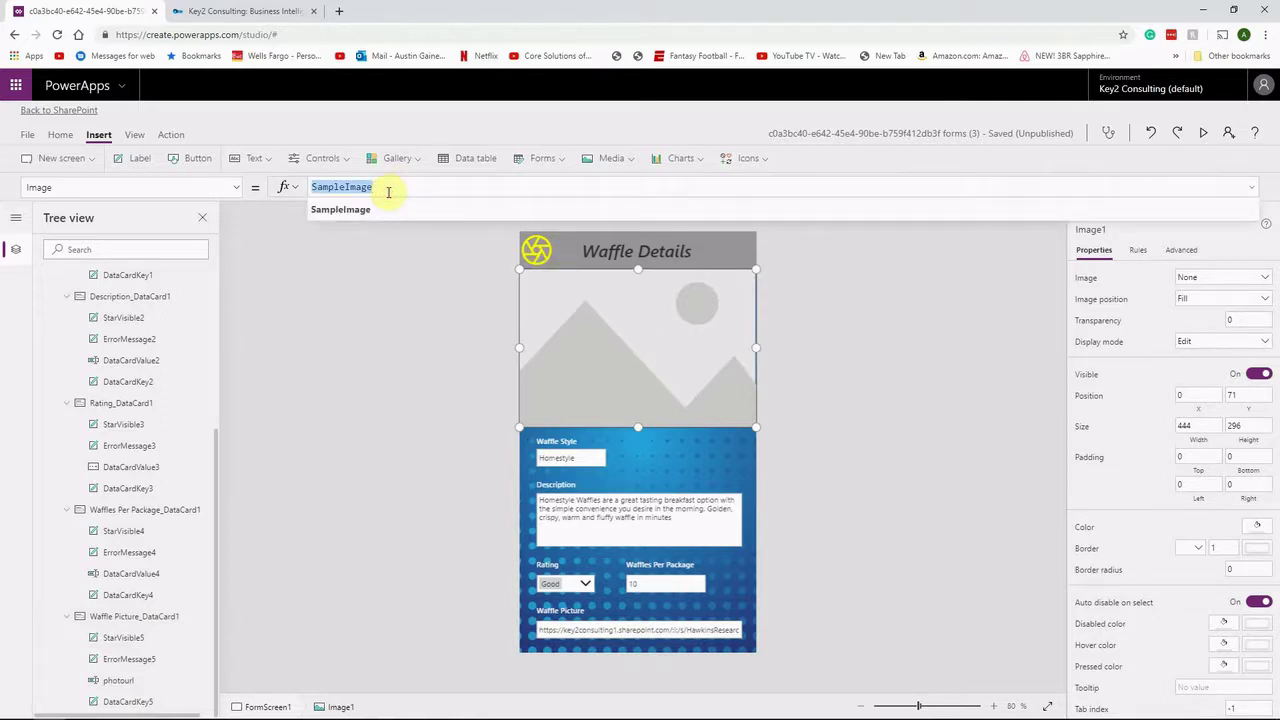
type("photourl")
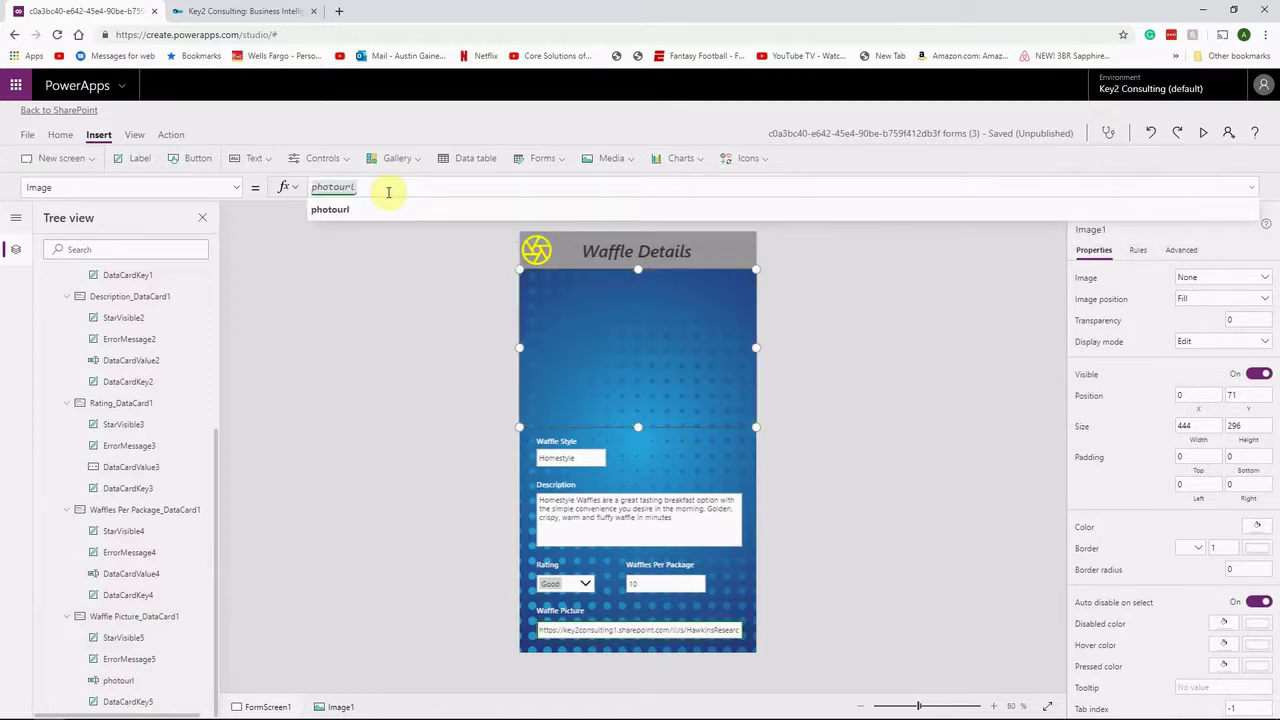
type(".")
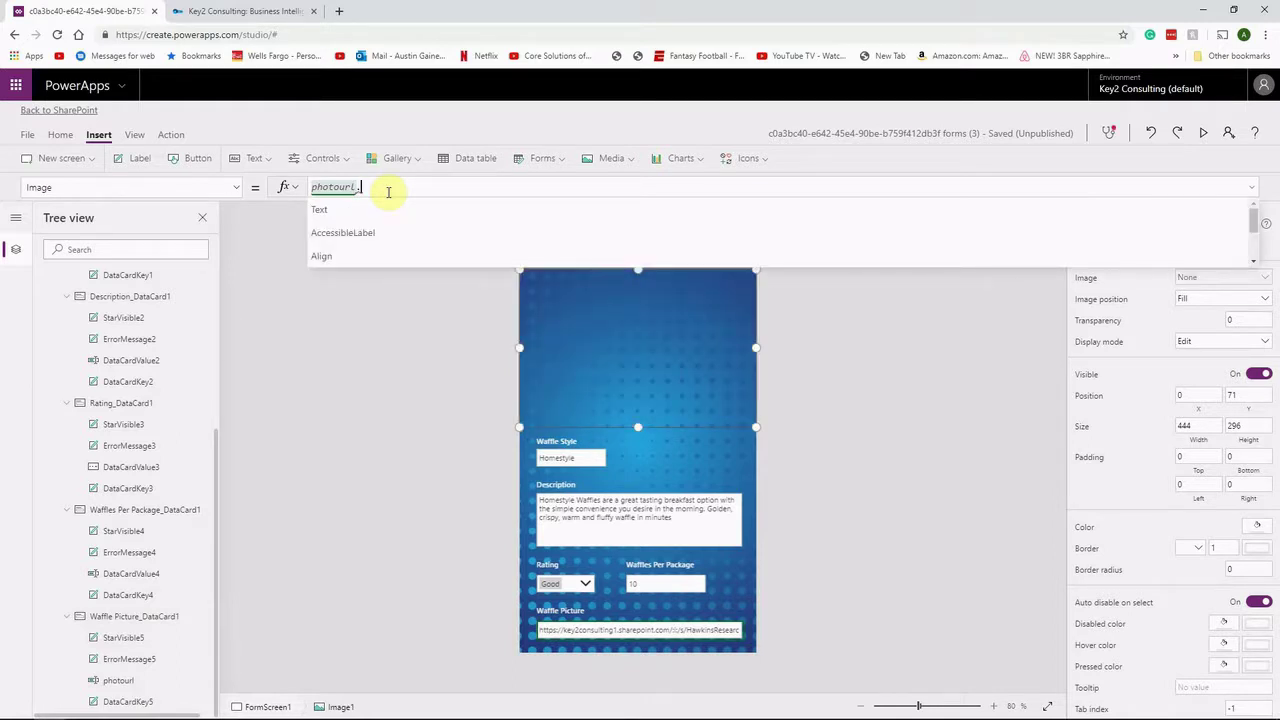
left_click(368, 212)
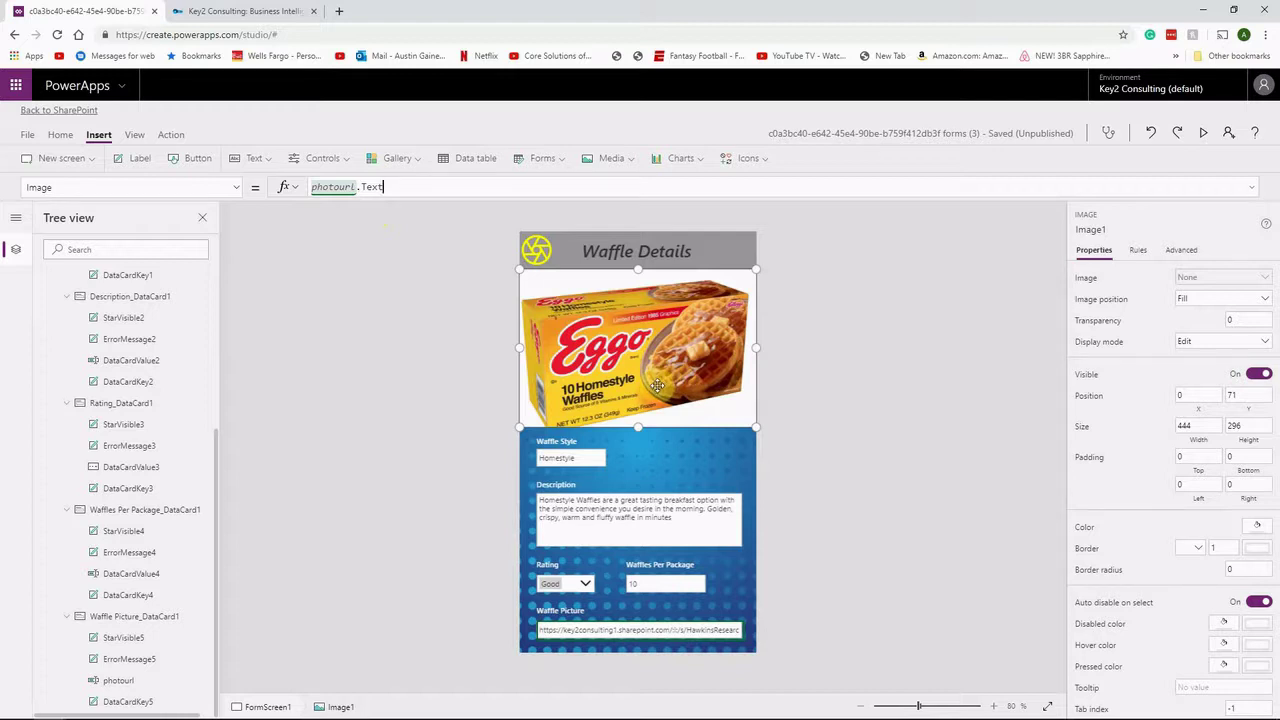
Extend the image to about 318 high and lower the form's top edge to about Y 385 beneath it.
left_click(670, 428)
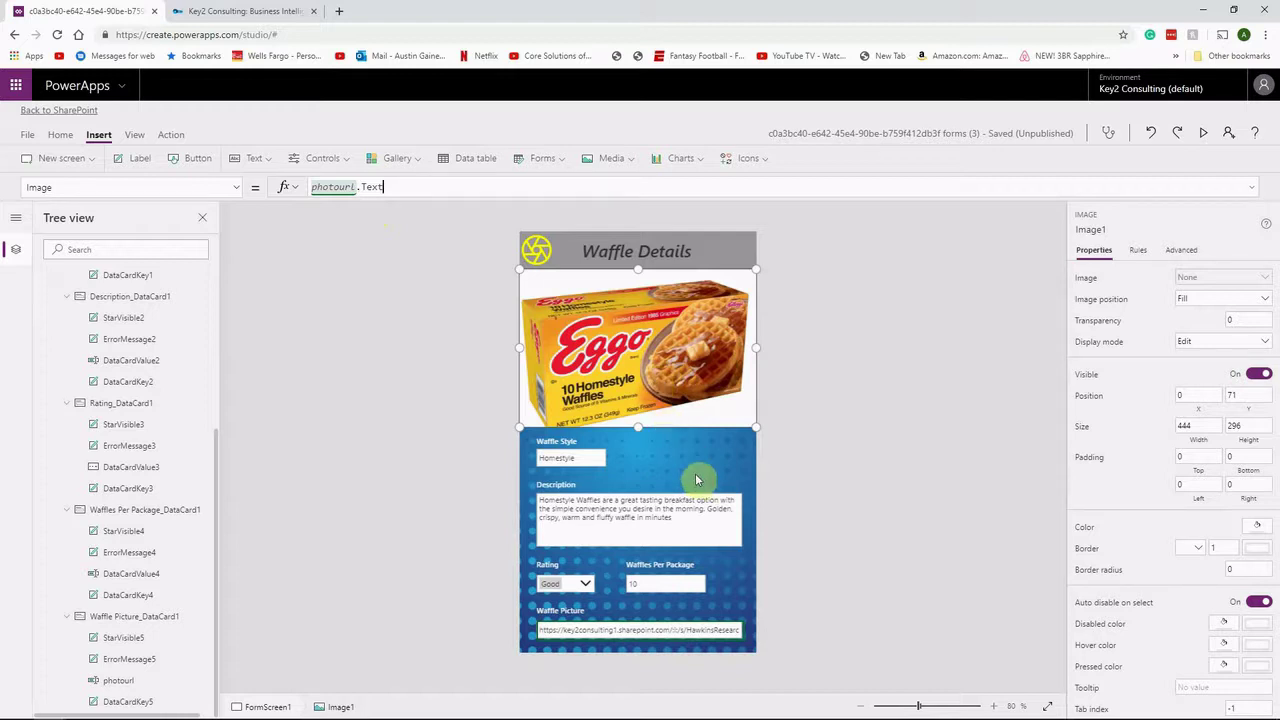
left_click(689, 458)
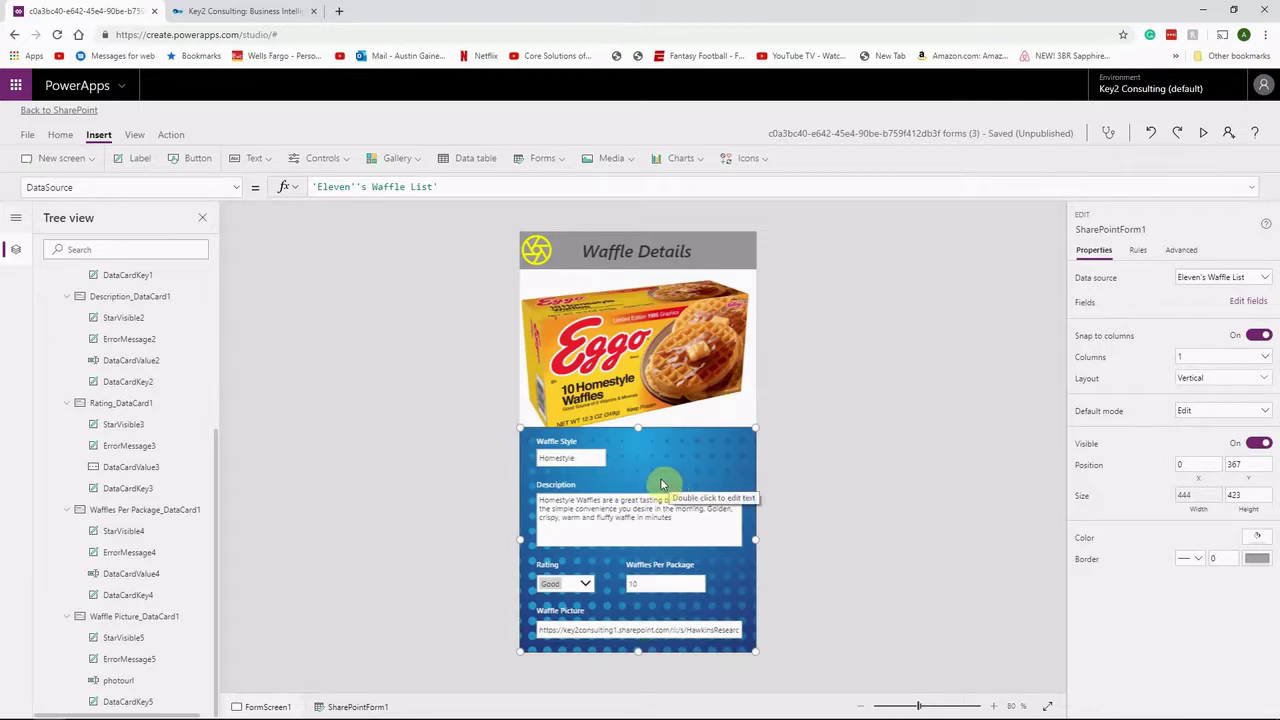
left_click_drag(638, 427, 638, 432)
left_click(638, 430)
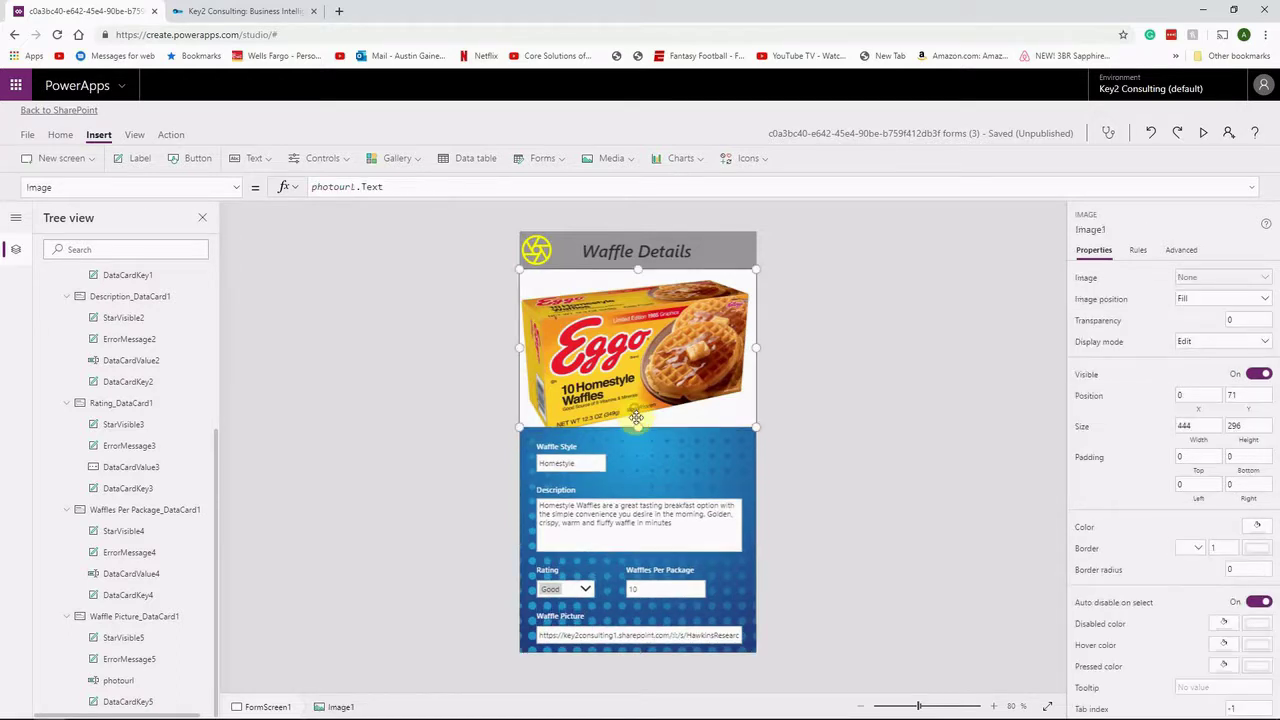
left_click_drag(638, 432, 639, 437)
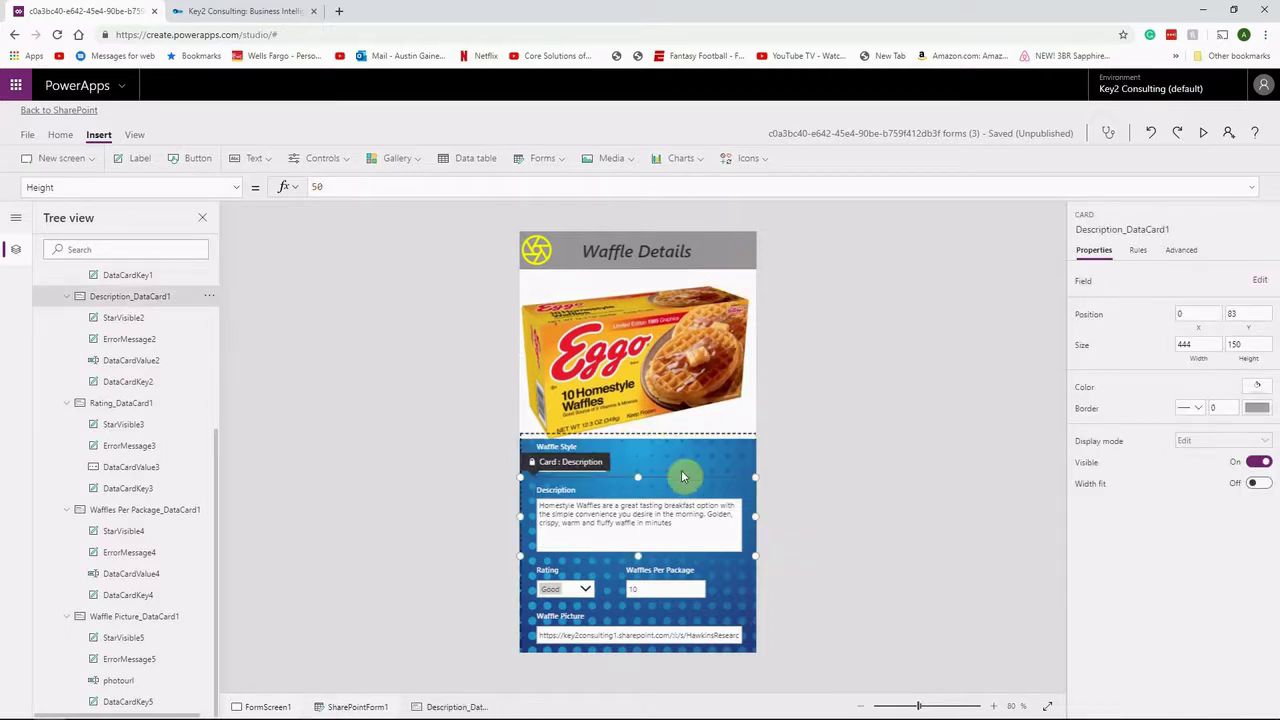
left_click(728, 593)
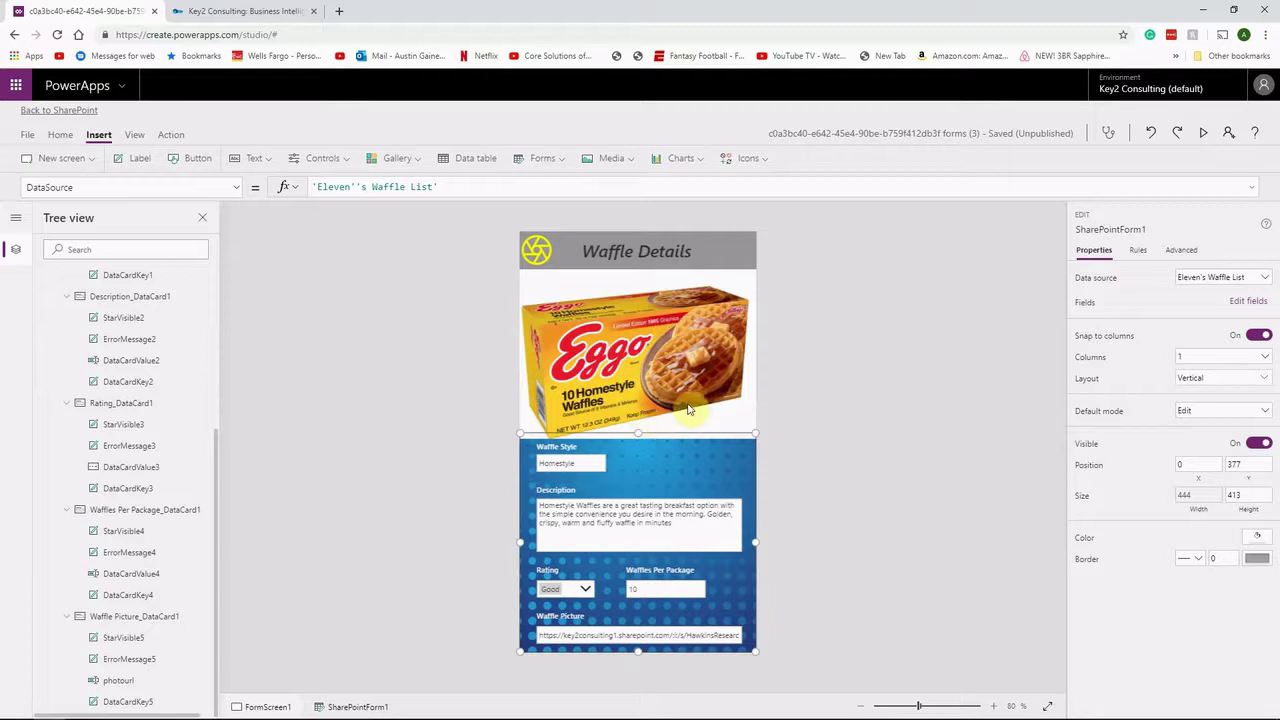
left_click_drag(643, 432, 640, 435)
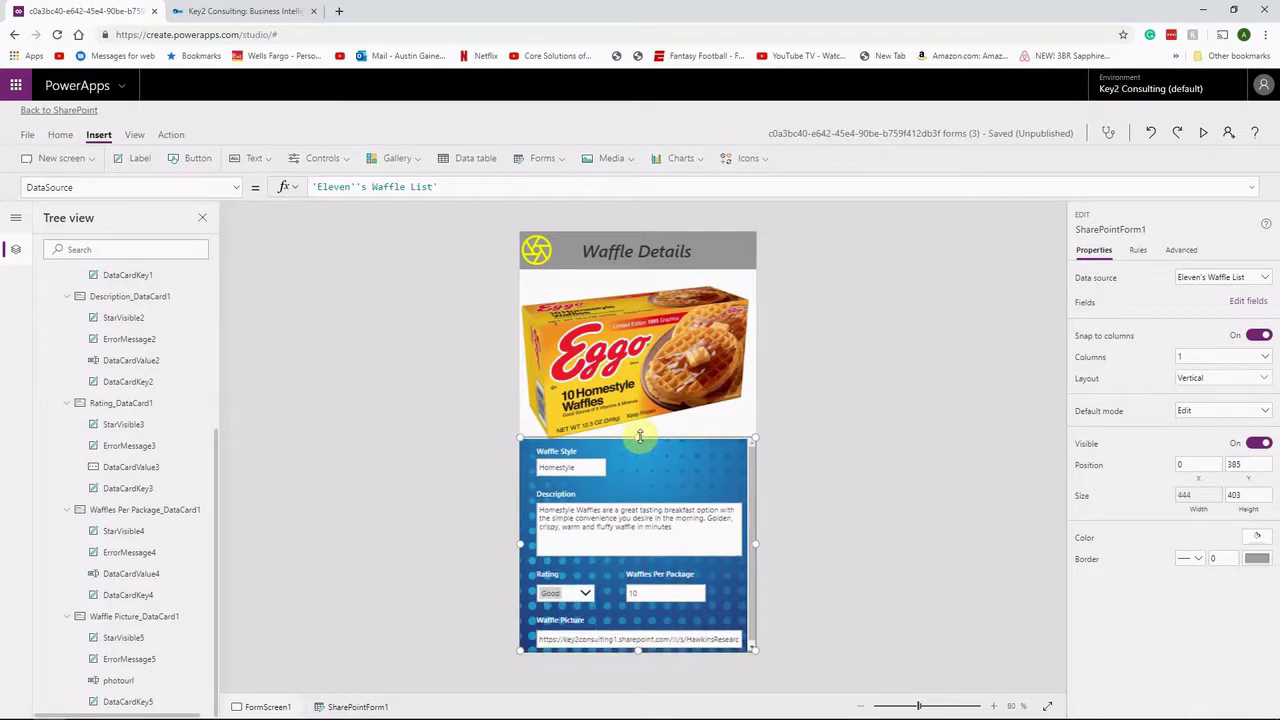
left_click(688, 388)
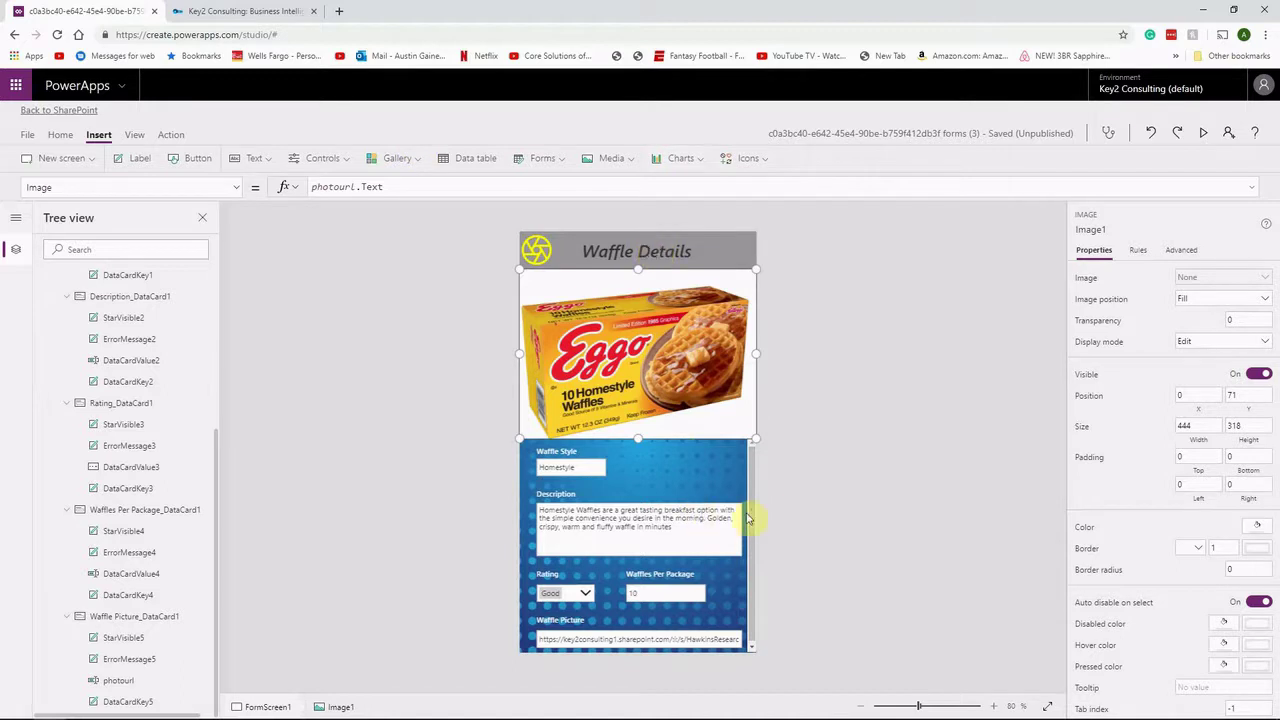
Reduce the header rectangle's height to about 67 and shrink the camera aperture icon to about 60 by 53.
left_click(722, 258)
left_click_drag(638, 266, 638, 266)
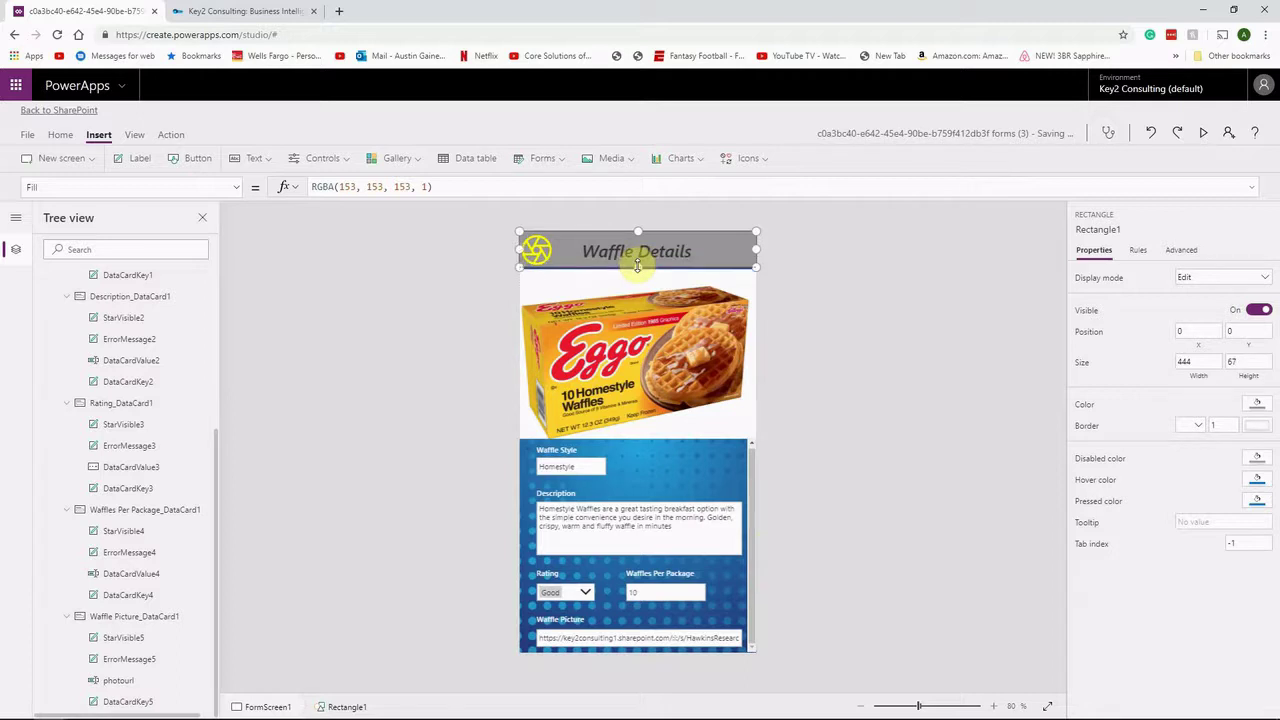
left_click(536, 252)
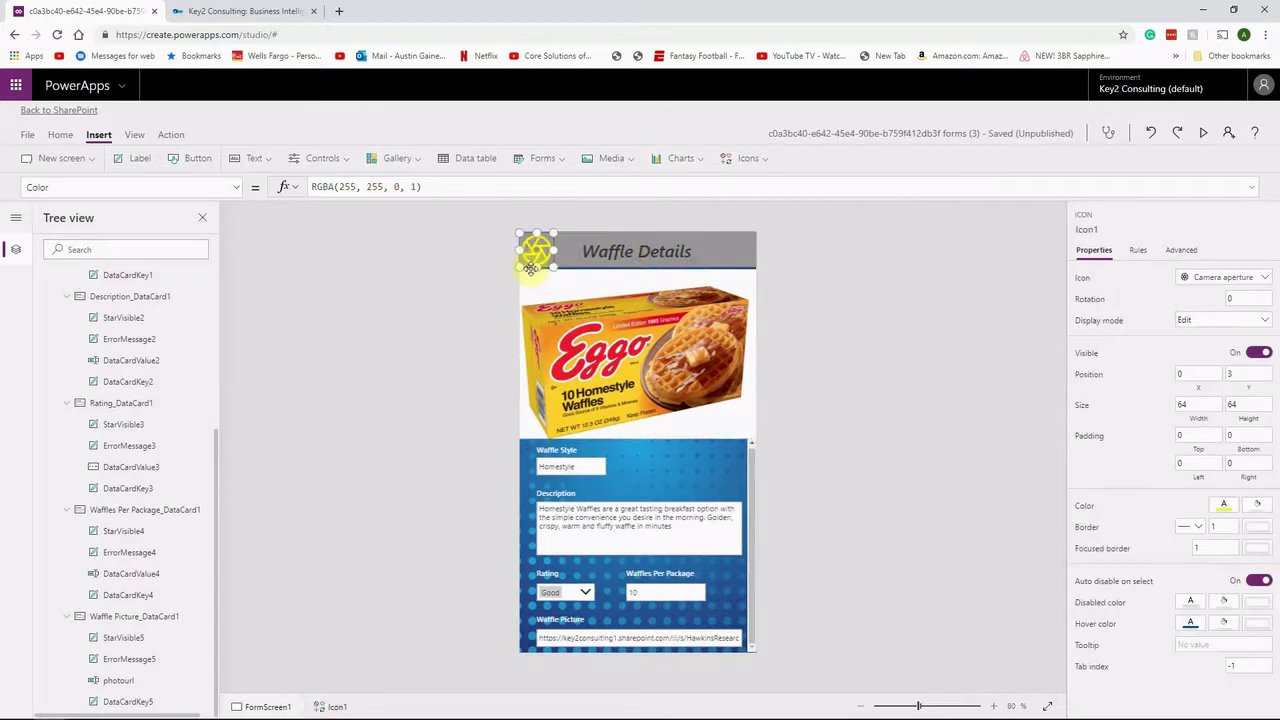
left_click_drag(554, 268, 547, 261)
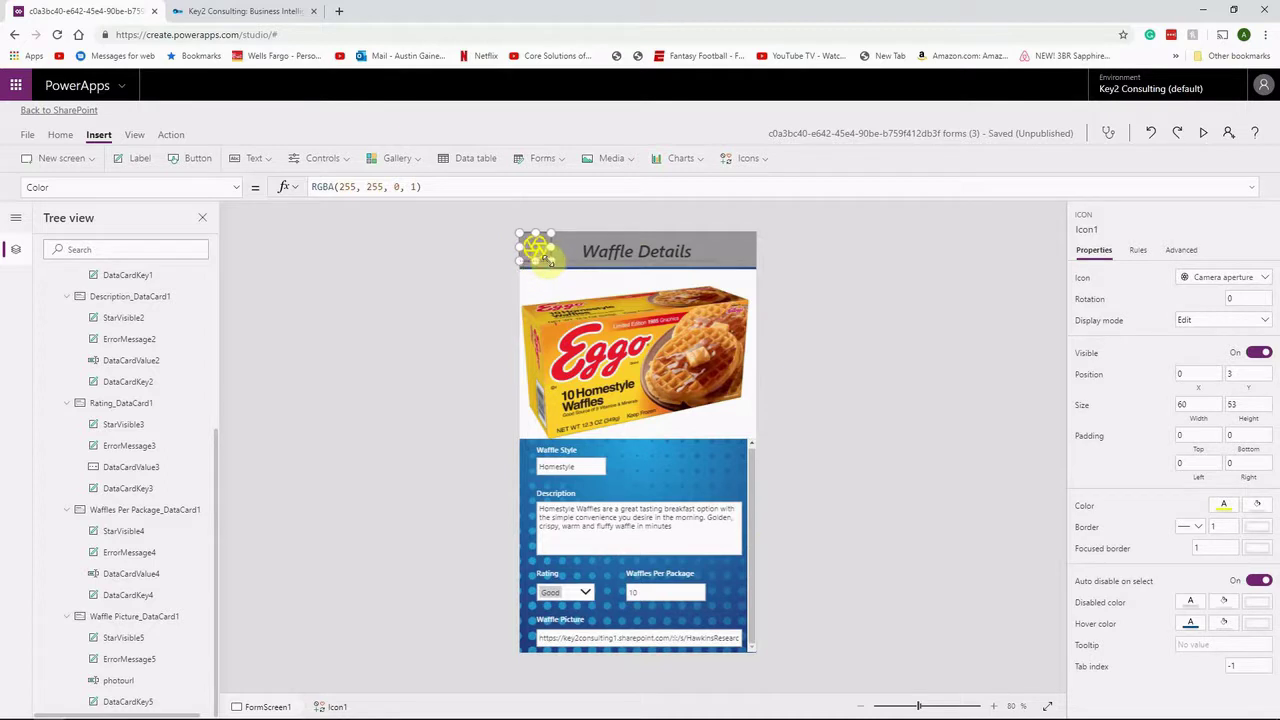
Fit the image directly under the header at about 303 high and raise the form's top edge to about Y 371.
left_click(600, 252)
left_click(638, 276)
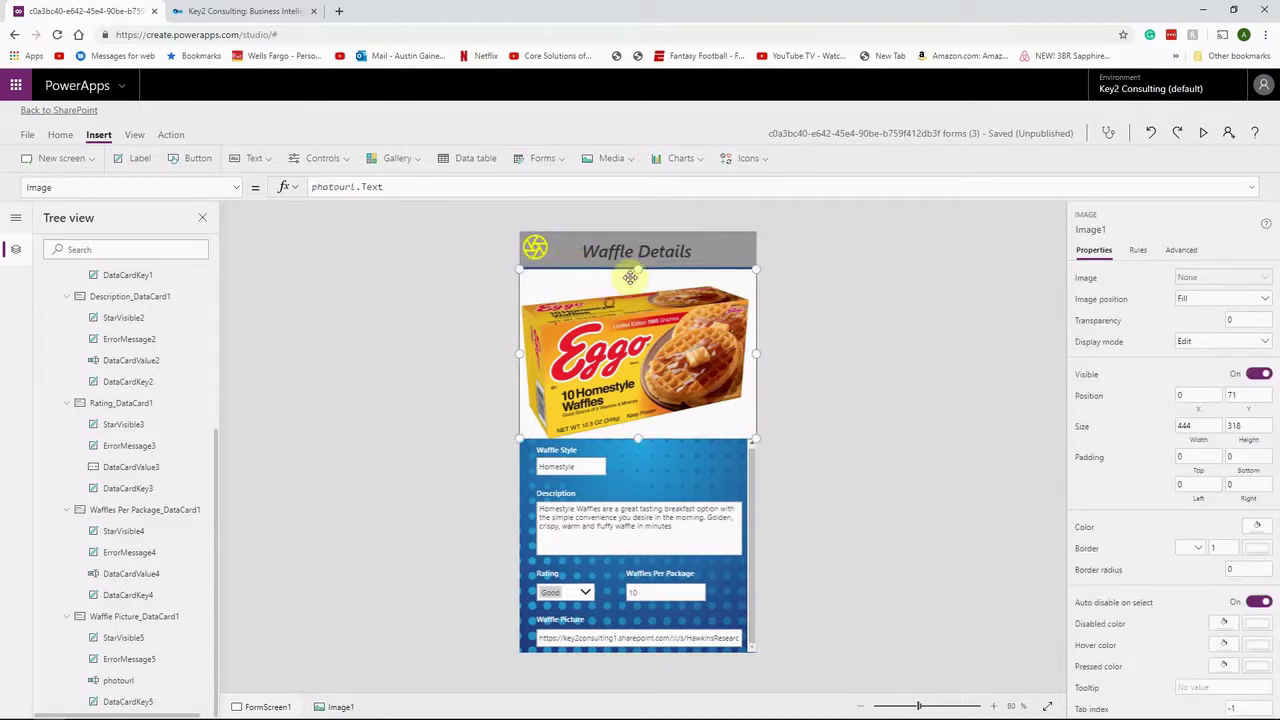
mouse_move(638, 273)
left_mouse_down()
mouse_move(640, 252)
mouse_move(640, 264)
left_mouse_up()
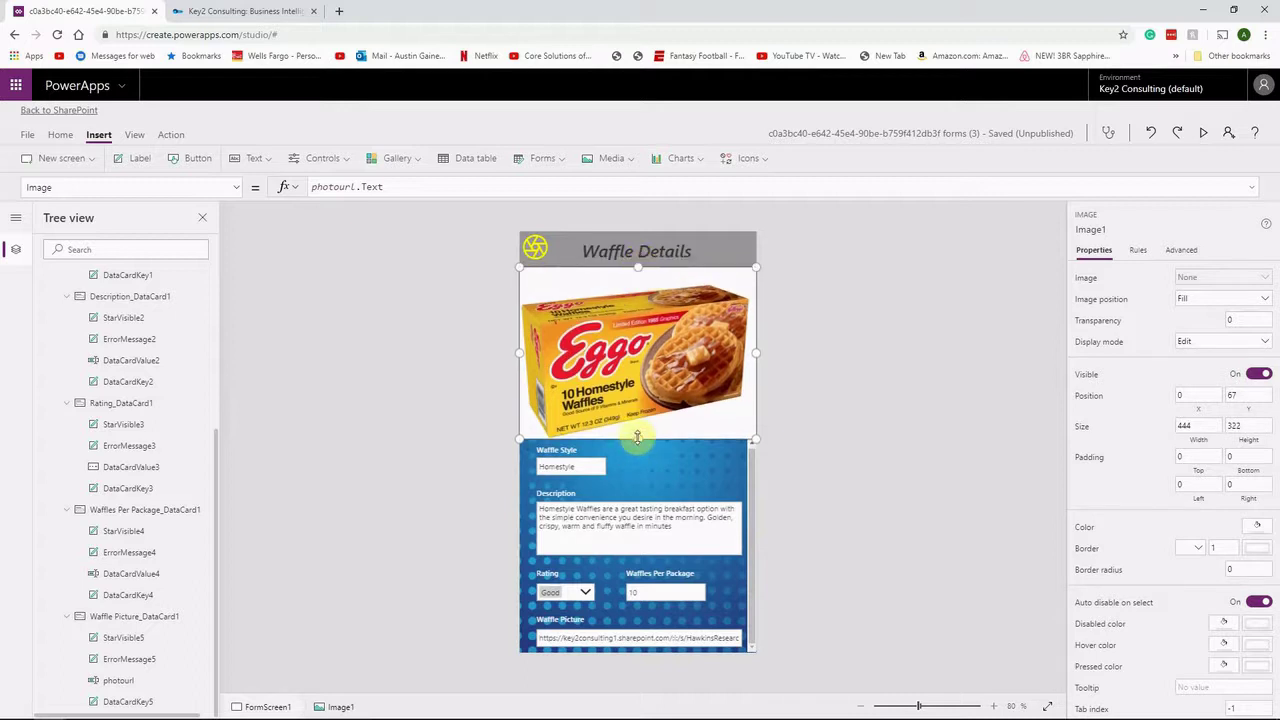
left_click_drag(637, 437, 639, 428)
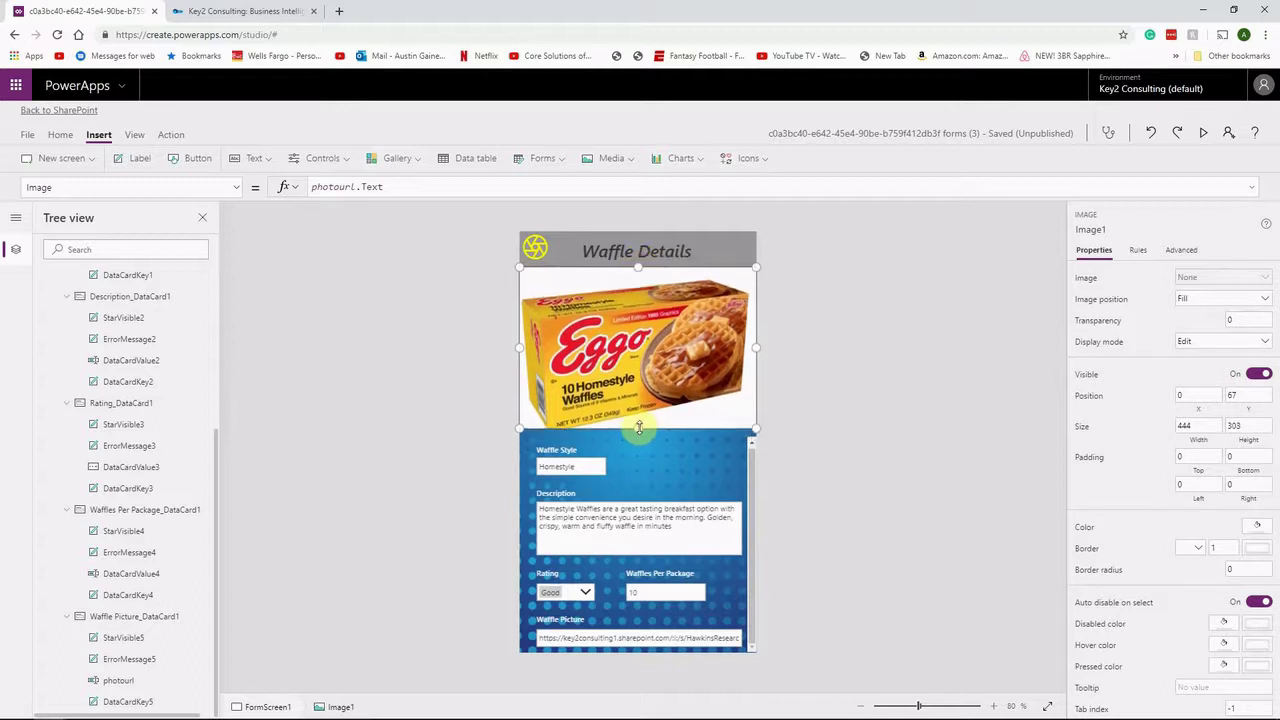
left_click(633, 441)
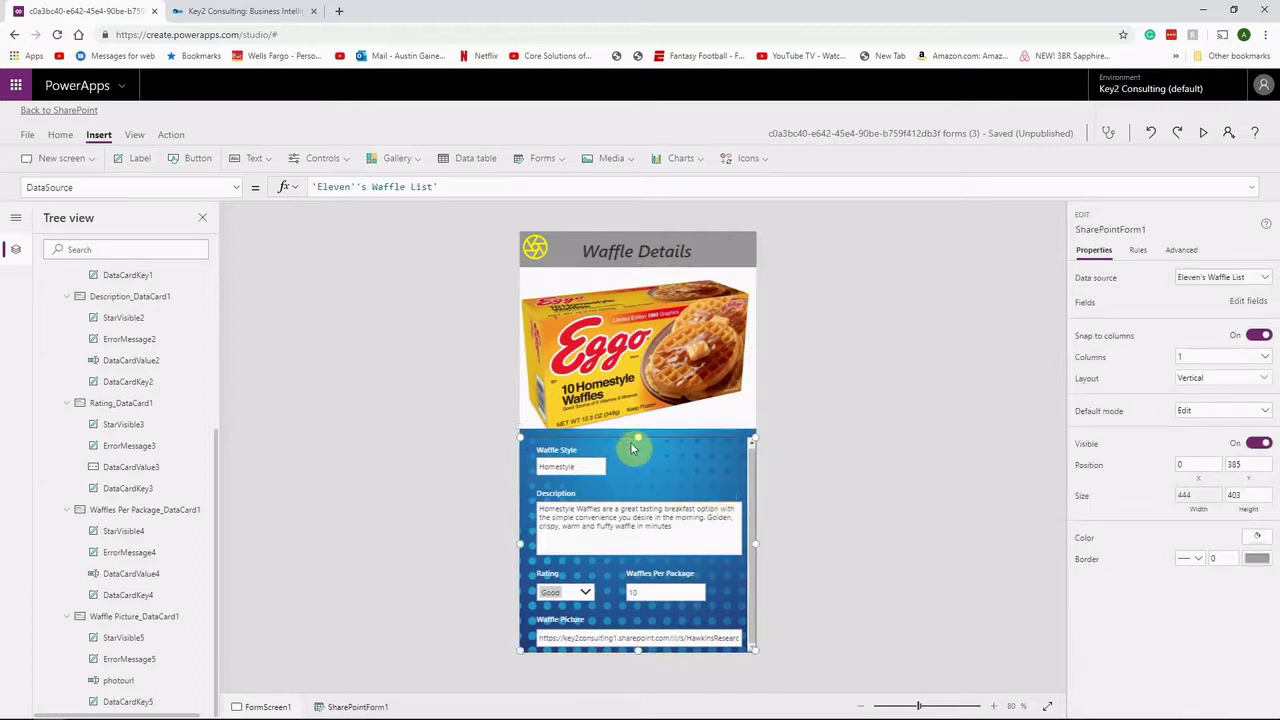
left_click_drag(637, 436, 637, 427)
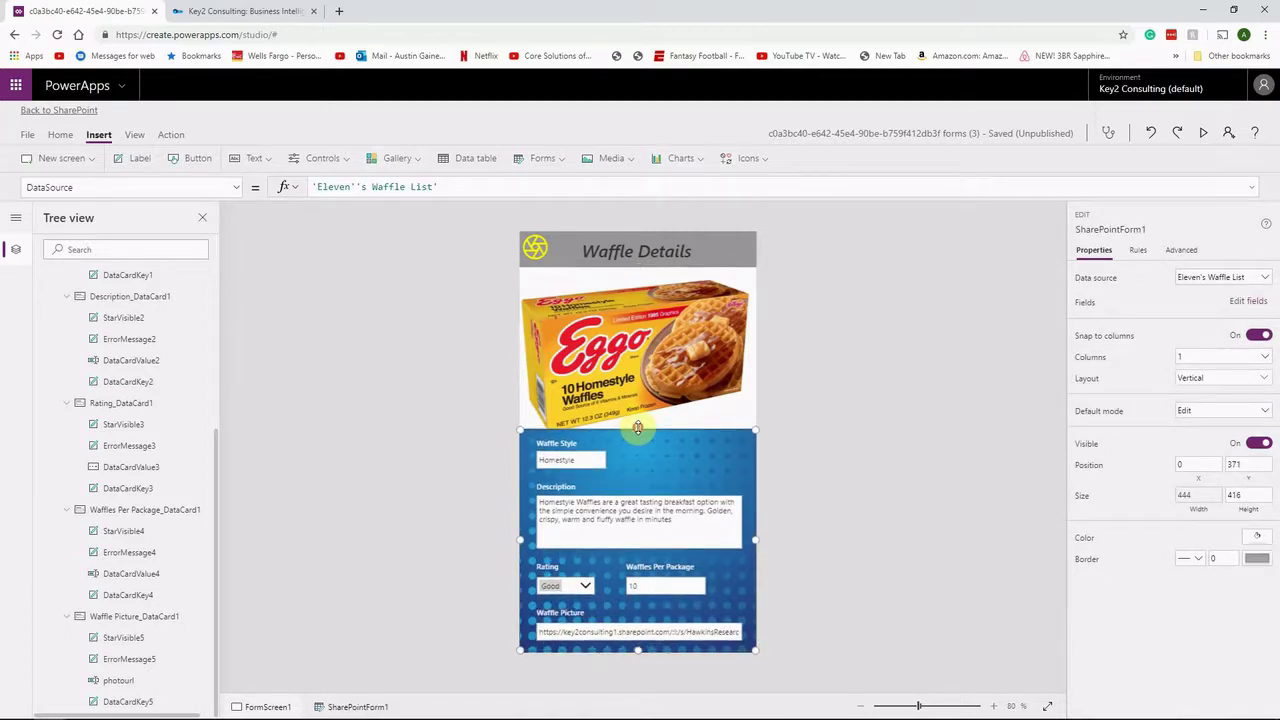
Preview the form, replace the Waffle Style text with random test characters, check the Rating choices, and exit the preview.
left_click(838, 552)
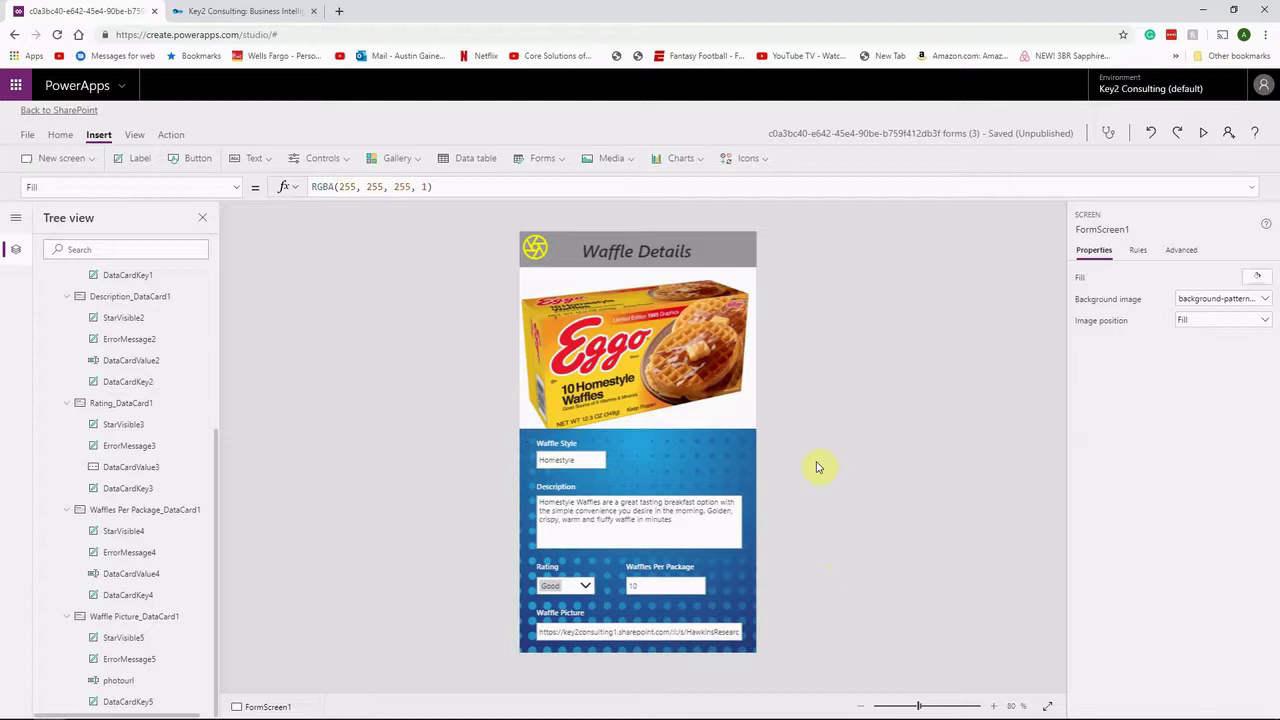
left_click(1204, 136)
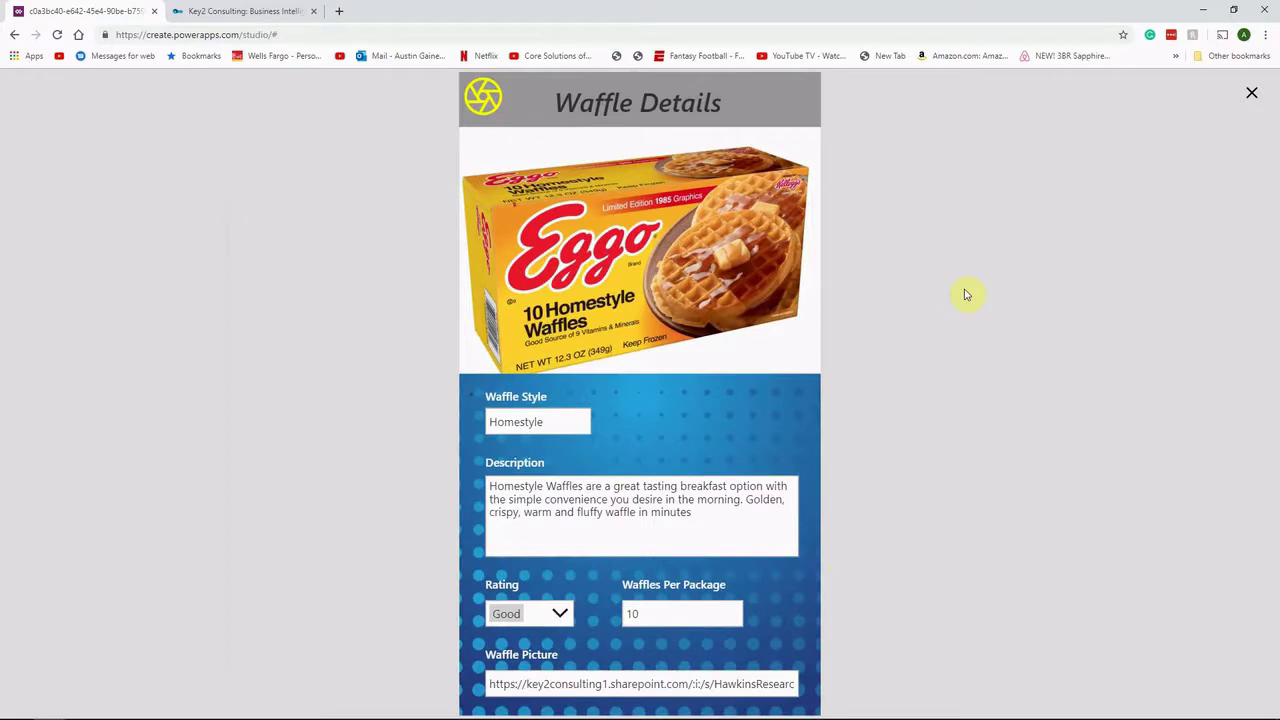
double_click(548, 424)
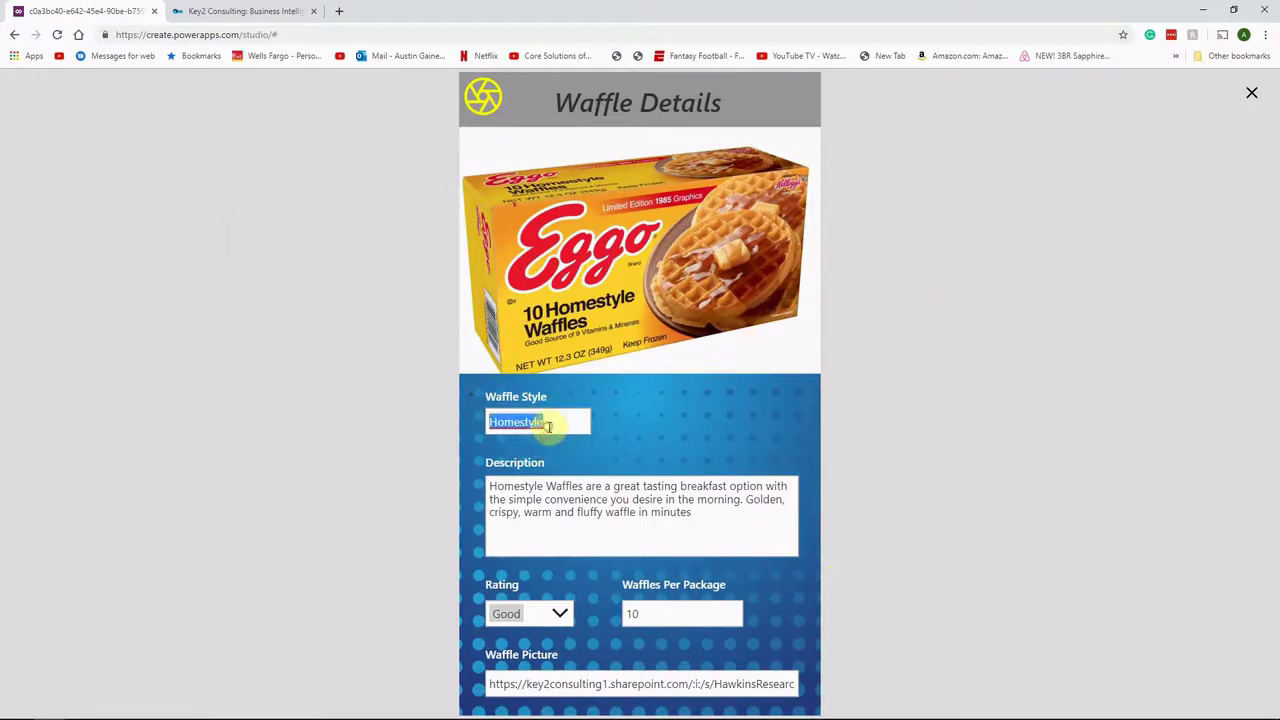
type("tiasdl;fkjasdfkjasdf")
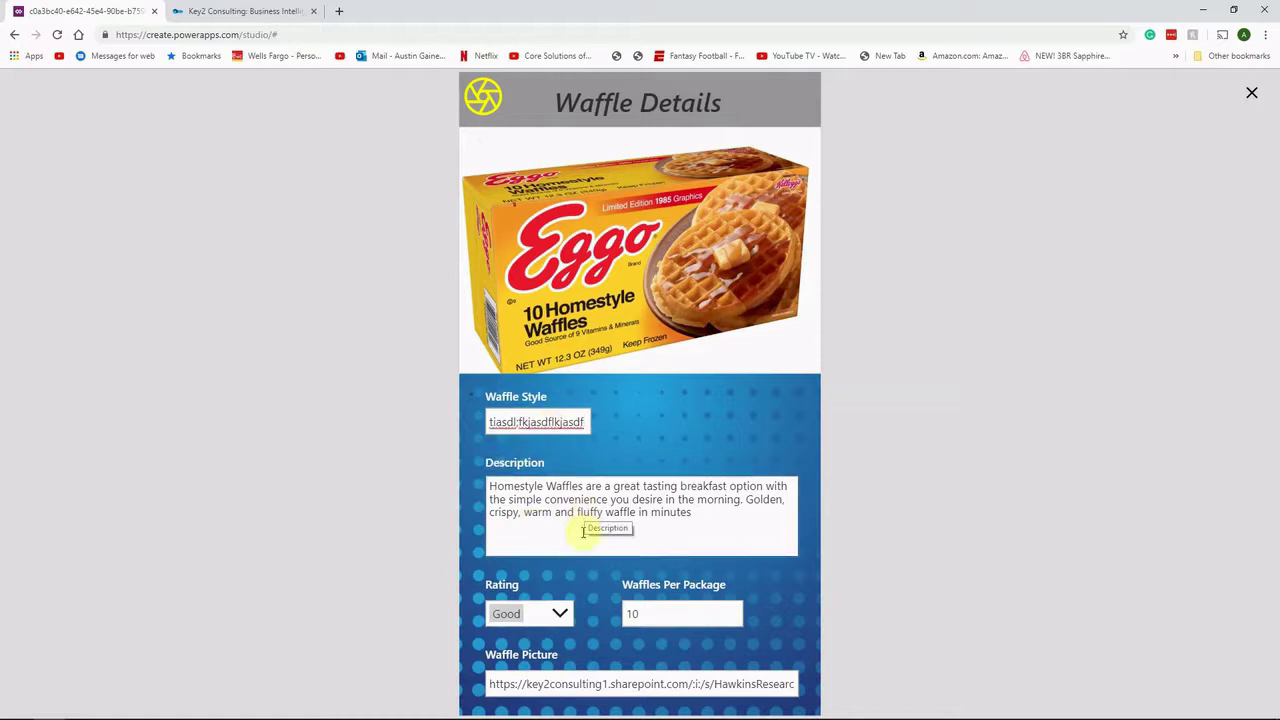
left_click(557, 614)
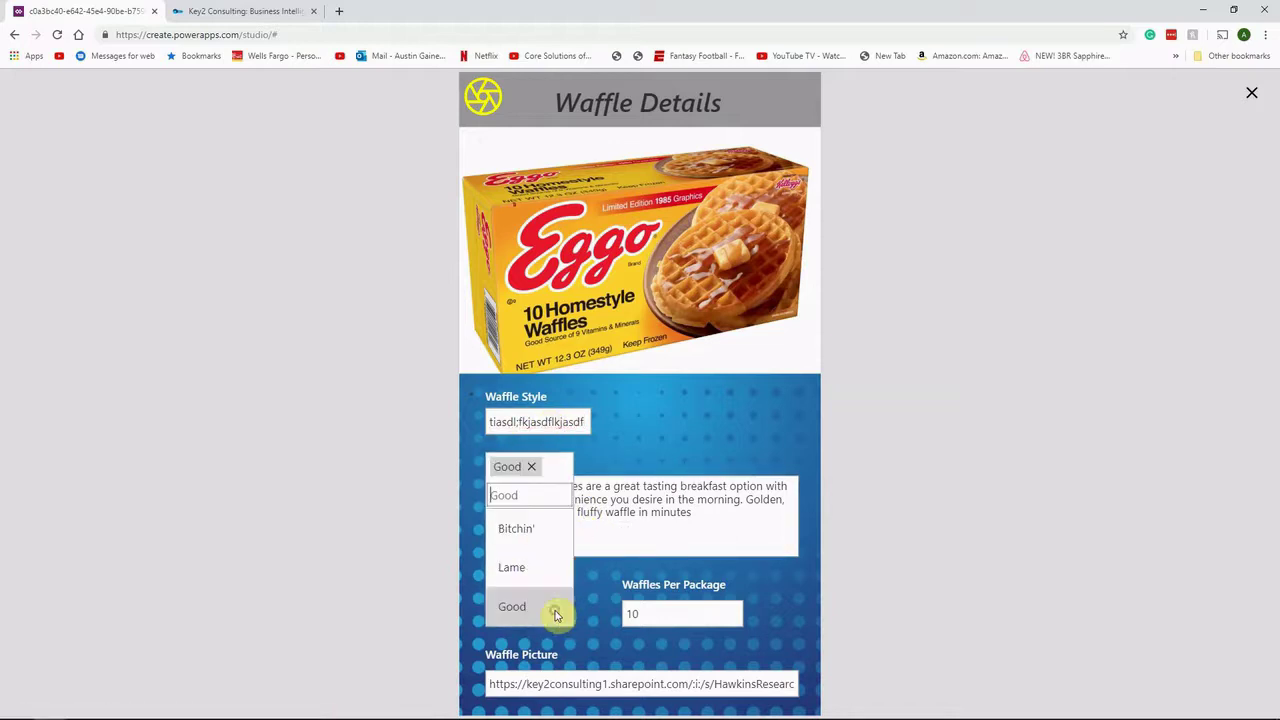
left_click(642, 460)
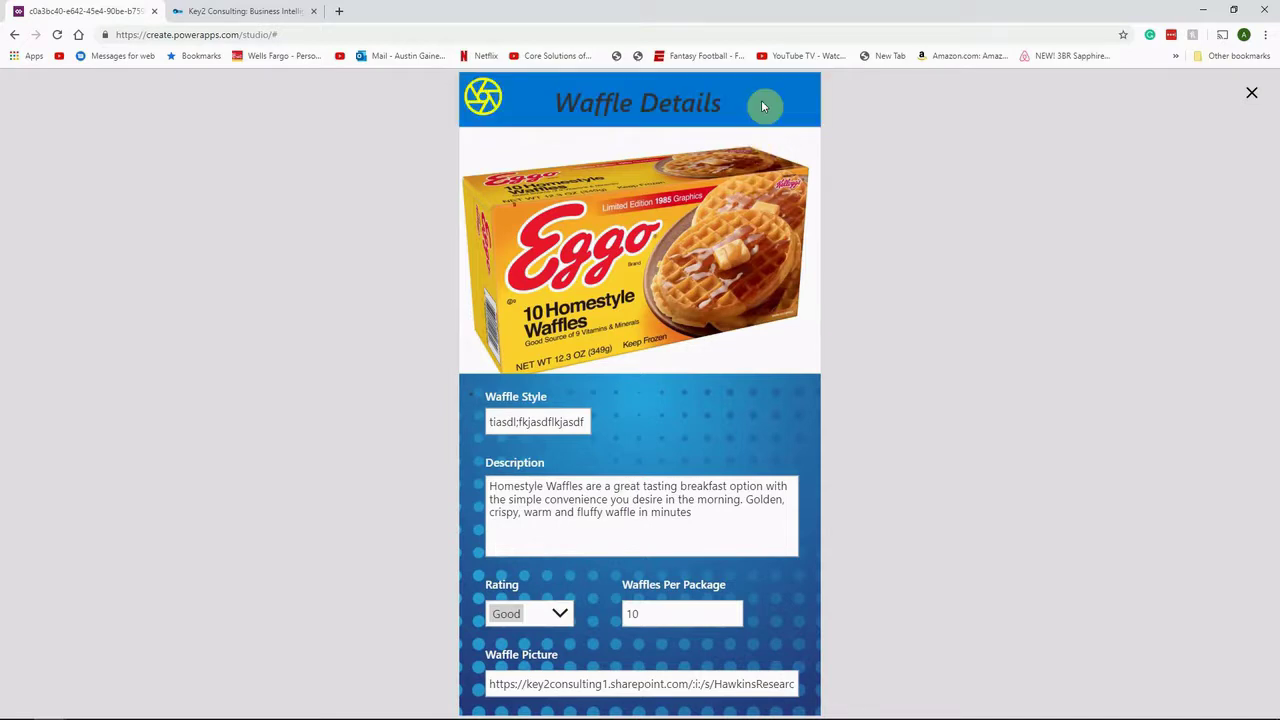
left_click(1251, 93)
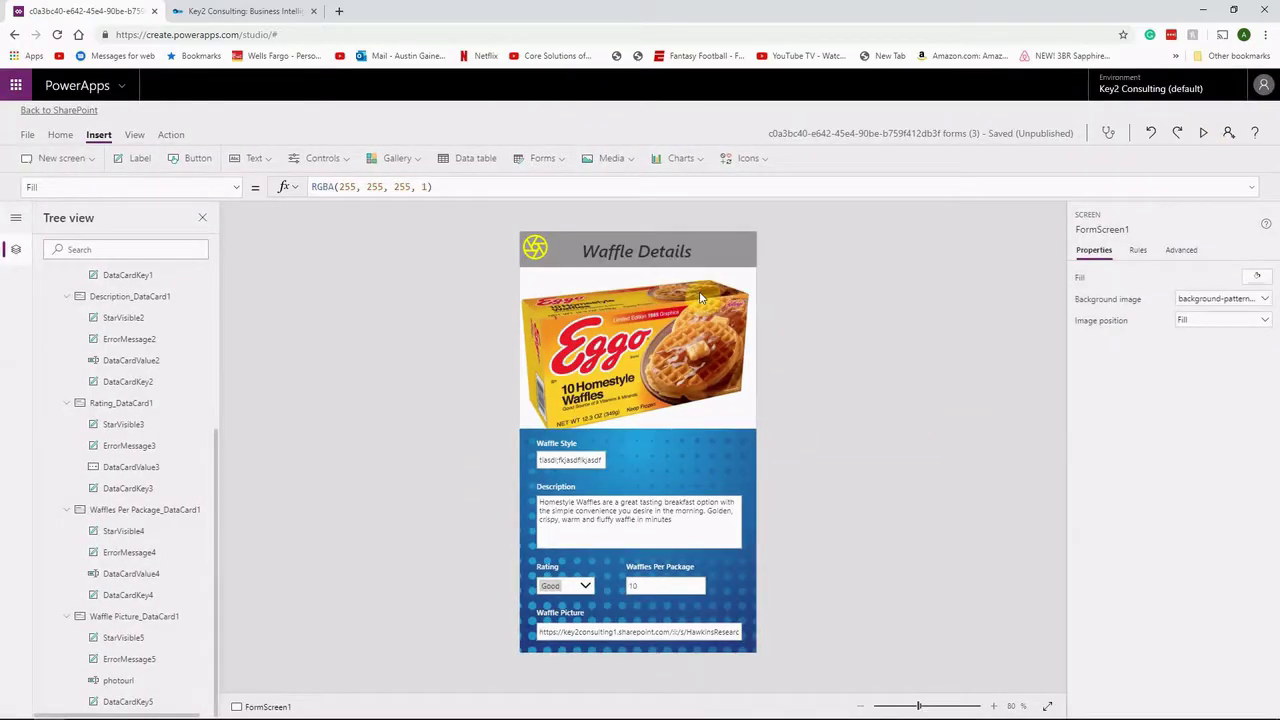
Open the hover color choices of the "Waffle Details" header rectangle and preview the form again.
left_click(720, 251)
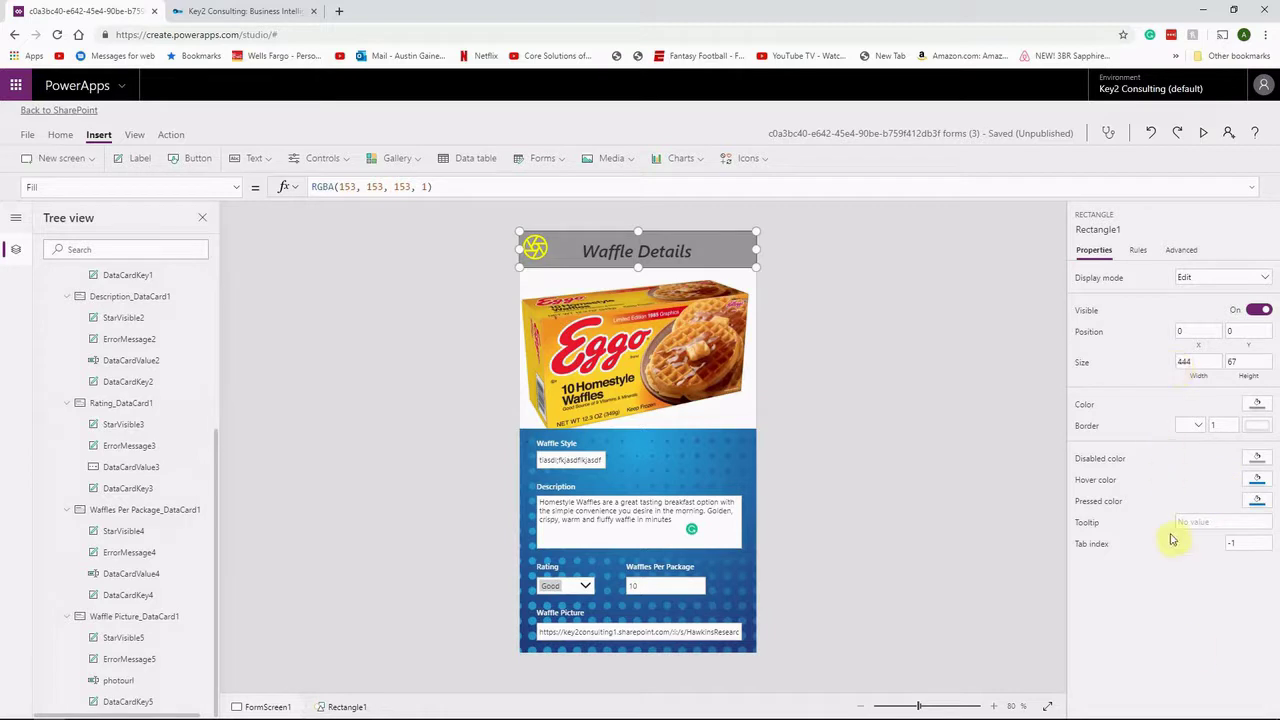
left_click(1260, 479)
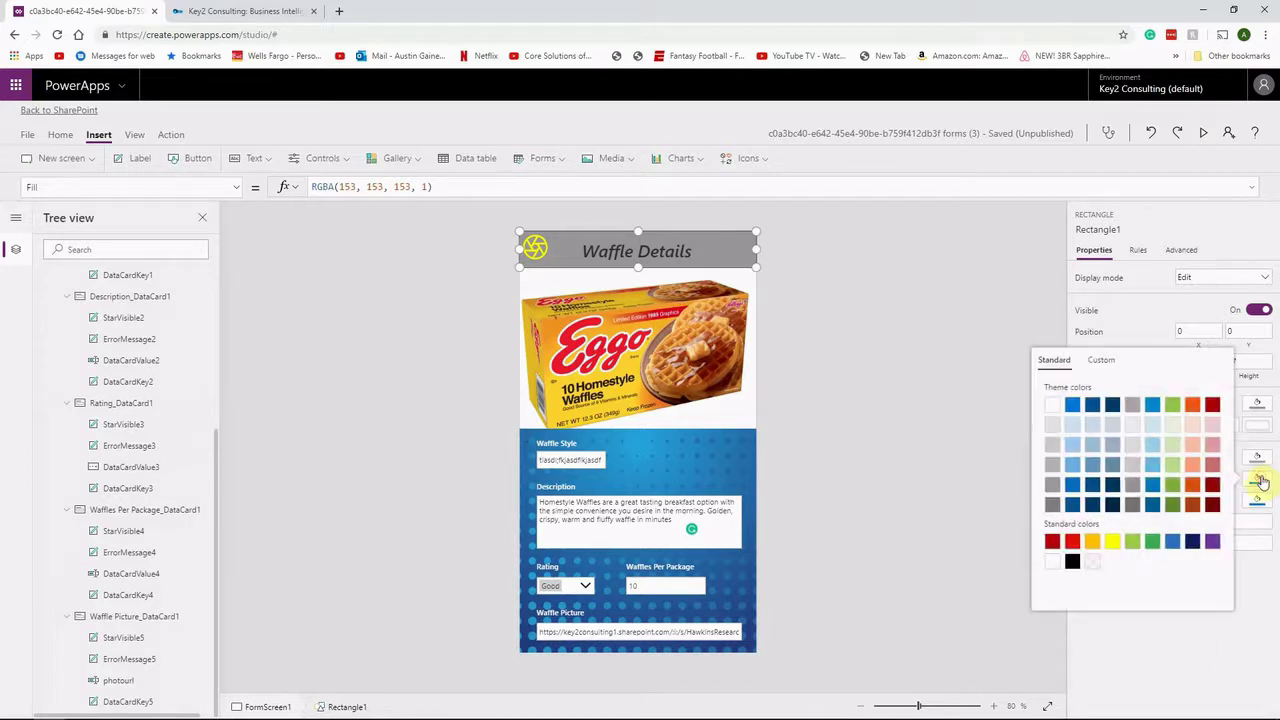
left_click(1103, 657)
left_click(1200, 133)
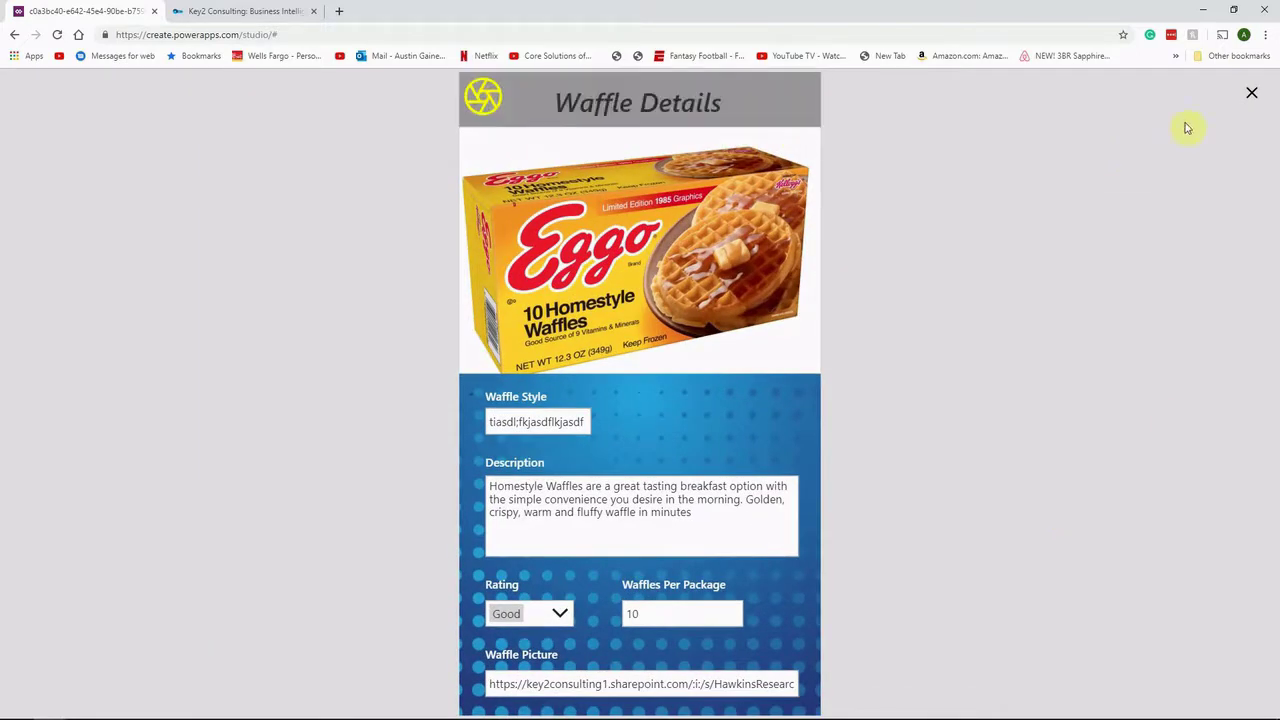
left_click(1251, 92)
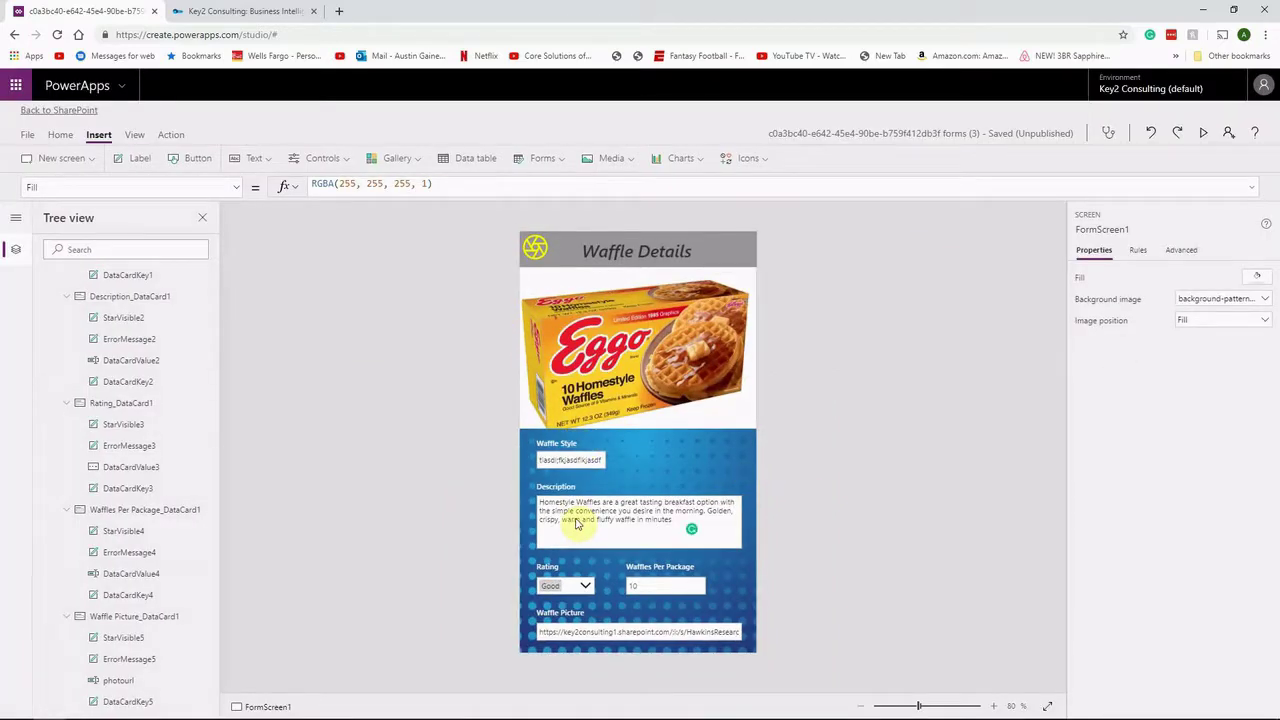
Return to SharePoint, saving and publishing the form changes, and reload Eleven's Waffle List.
left_click(268, 355)
left_click(451, 382)
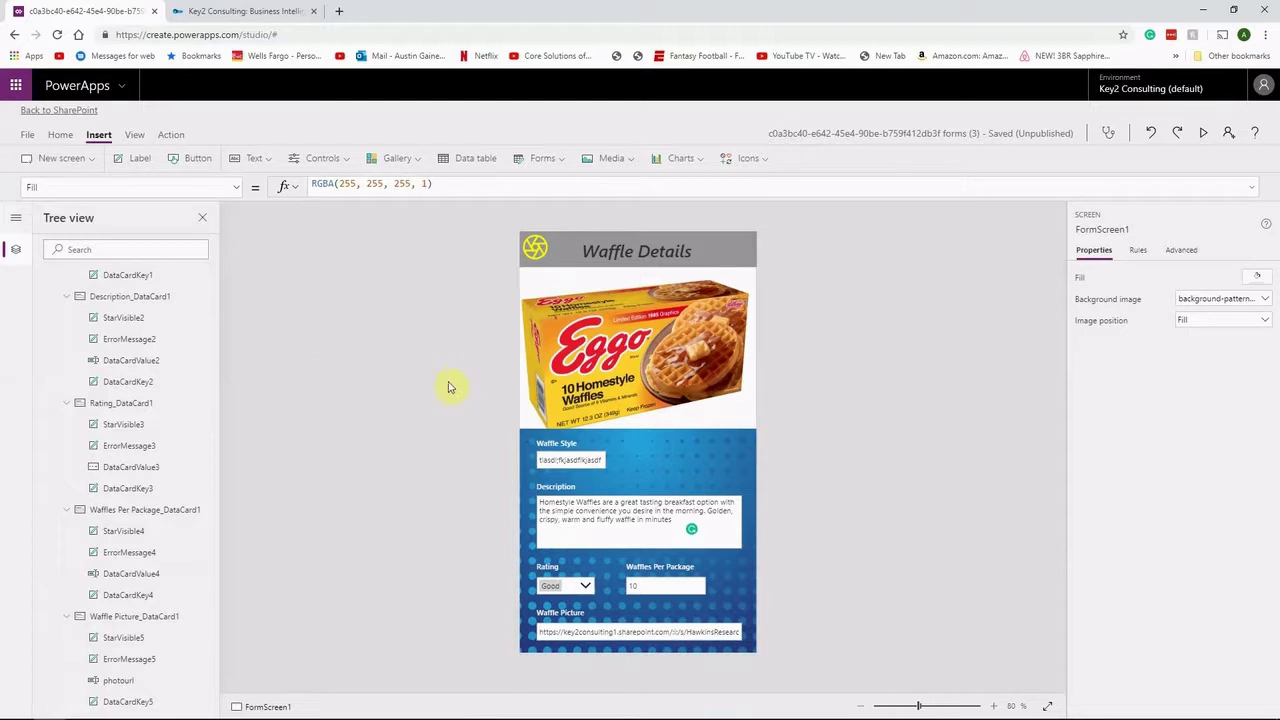
left_click(68, 114)
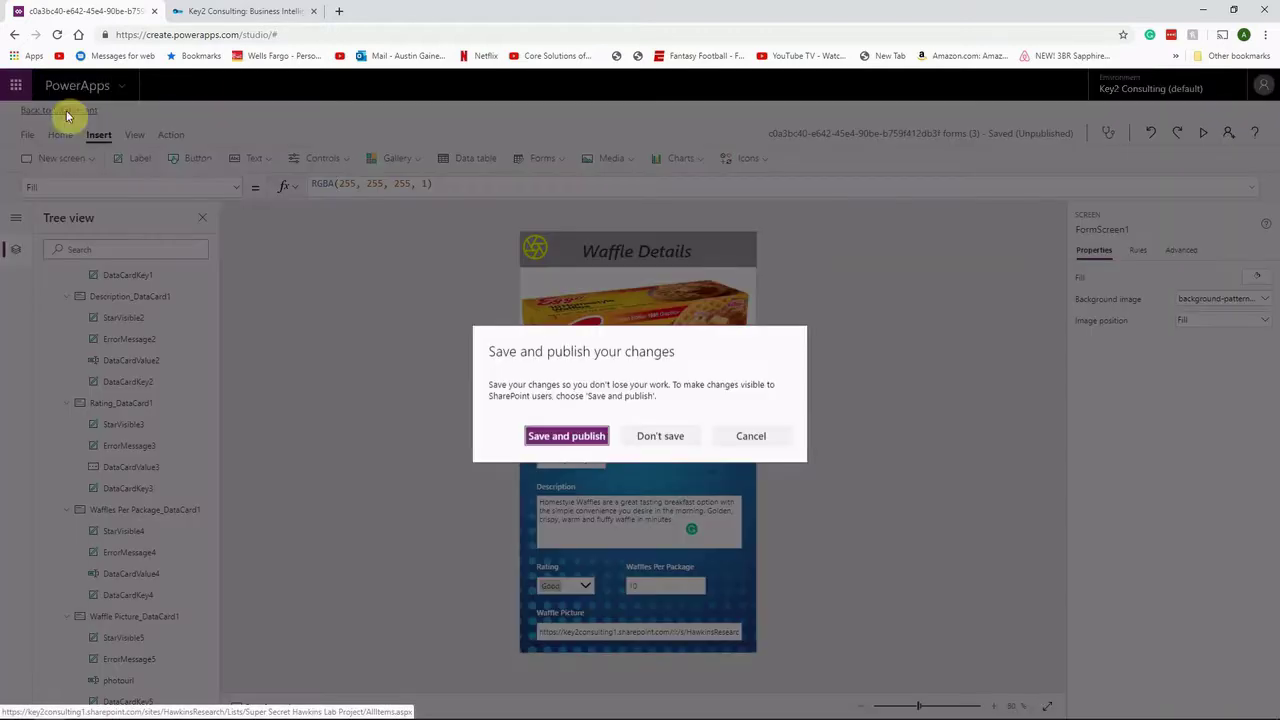
left_click(565, 438)
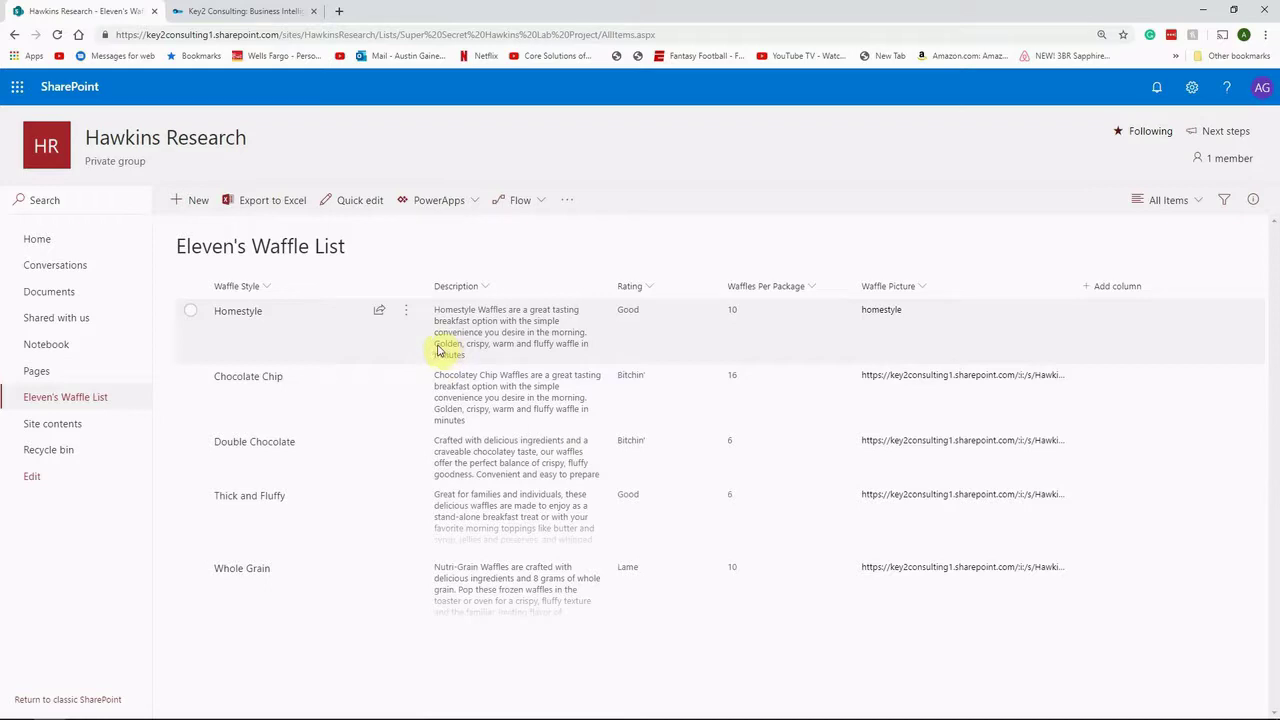
left_click(57, 34)
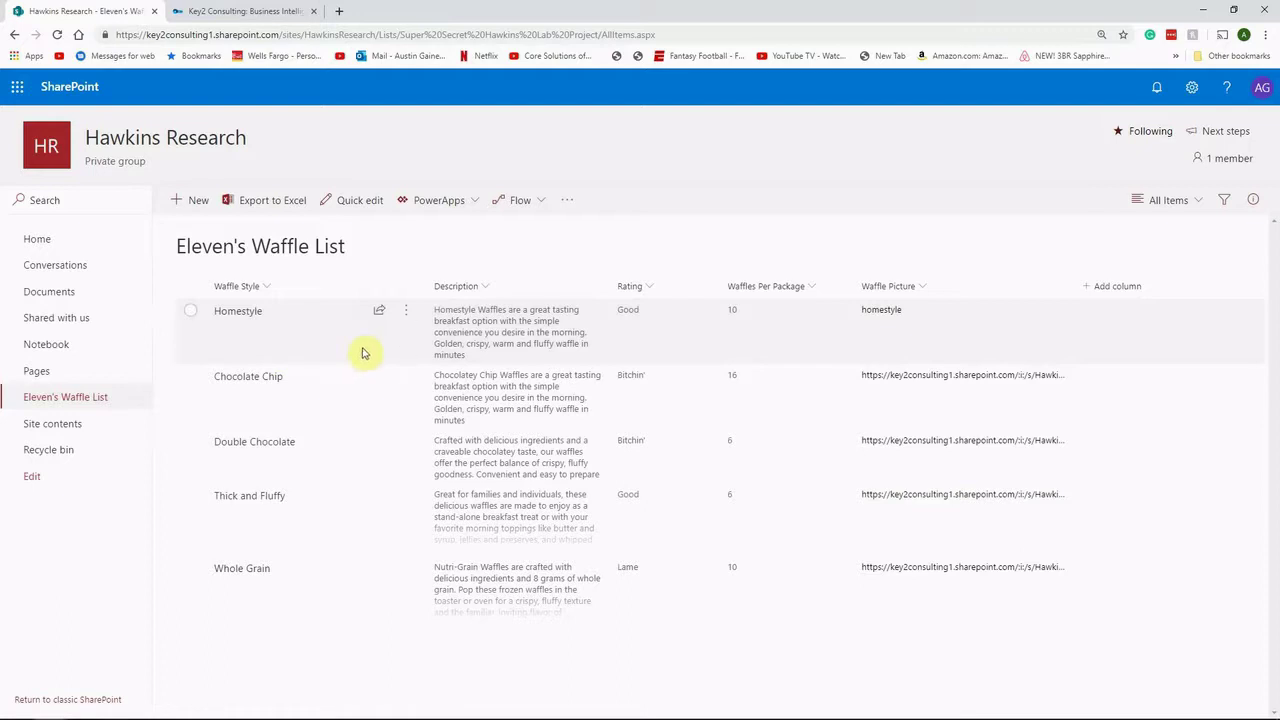
Check the Homestyle item in the published form in both view and edit mode, cancelling without changes.
left_click(241, 316)
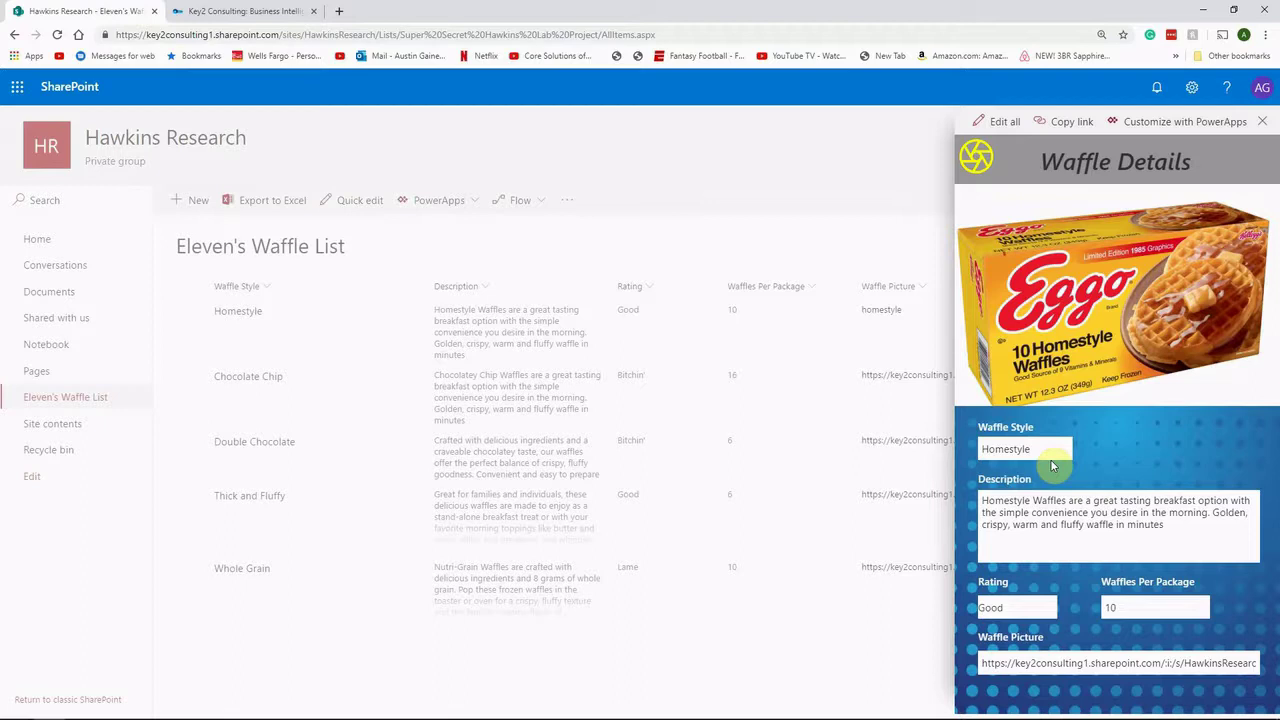
left_click(1262, 121)
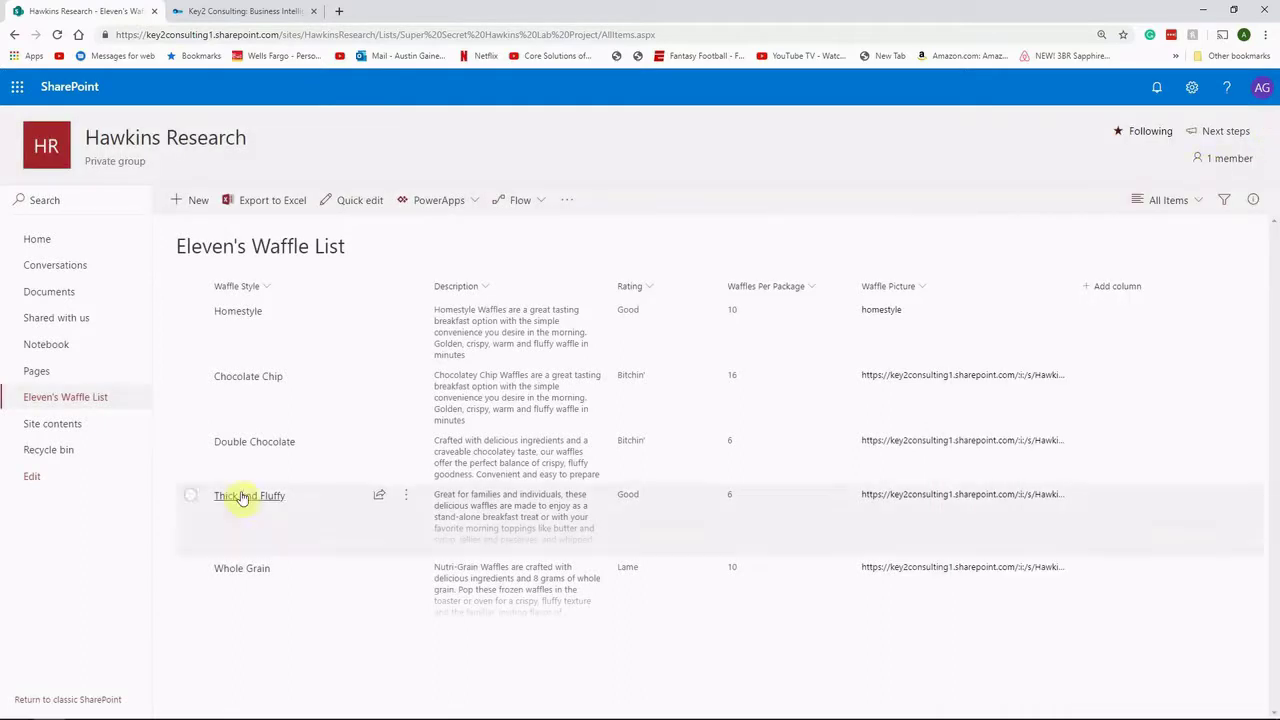
left_click(190, 311)
left_click(193, 206)
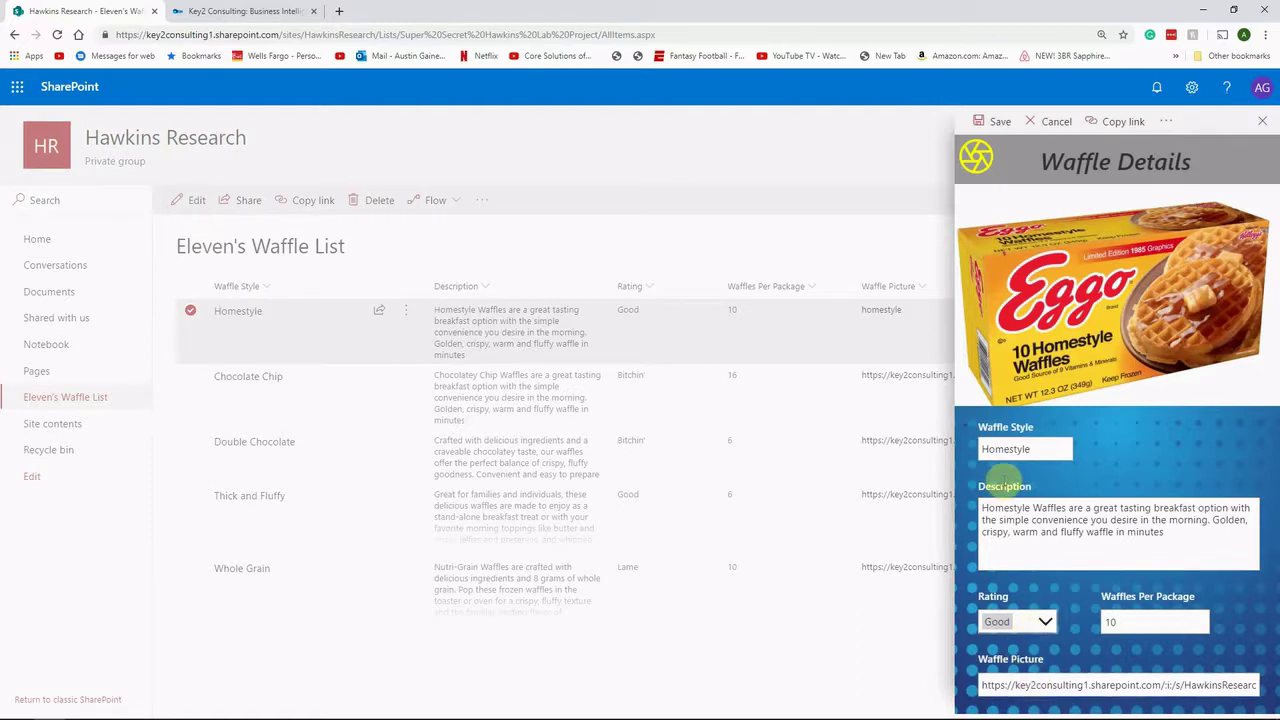
left_click(1054, 122)
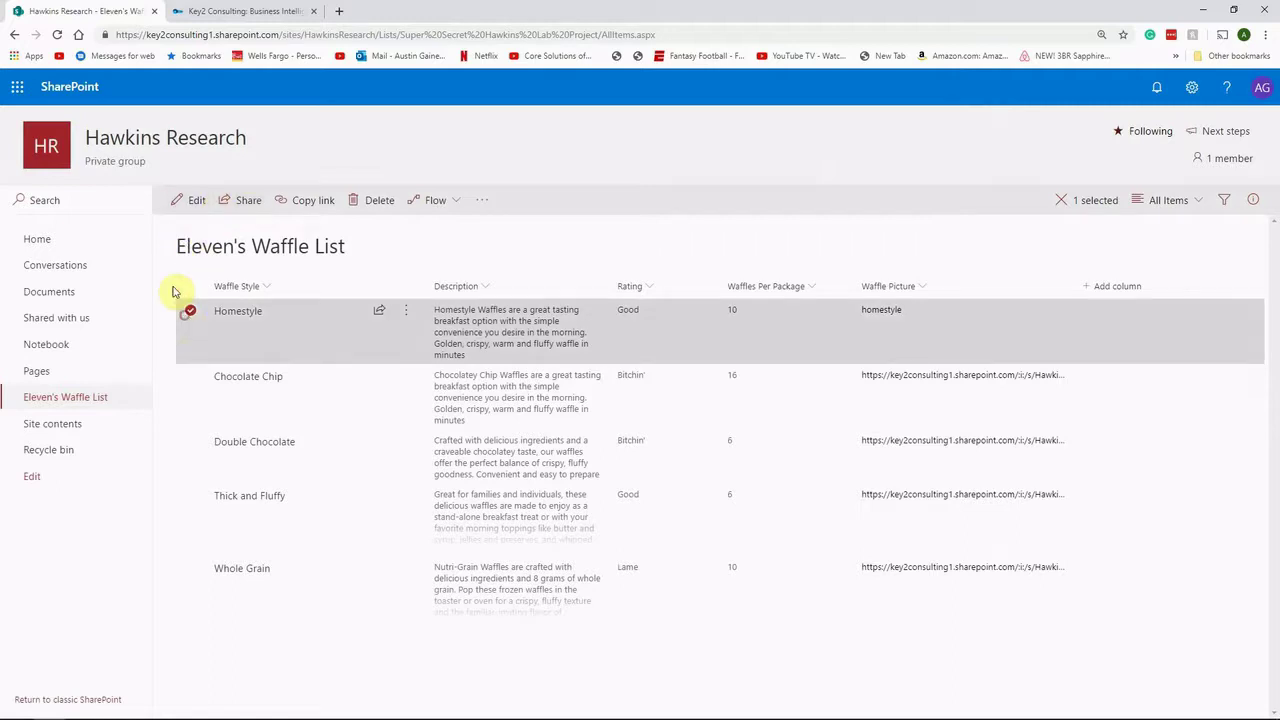
Inspect the blank new-item form and its Waffle Picture field, close it unsaved, and review the Homestyle details once more.
left_click(189, 311)
left_click(191, 203)
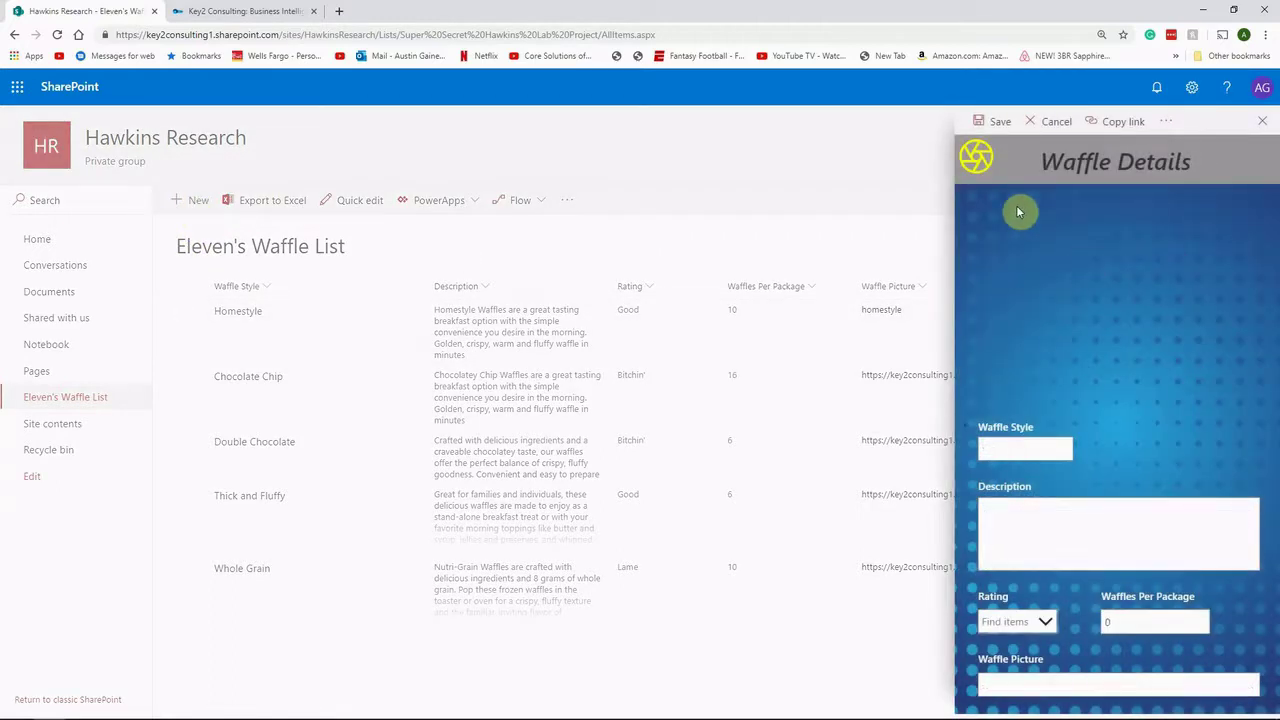
left_click(1027, 685)
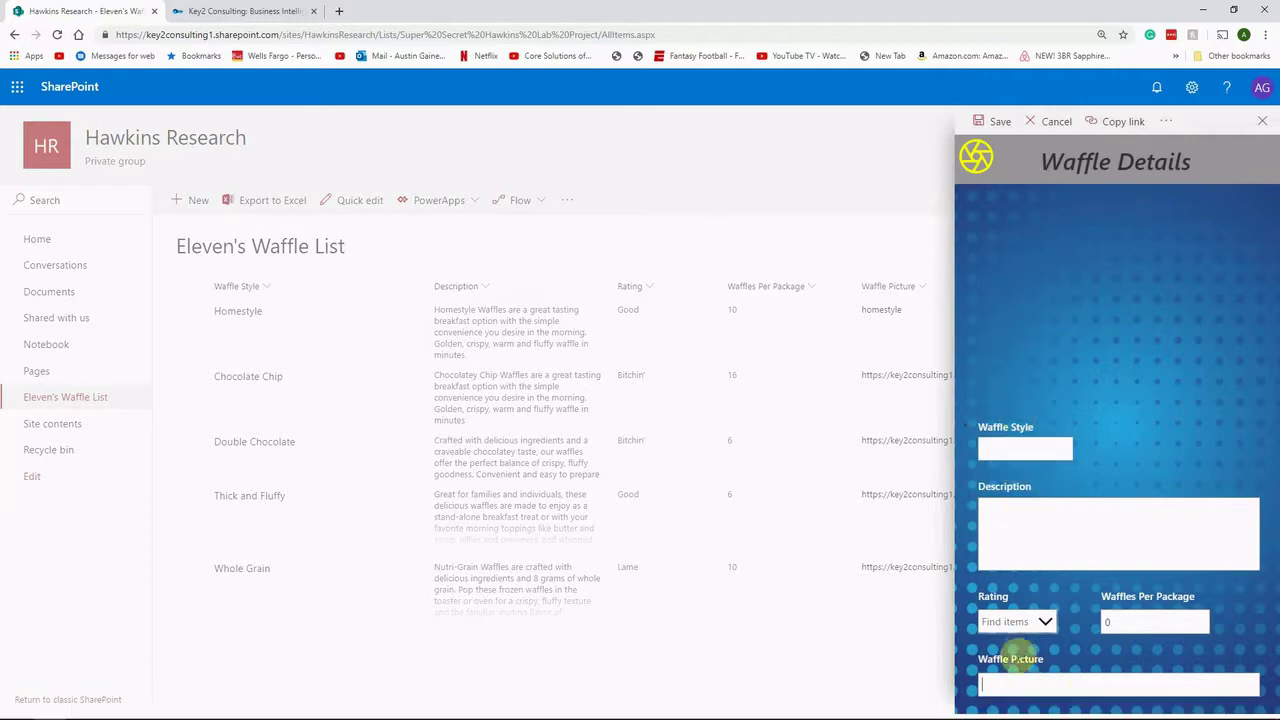
left_click(1017, 687)
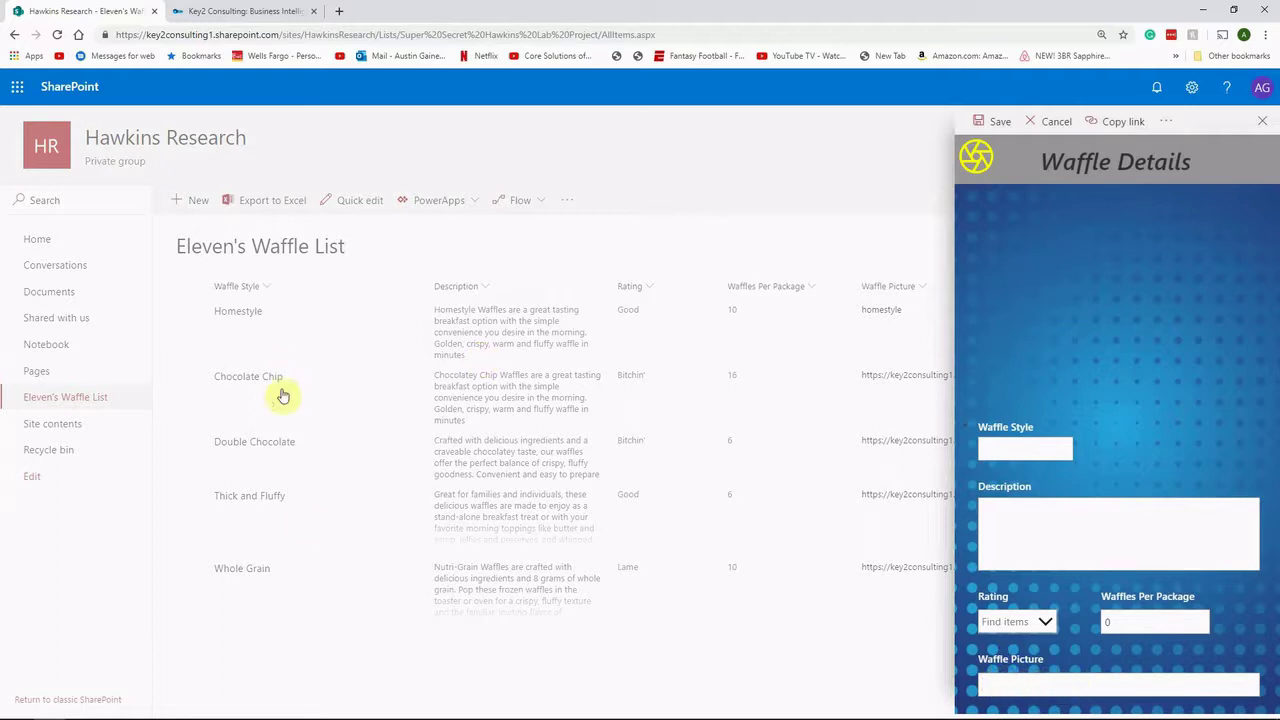
left_click(1262, 121)
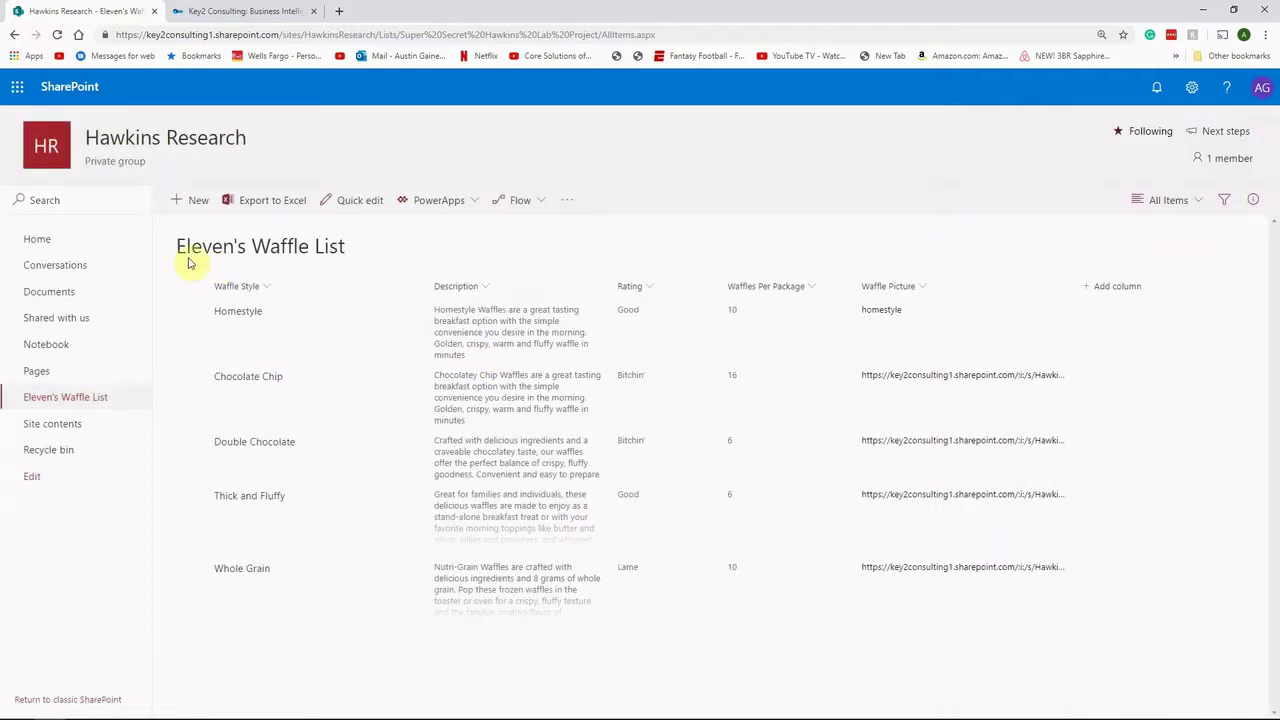
left_click(246, 312)
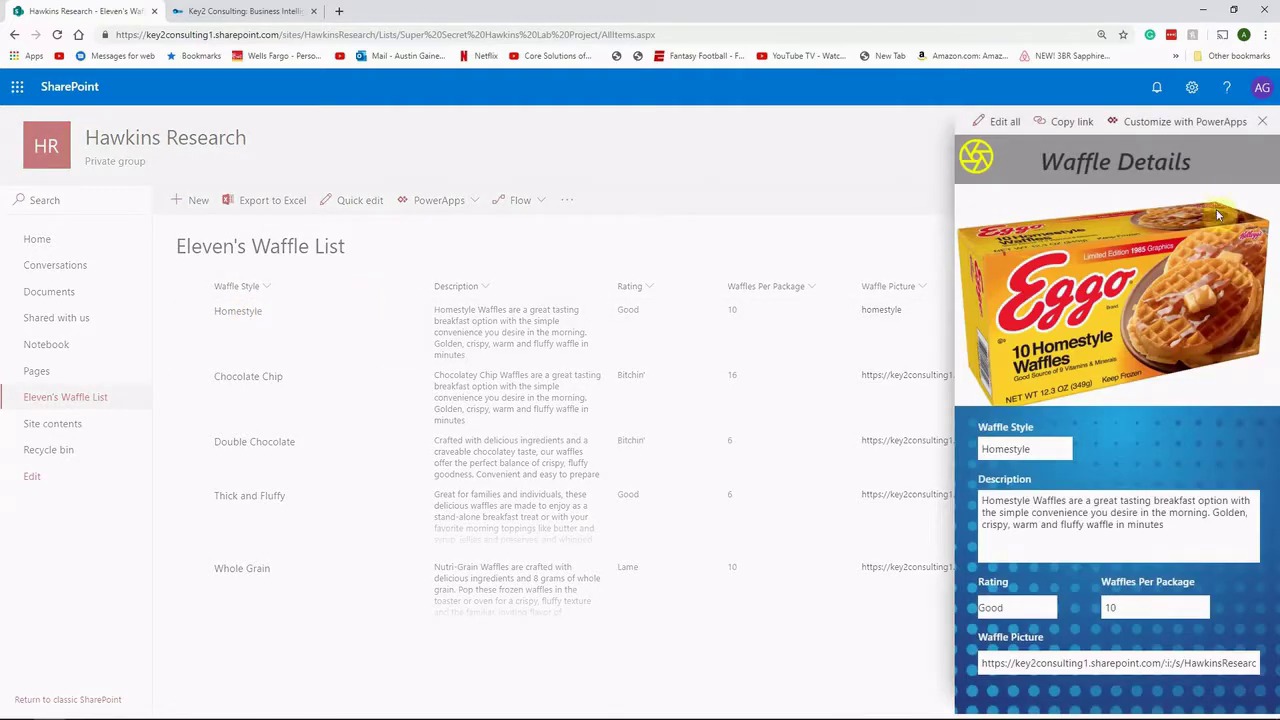
left_click(1263, 122)
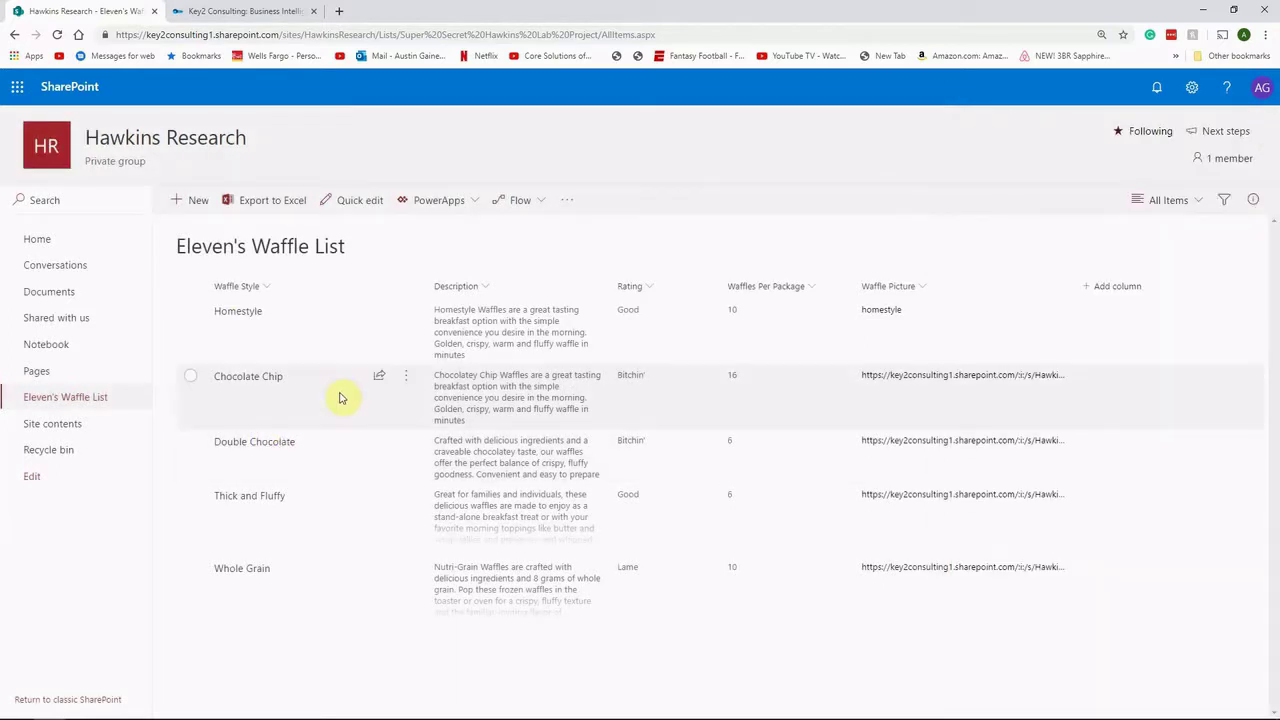